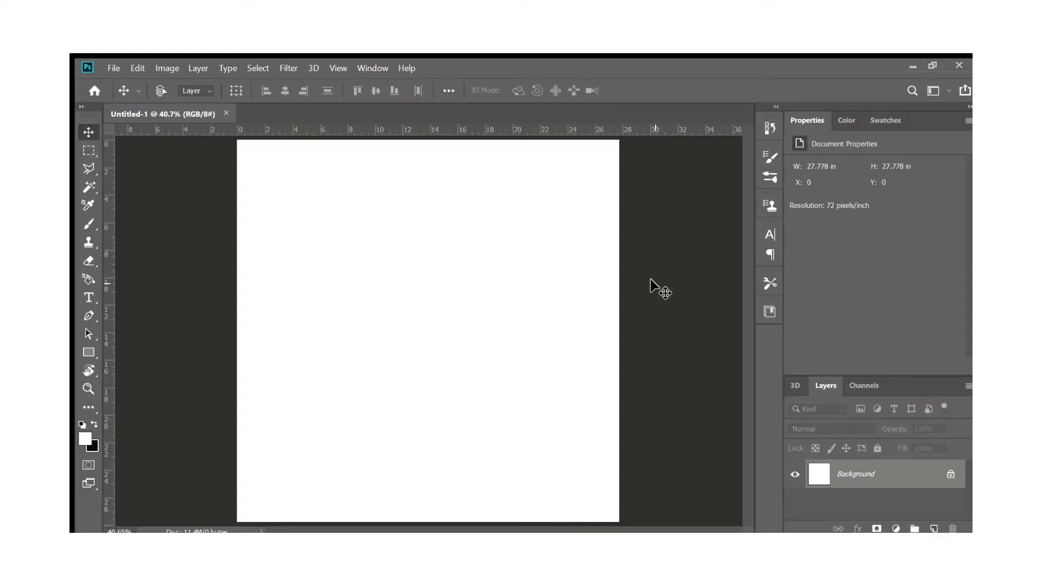
Step: Paste the copied blue controller image onto the Untitled-1 canvas as Layer 1
key(ctrl+v)
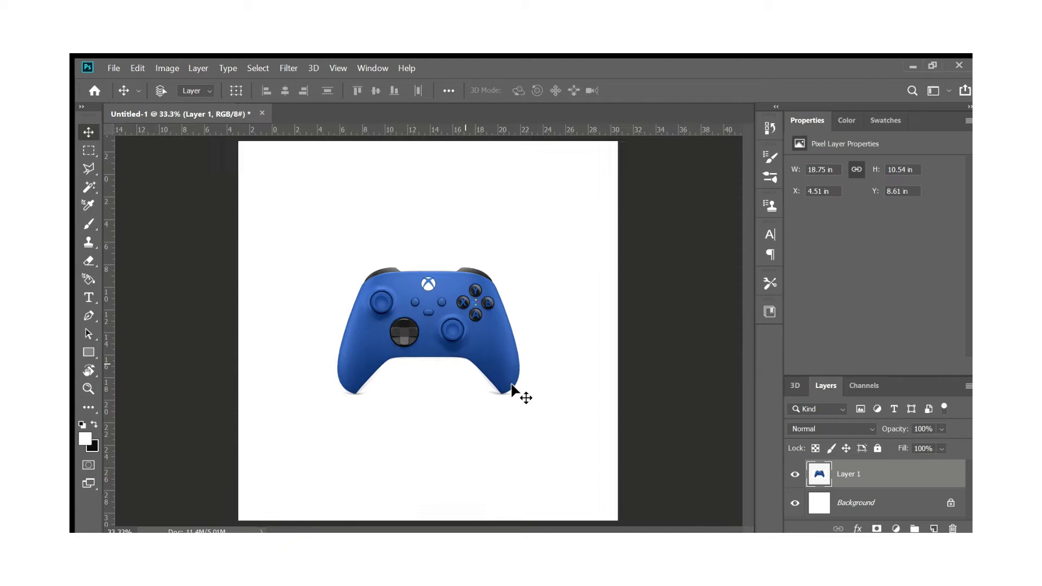
Step: Select the controller with Select Subject, then subtract the white gaps under it with Quick Selection
key(ctrl+plus)
click(89, 187)
click(570, 90)
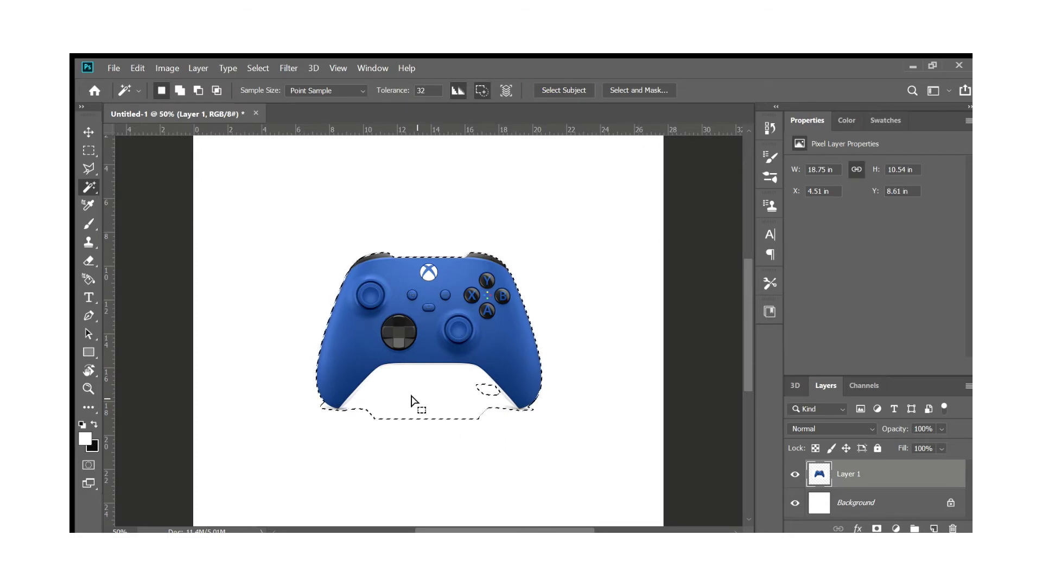
key(ctrl+plus)
key(shift+w)
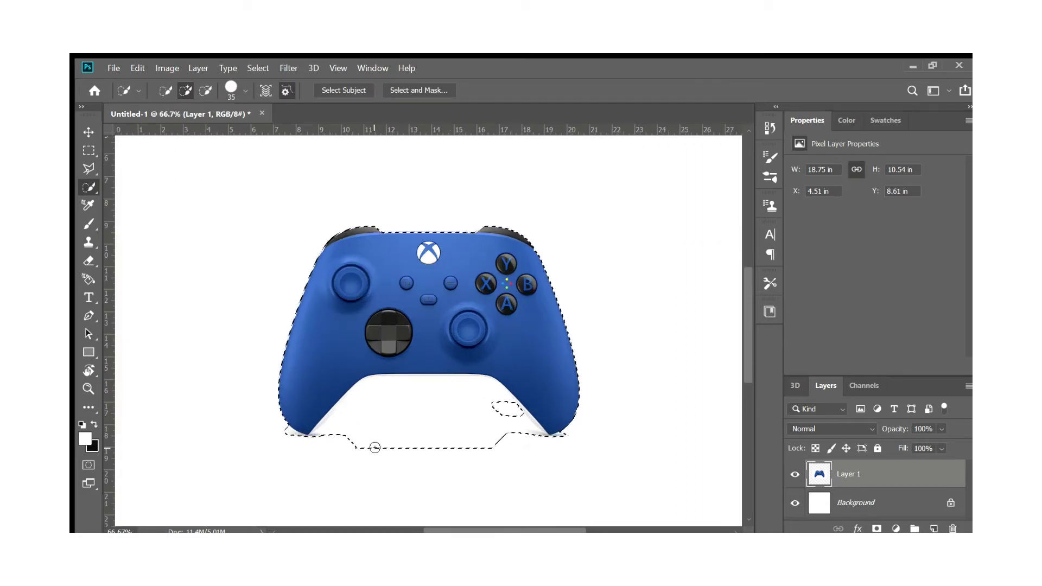
drag(477, 450, 498, 438)
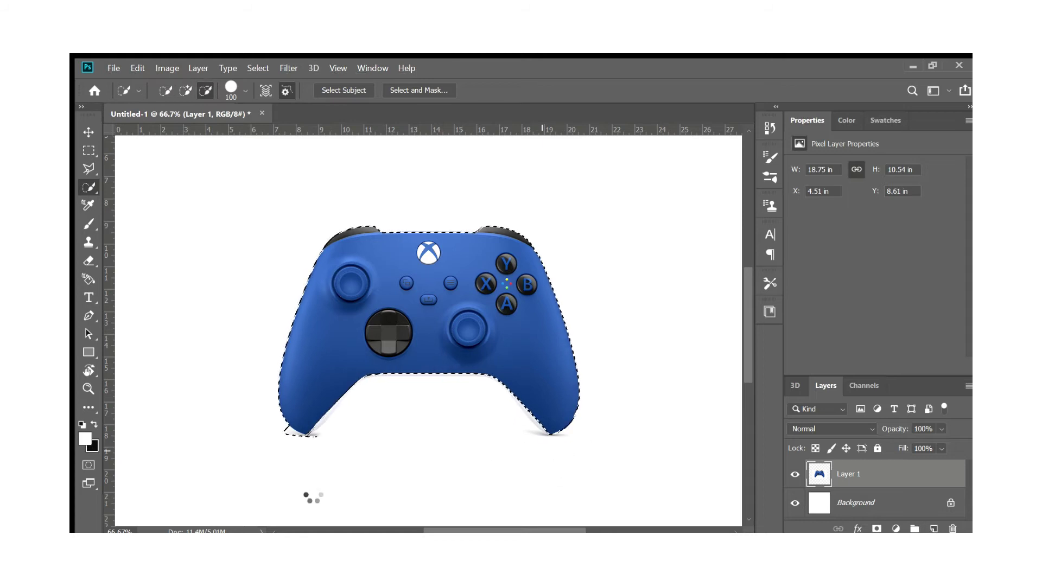
drag(301, 466, 305, 456)
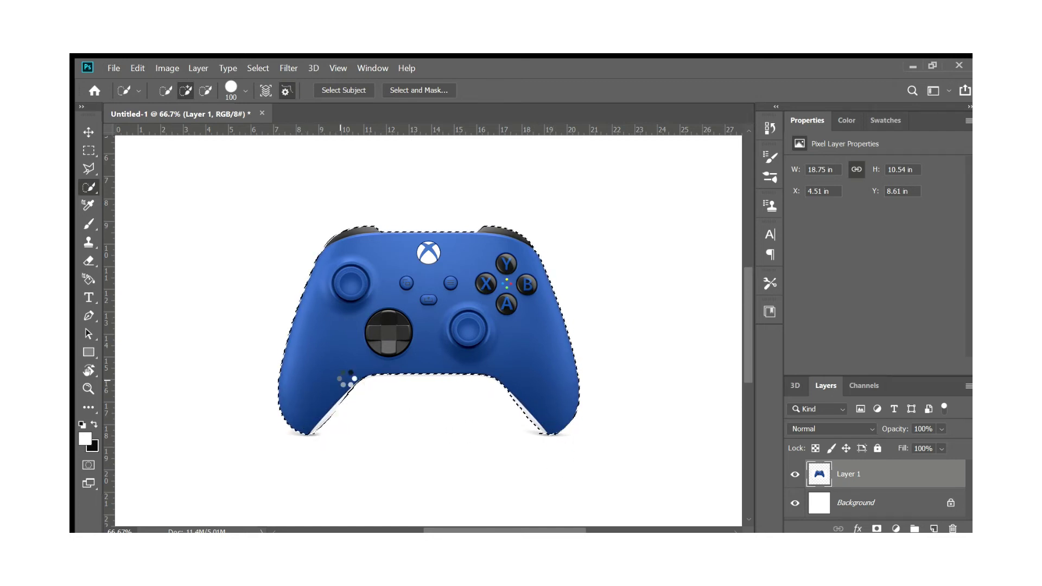
Step: Mask Layer 1 so only the selected controller remains visible
key(v)
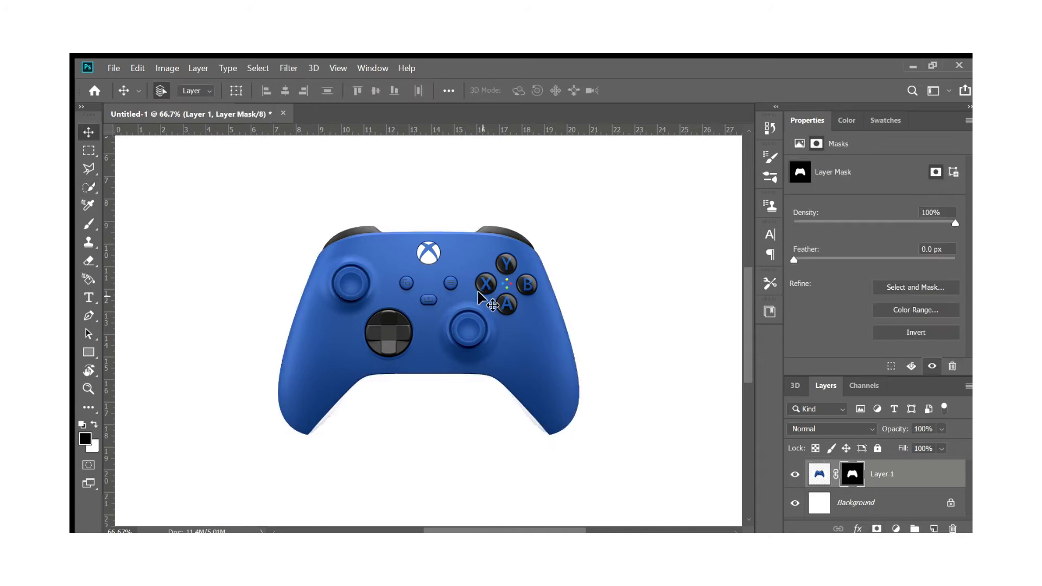
key(ctrl+minus)
key(ctrl+minus)
click(901, 505)
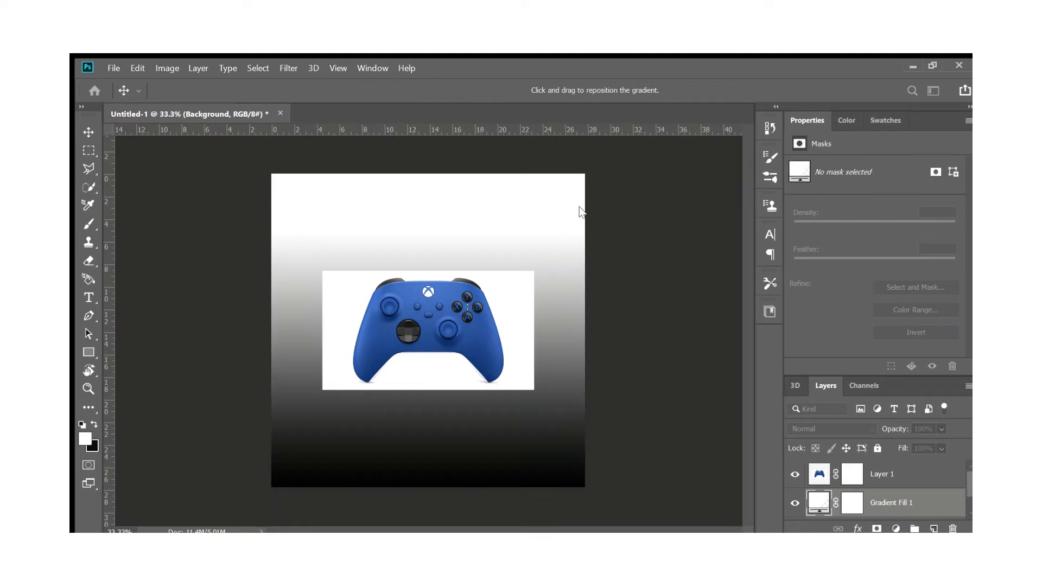
Step: Add a radial gradient fill from two controller blues, and give the controller a drop shadow
key(Return)
click(877, 473)
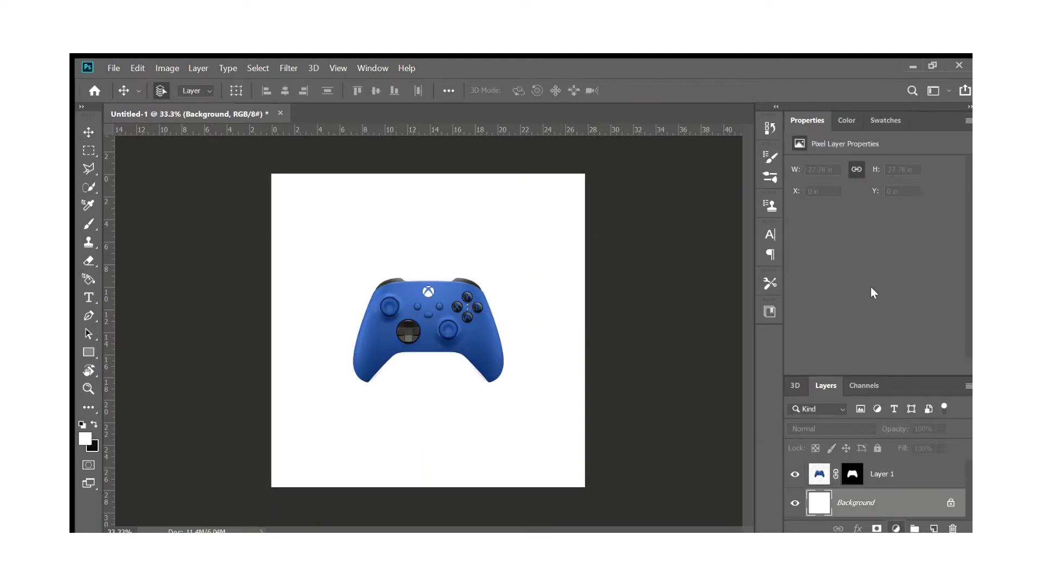
key(i)
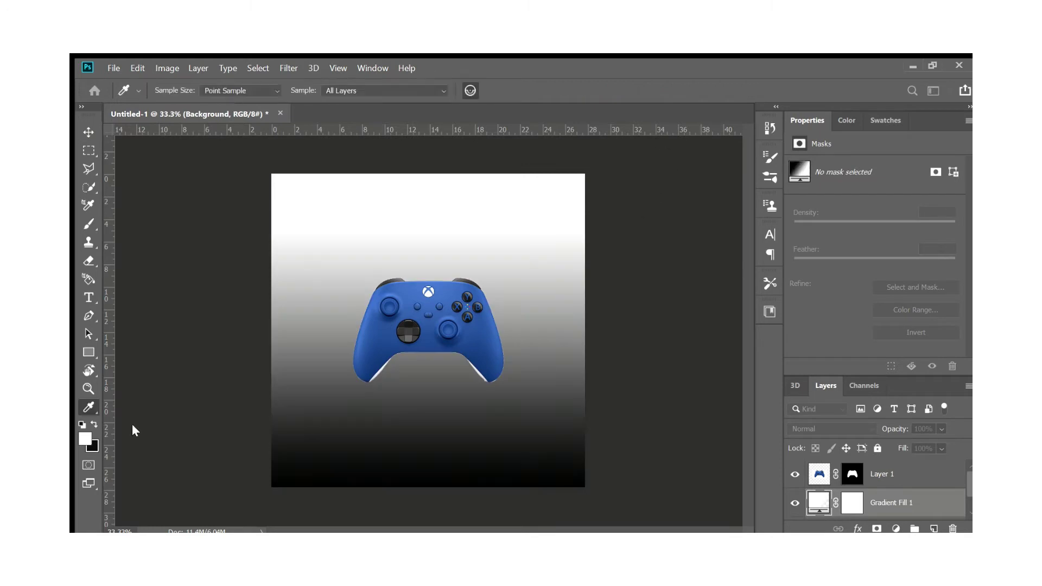
click(446, 298)
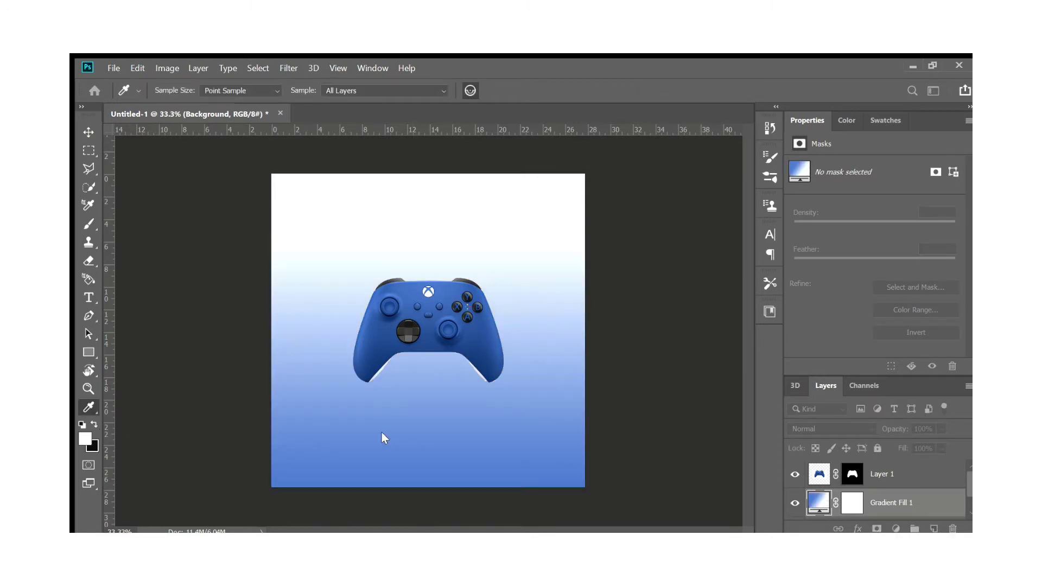
click(489, 380)
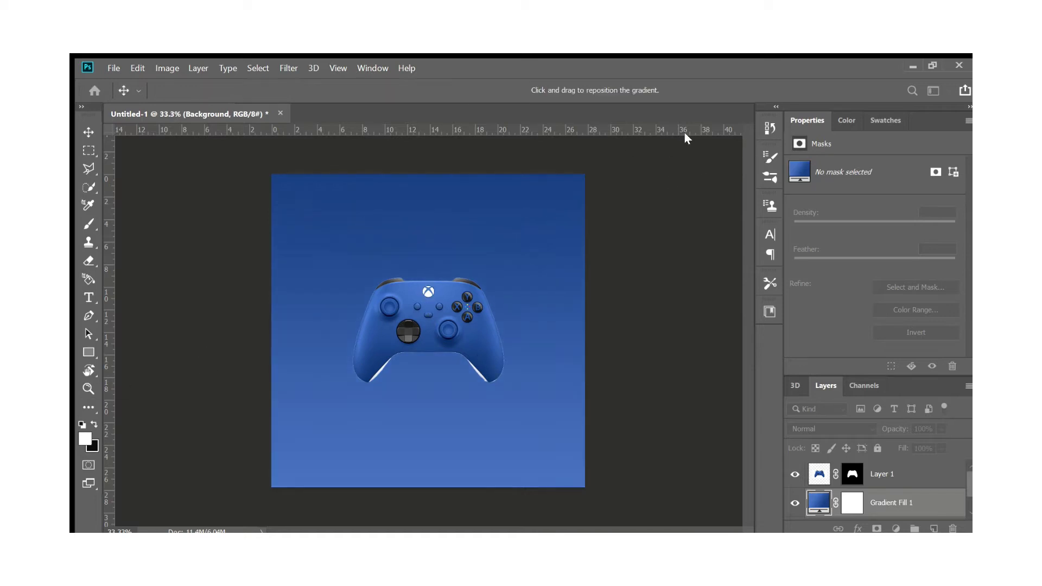
key(v)
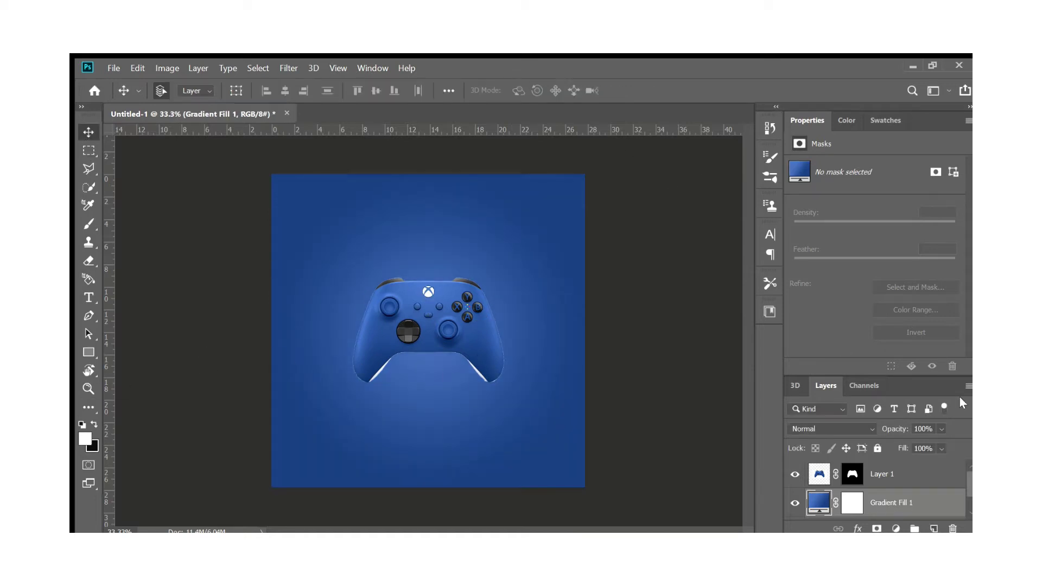
click(896, 474)
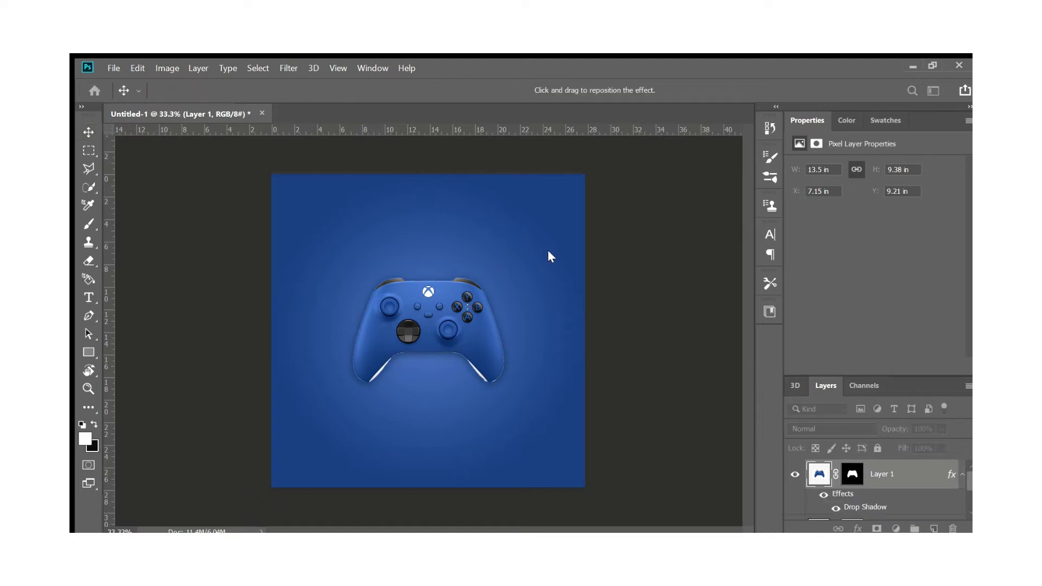
key(Return)
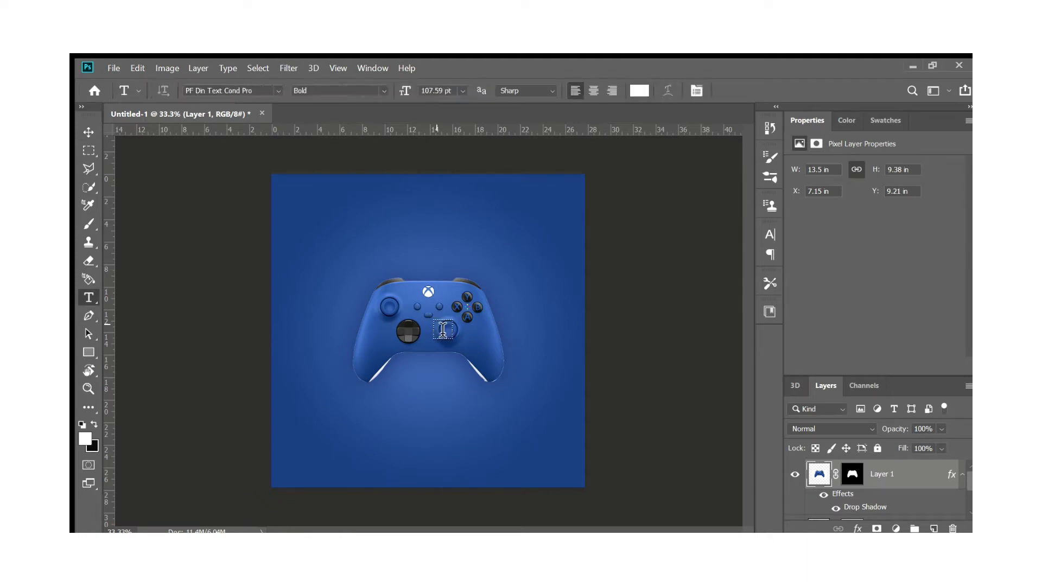
Step: Add a white 'x' text layer set in Century Gothic Bold
click(443, 329)
key(BackSpace)
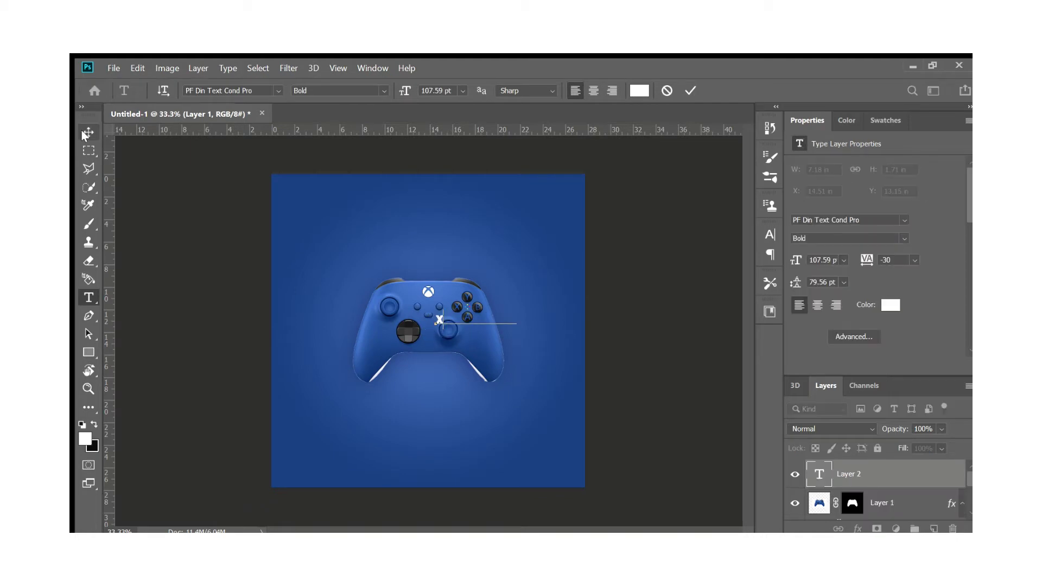
click(87, 132)
key(ctrl+plus)
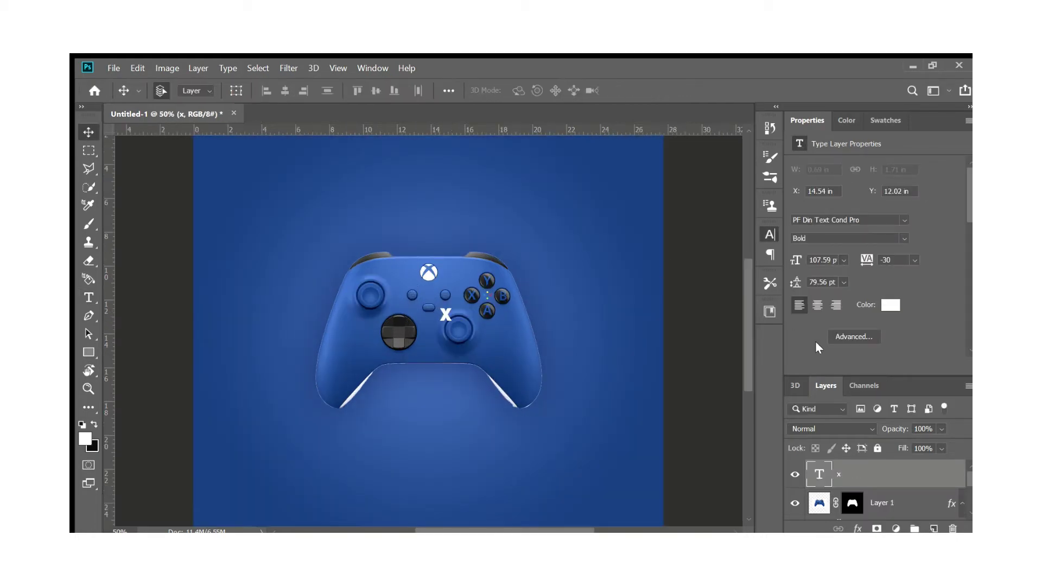
click(886, 307)
key(ctrl+z)
key(Up)
key(Up)
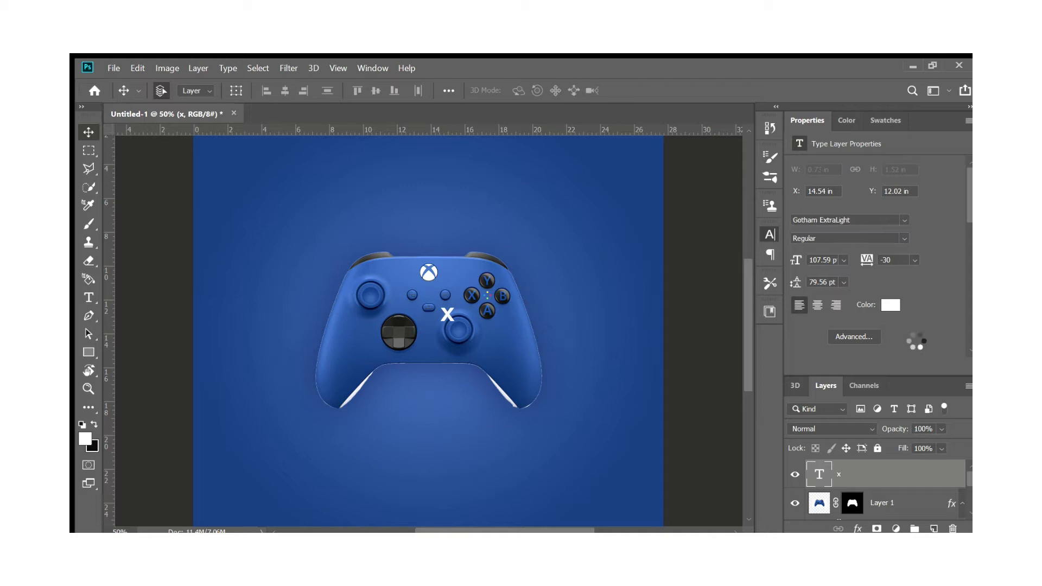
click(468, 303)
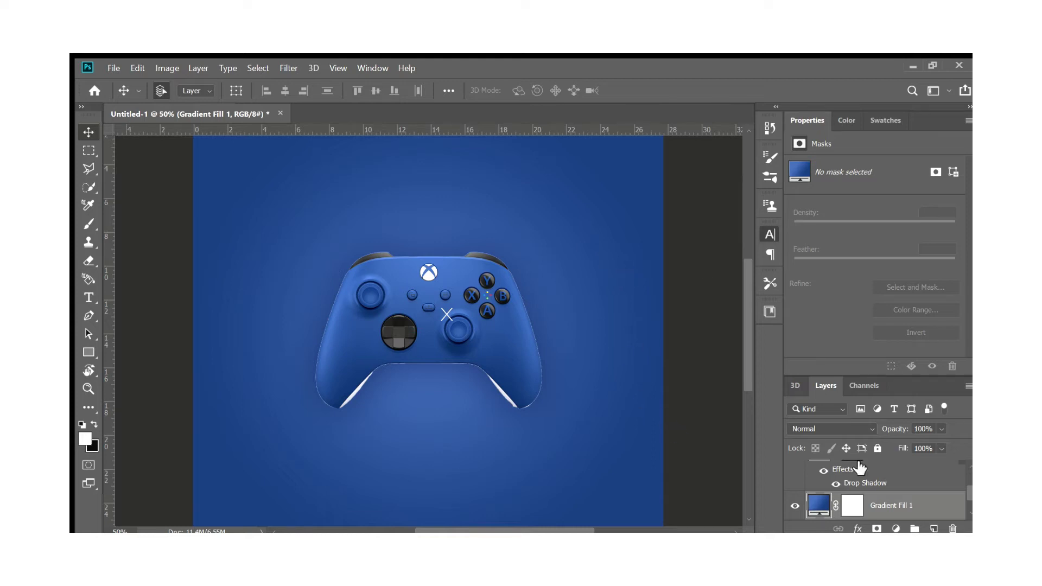
click(444, 314)
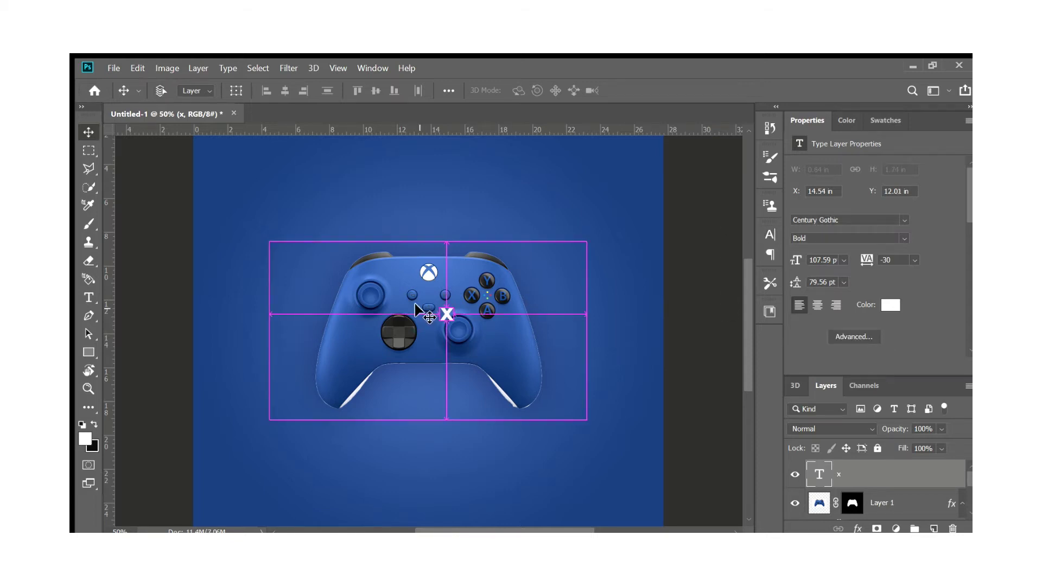
Step: Scale the X up to fill the canvas and move its layer below the controller
key(ctrl+t)
key(ctrl+minus)
drag(438, 325, 437, 478)
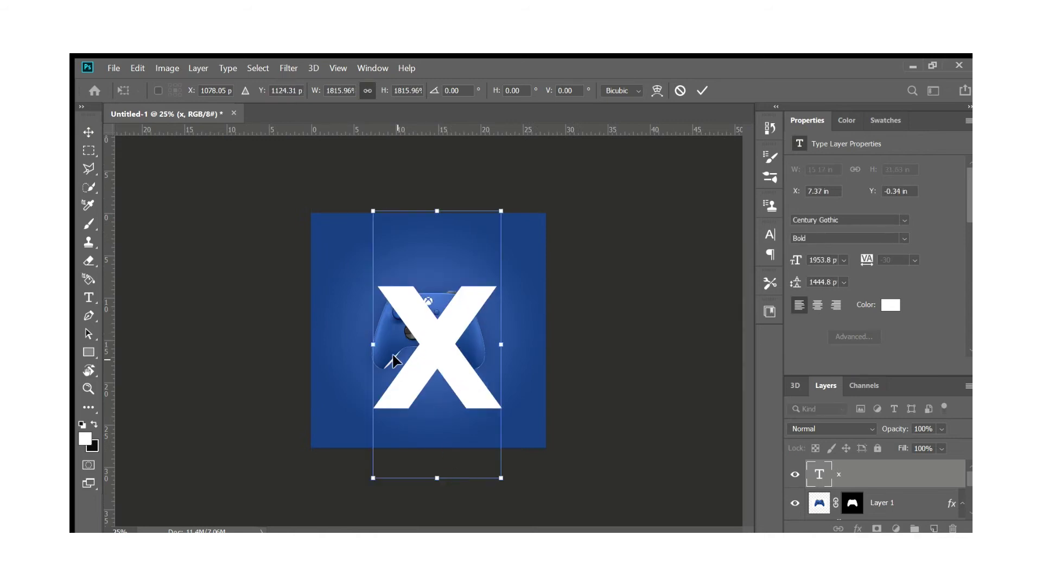
drag(394, 361, 443, 351)
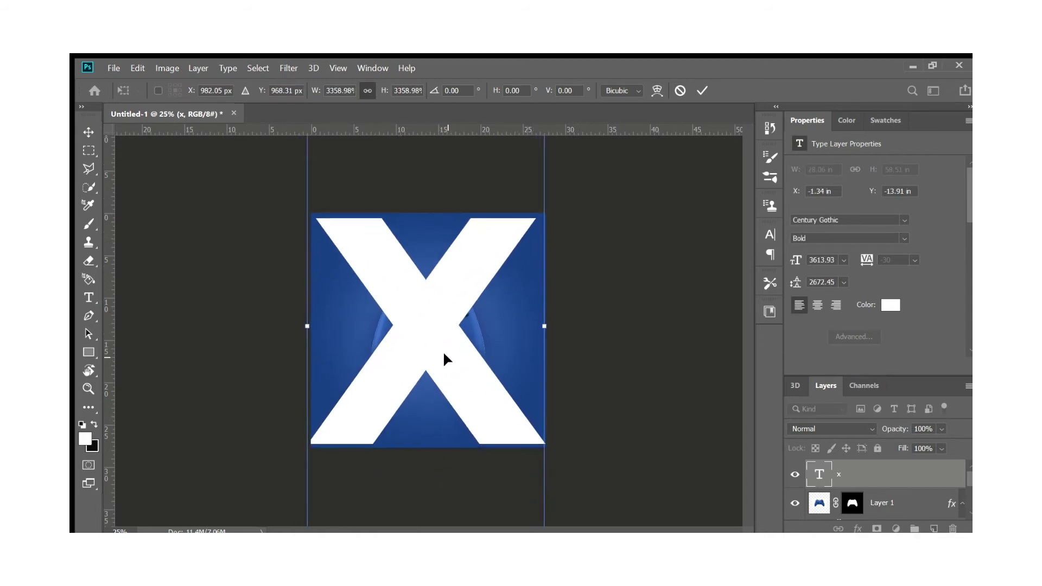
key(ctrl+minus)
drag(428, 486, 428, 475)
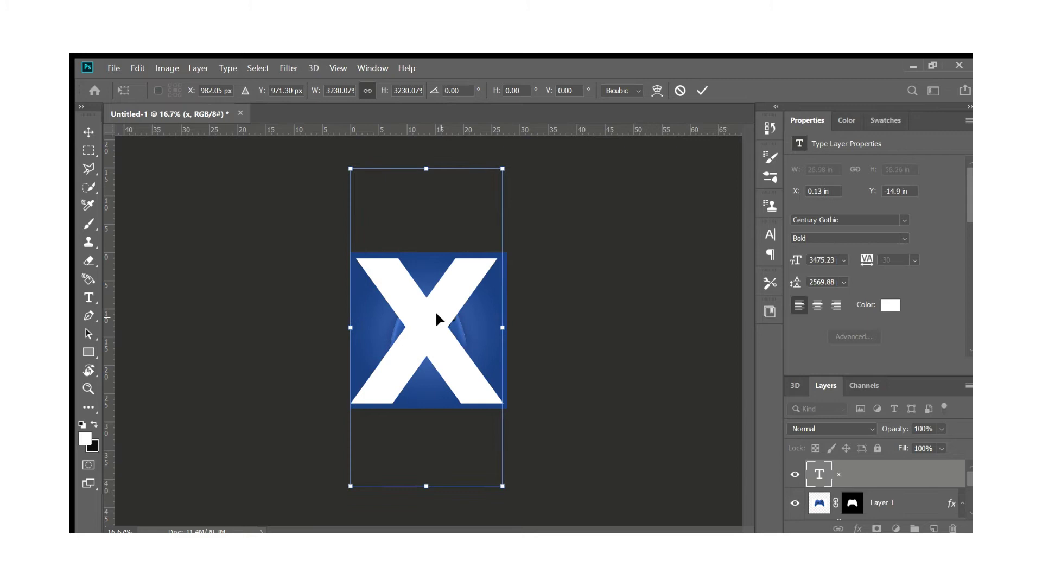
key(Return)
drag(868, 475, 869, 518)
key(ctrl+plus)
key(ctrl+plus)
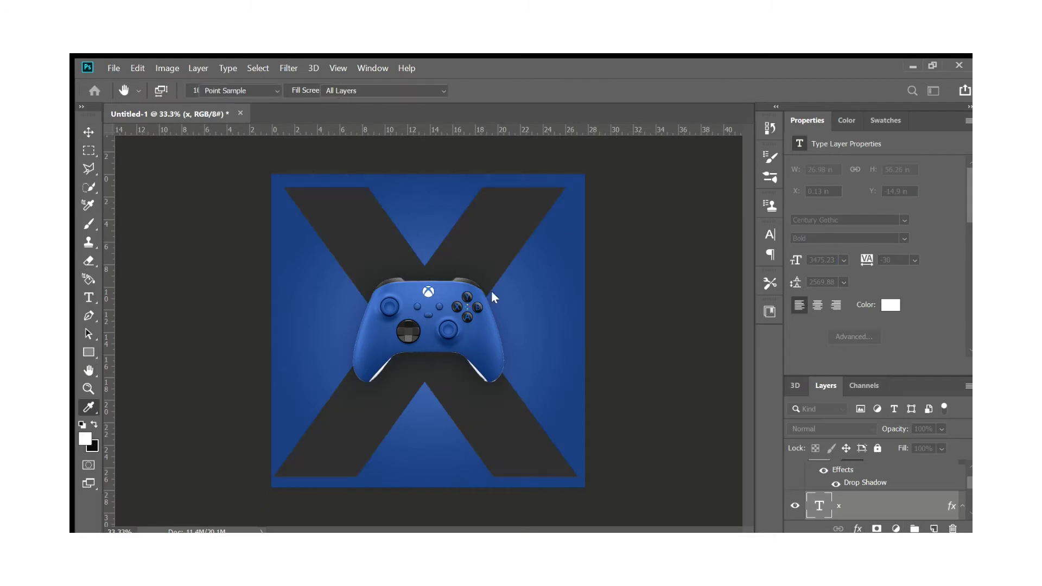
Step: Tint the X with a blue sampled from the background and adjust its drop shadow
click(511, 297)
click(547, 268)
key(Return)
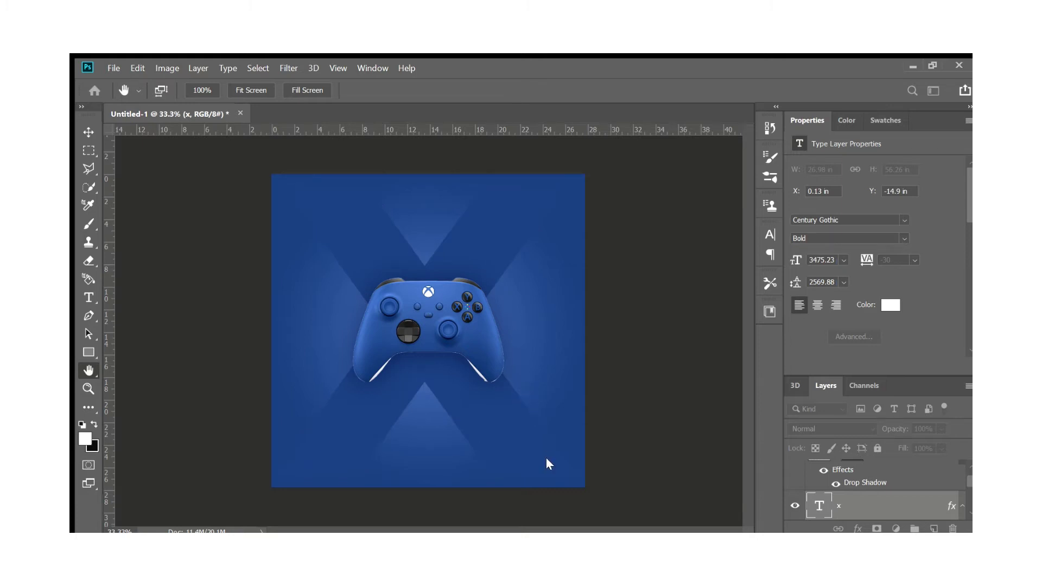
mouse_move(513, 462)
mouse_down()
mouse_move(528, 446)
mouse_move(513, 458)
mouse_up()
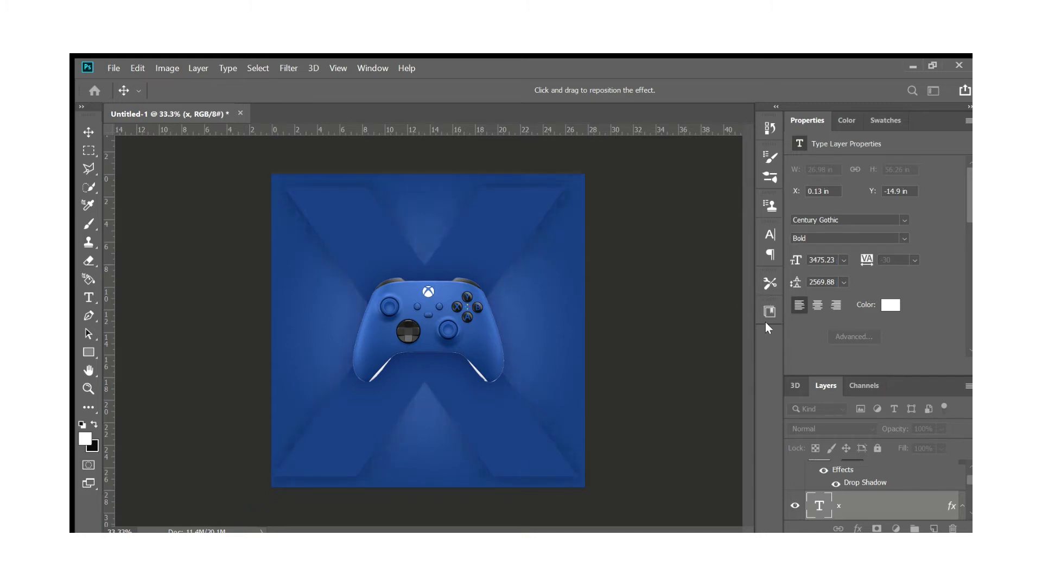
key(Return)
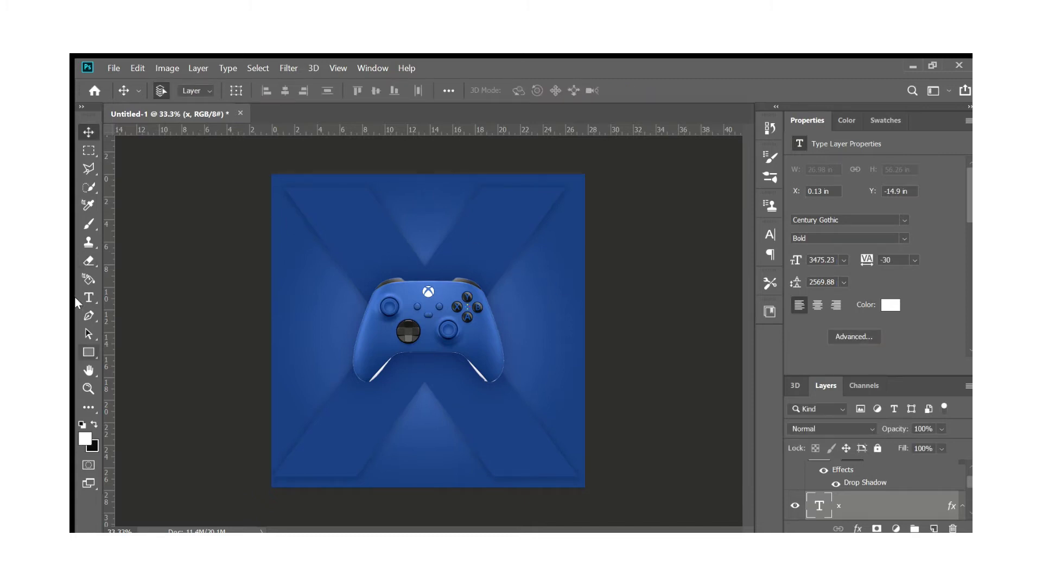
Step: Add a white 'box' text layer beside the controller
click(89, 297)
click(546, 330)
key(ctrl+minus)
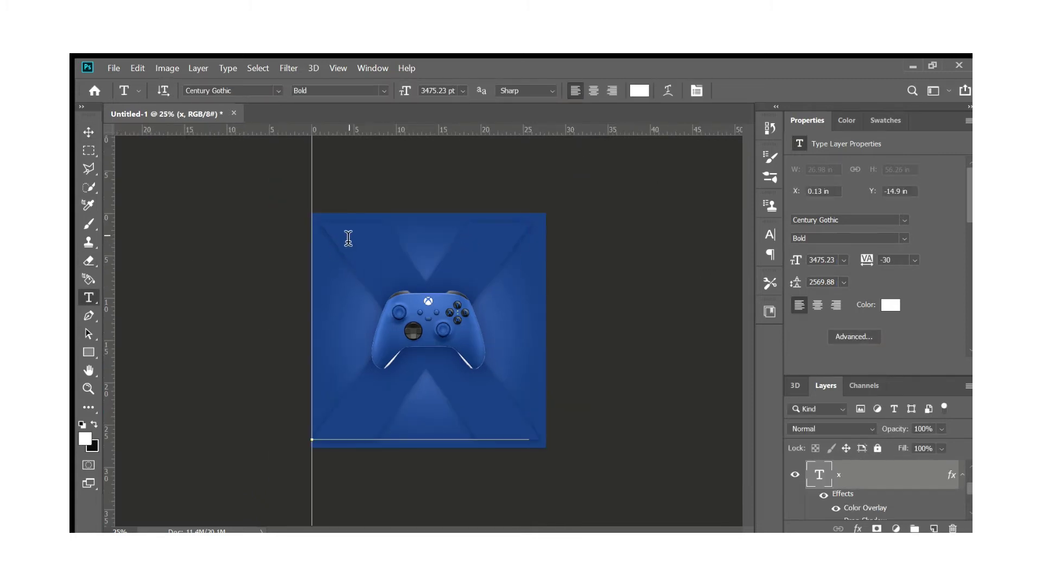
click(691, 91)
click(491, 333)
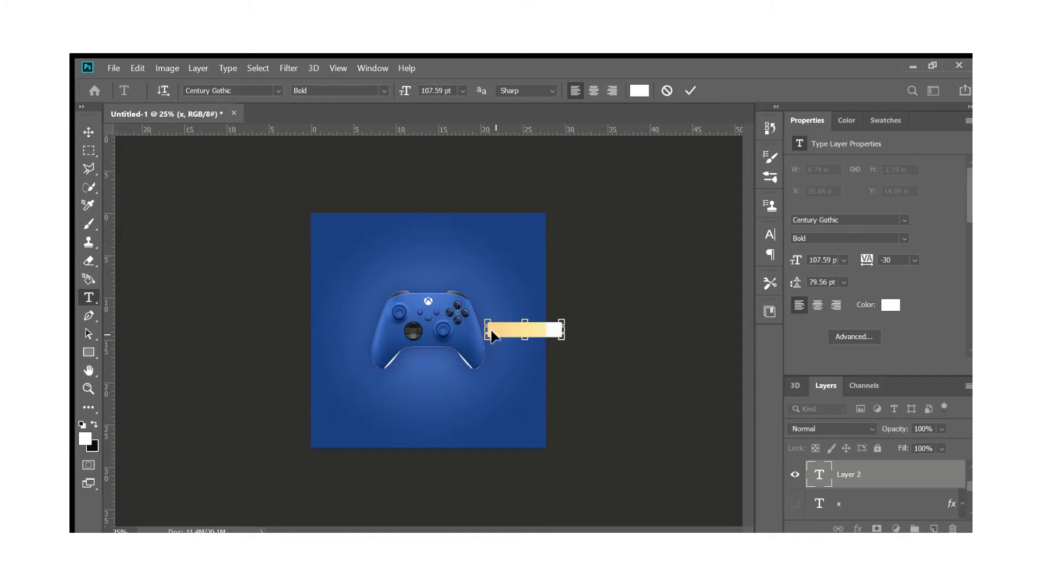
key(ctrl+plus)
key(BackSpace)
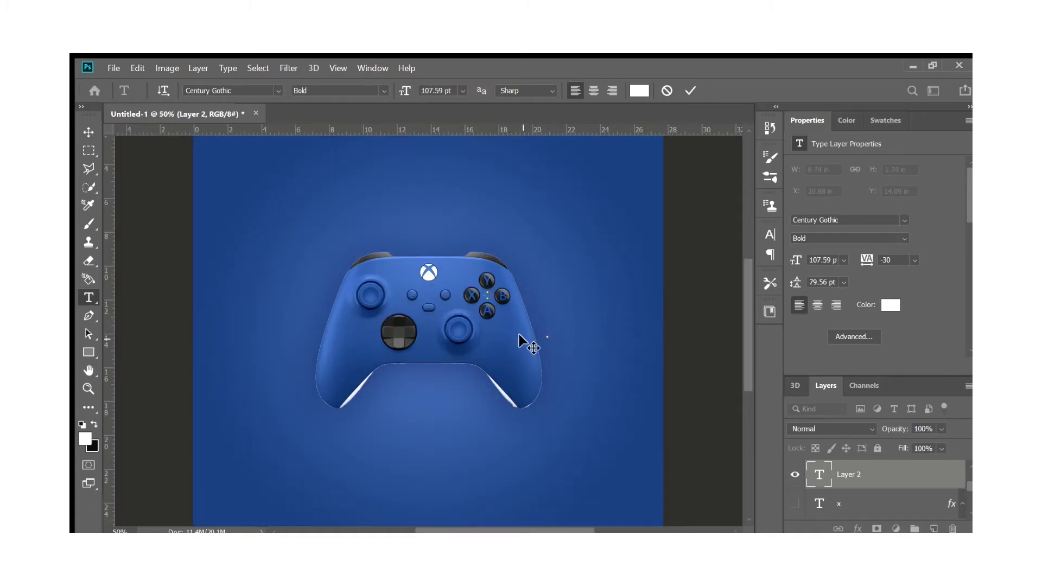
text(box)
click(691, 91)
Step: Move the 'box' text lower beside the controller's right side and view the whole canvas
key(v)
key(ctrl+minus)
key(ctrl+plus)
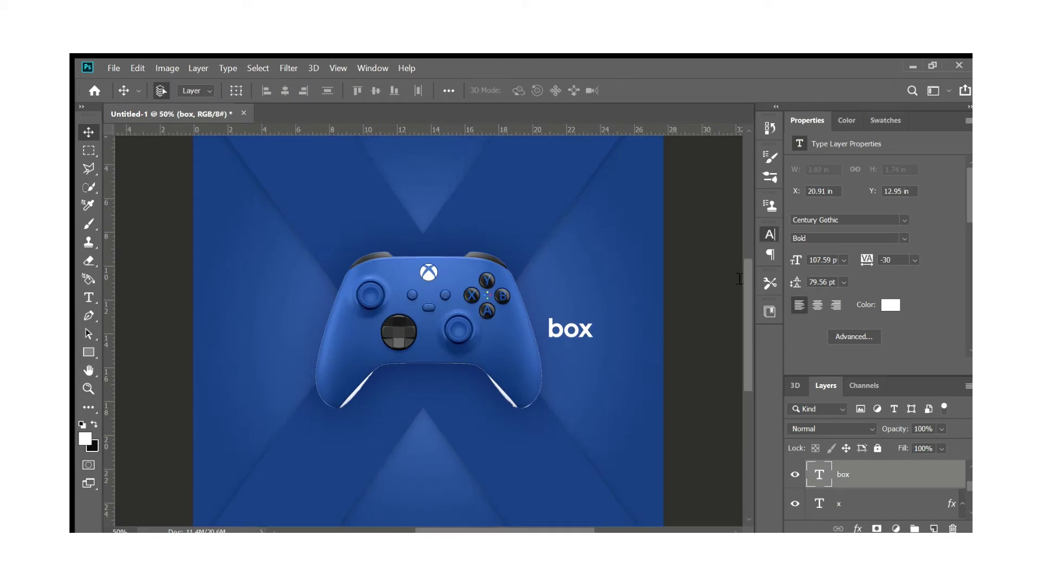
drag(576, 330, 585, 391)
click(685, 345)
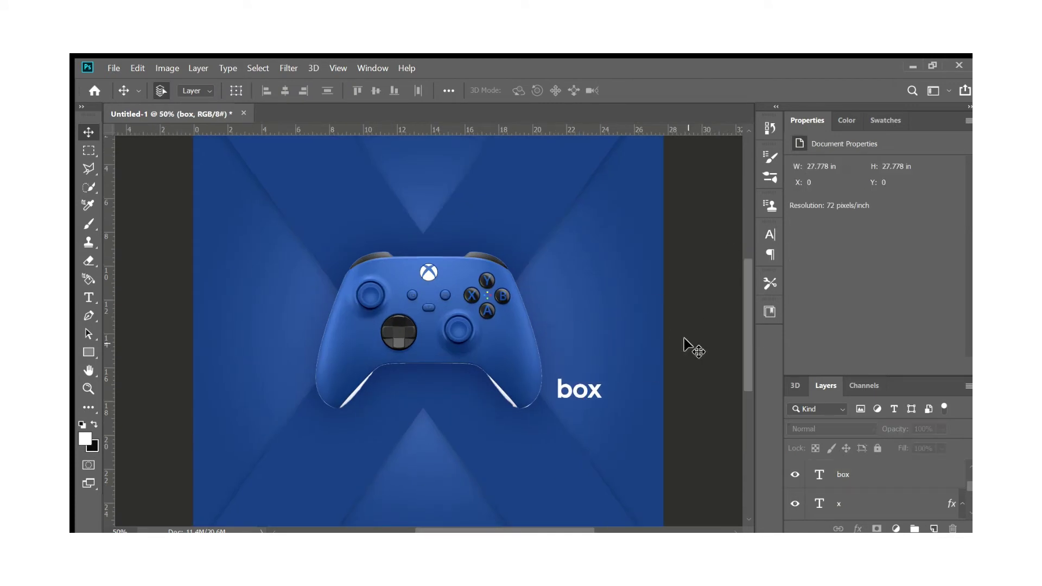
key(ctrl+minus)
key(ctrl+minus)
key(ctrl+minus)
key(ctrl+plus)
key(ctrl+plus)
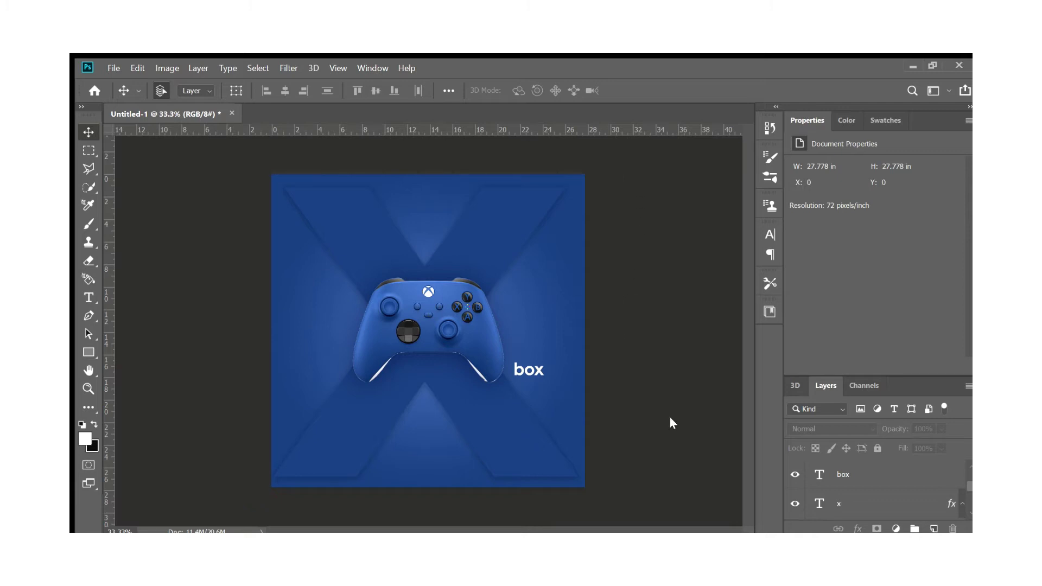
click(496, 454)
key(ctrl+a)
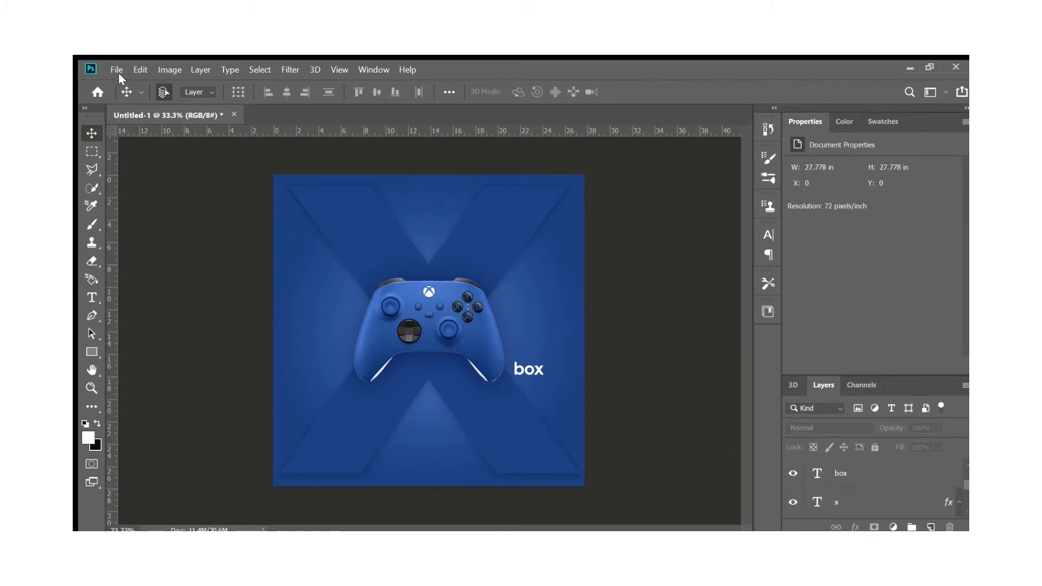
Step: Scale the 'box' text about 973% so it spans the poster behind the controller
click(539, 373)
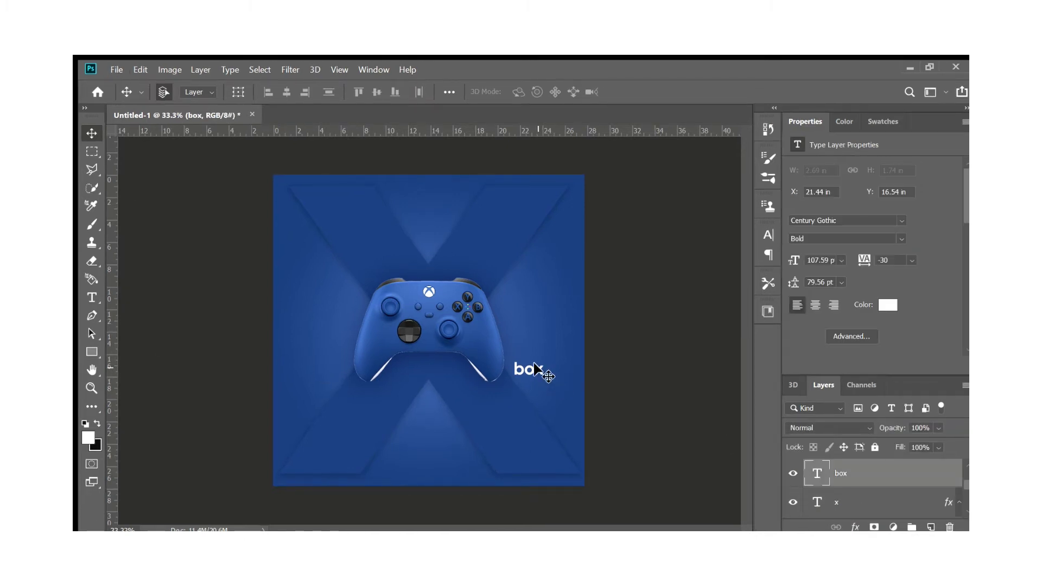
key(ctrl+t)
drag(513, 359, 331, 237)
drag(301, 216, 287, 206)
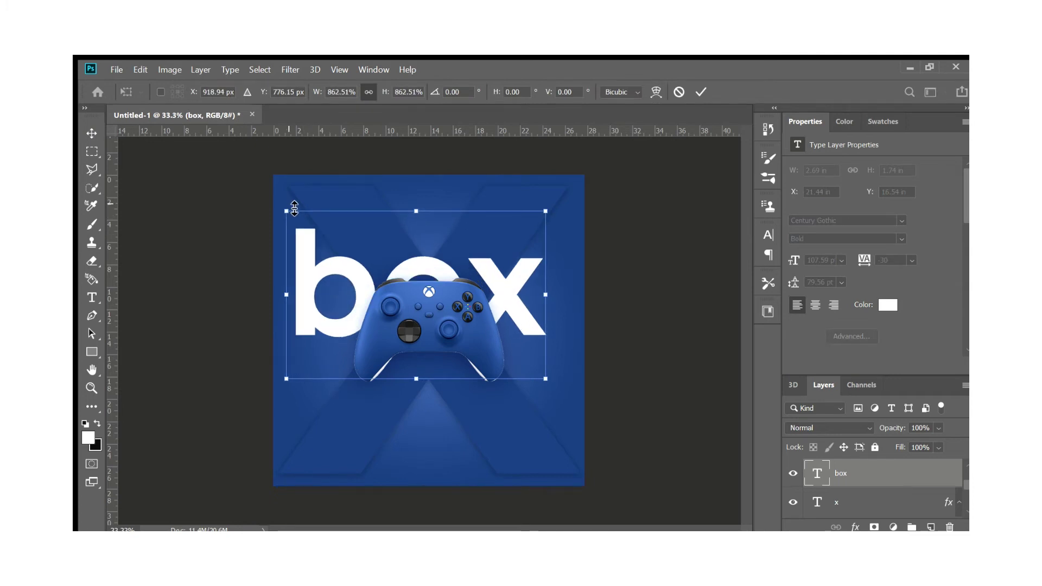
drag(541, 377, 580, 405)
drag(492, 276, 479, 286)
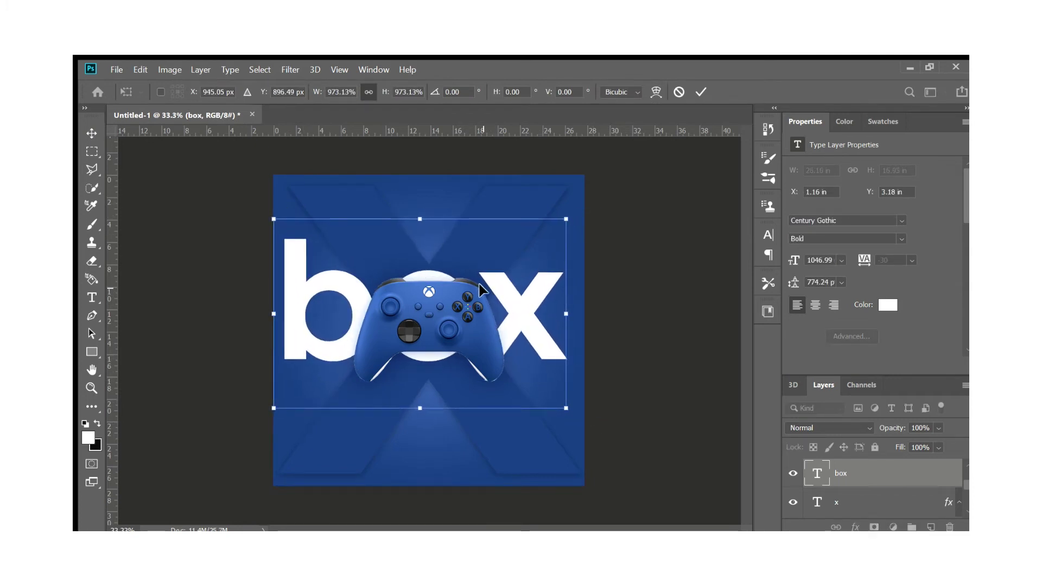
key(Return)
Step: Duplicate the enlarged 'box' layer as 'box copy'
scroll(597, 291, up, 2)
scroll(543, 353, up, 2)
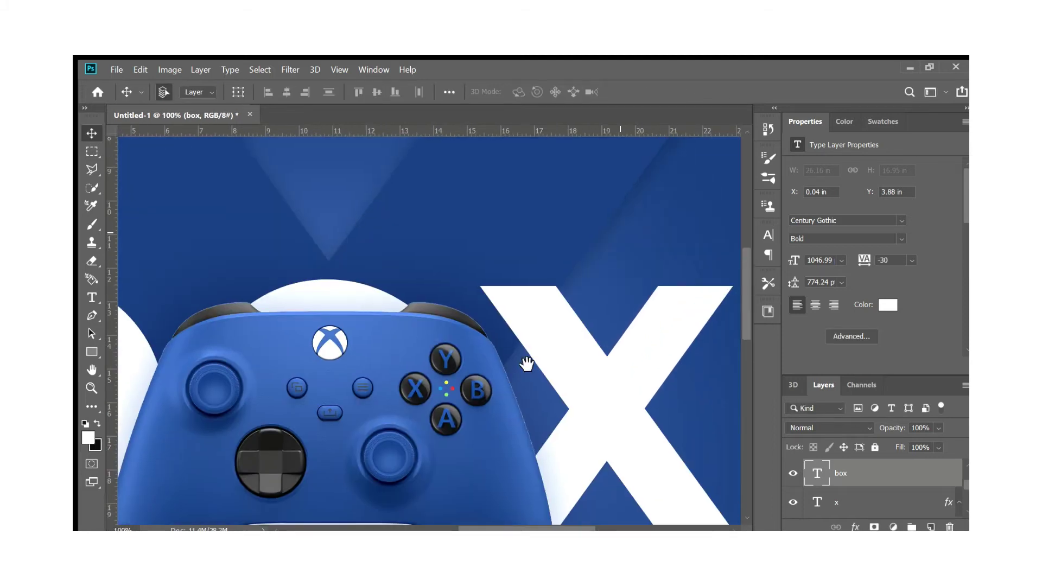
scroll(591, 332, up, 1)
scroll(524, 286, down, 1)
scroll(546, 305, down, 1)
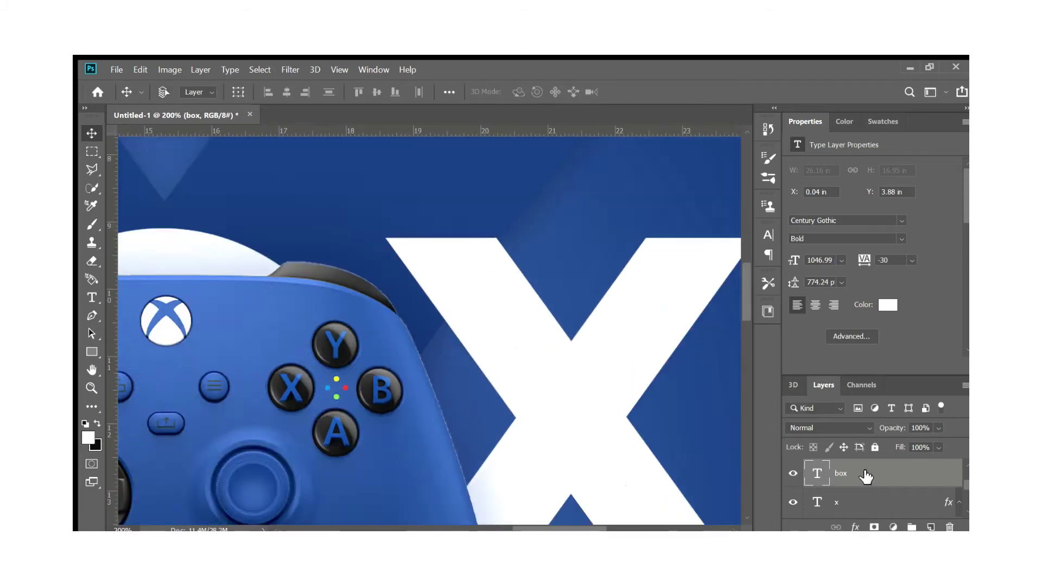
scroll(666, 415, down, 1)
scroll(666, 415, down, 1)
key(ctrl+j)
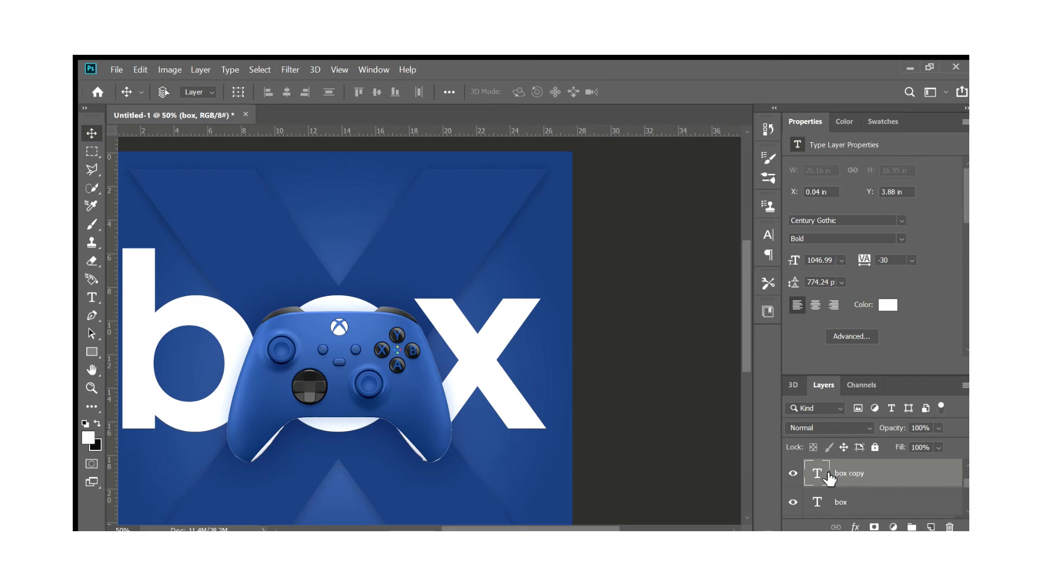
drag(967, 480, 932, 503)
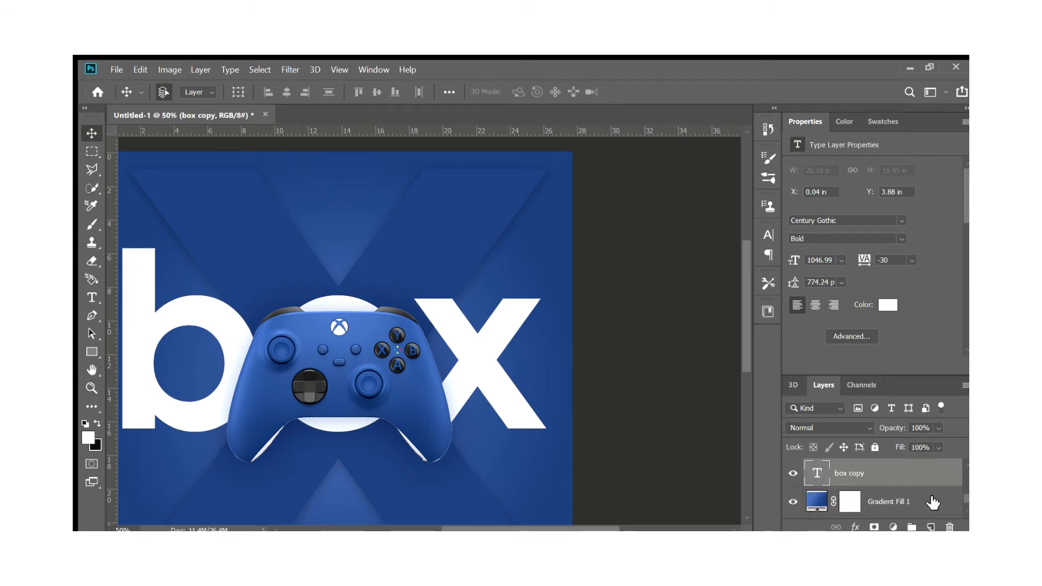
key(ctrl+plus)
key(ctrl+plus)
Step: Add a layer mask to the 'box' text layer
scroll(878, 478, up, 2)
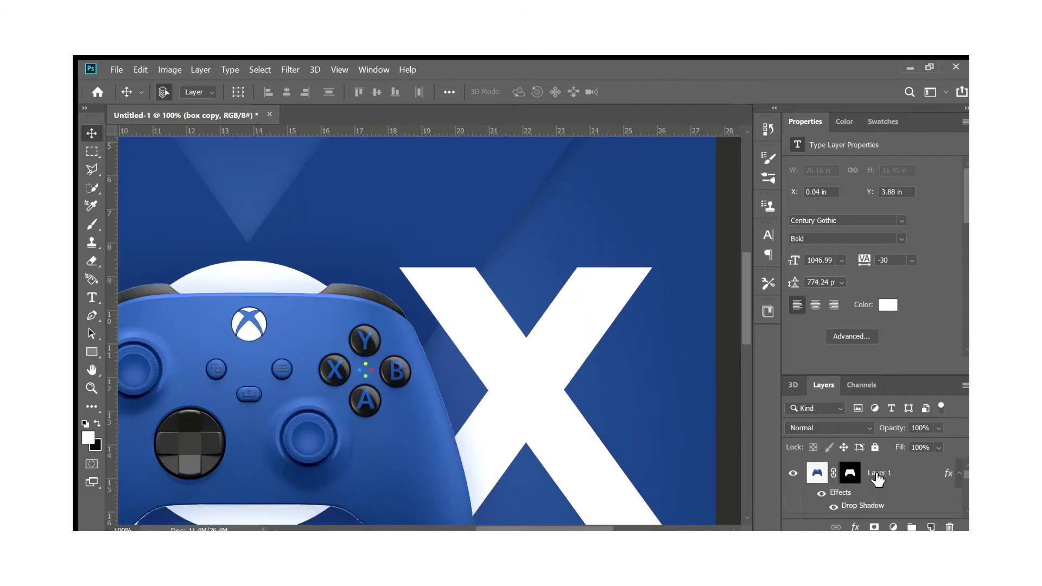
click(962, 474)
scroll(962, 476, down, 2)
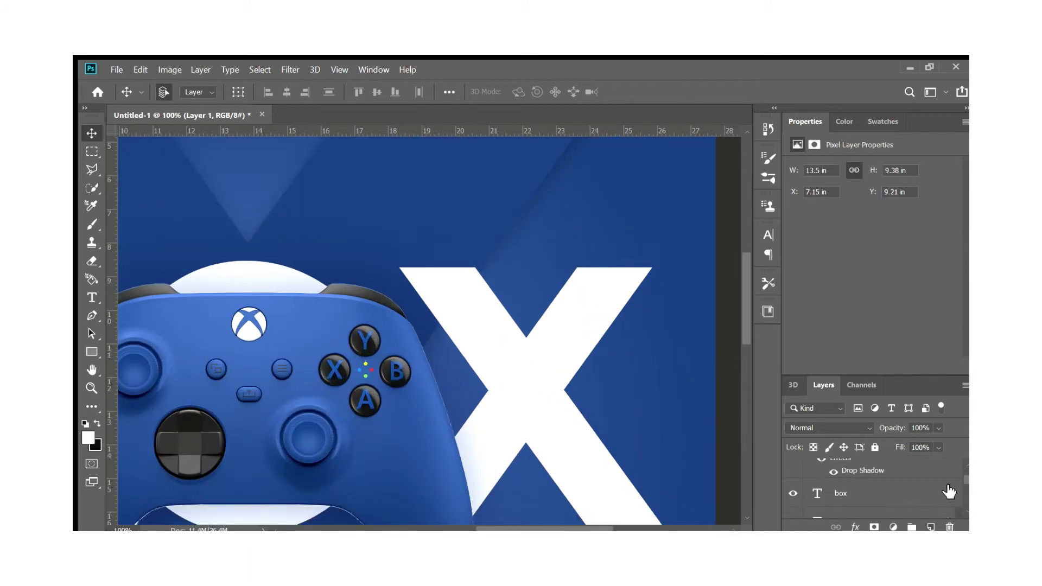
click(889, 493)
scroll(512, 384, up, 3)
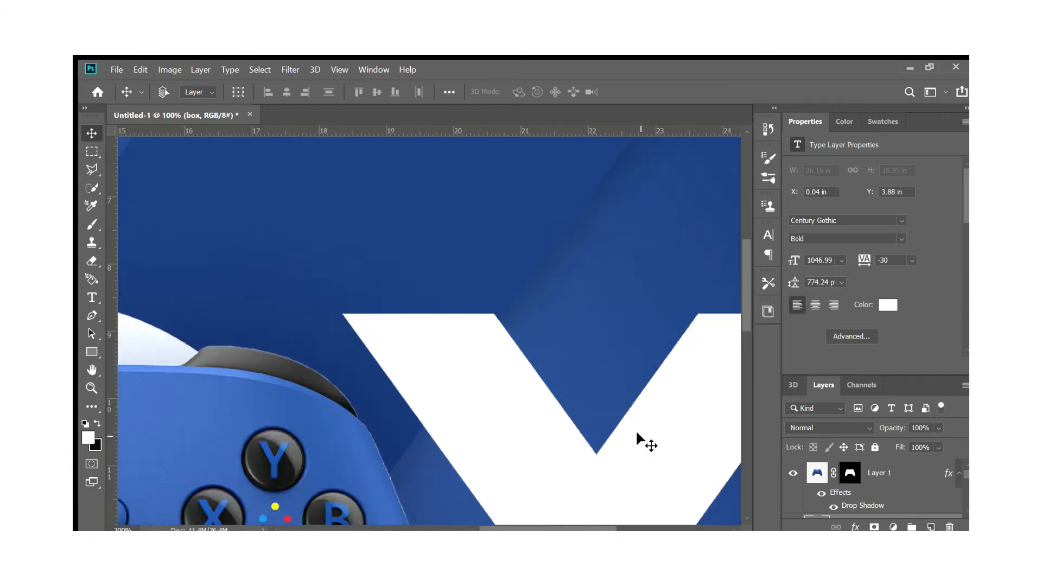
drag(870, 374, 865, 245)
click(874, 527)
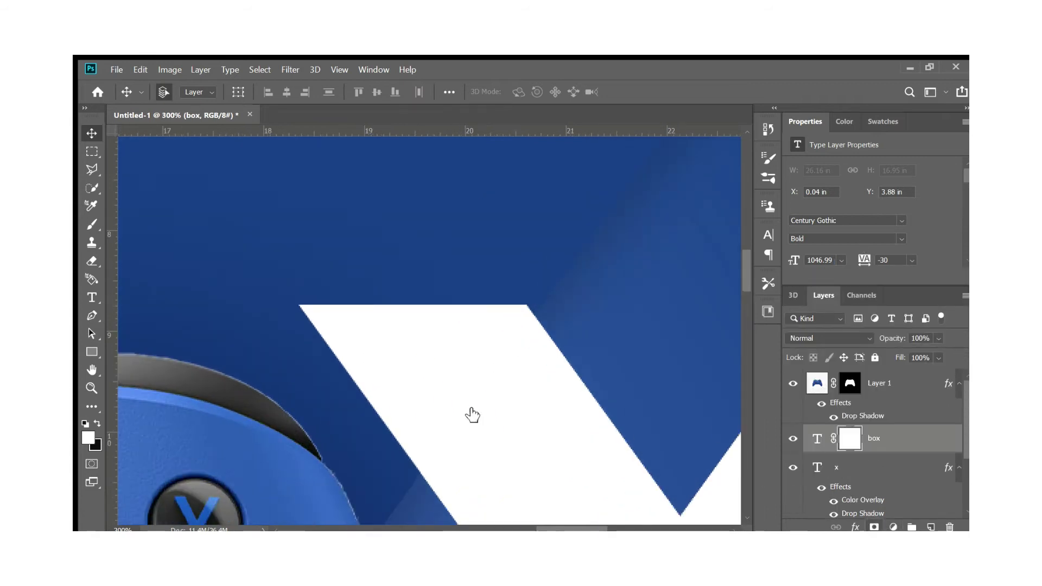
Step: Paint black on the mask with a large brush to hide the 'o' around the controller
key(b)
key(x)
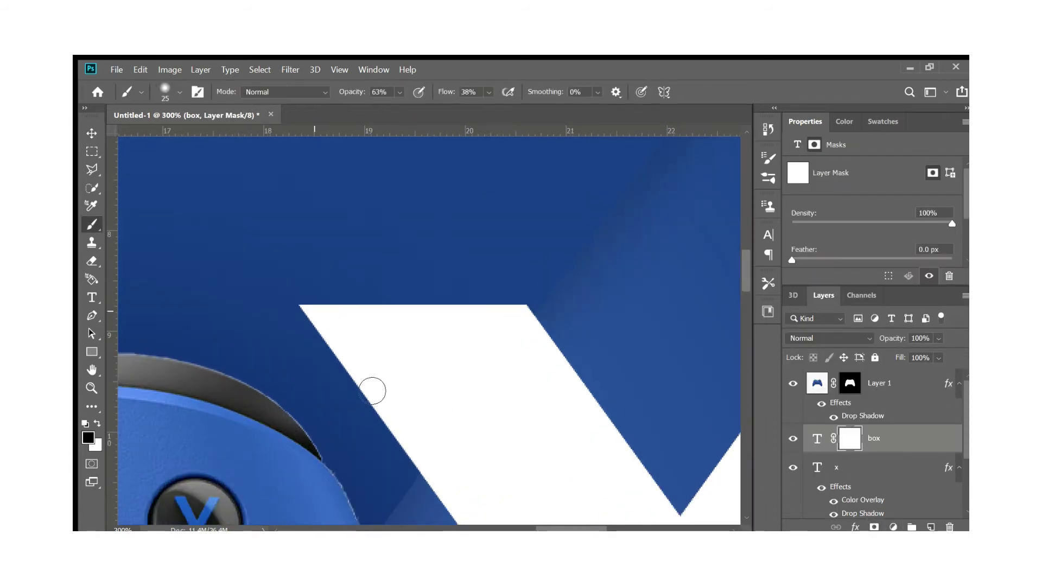
drag(372, 391, 319, 314)
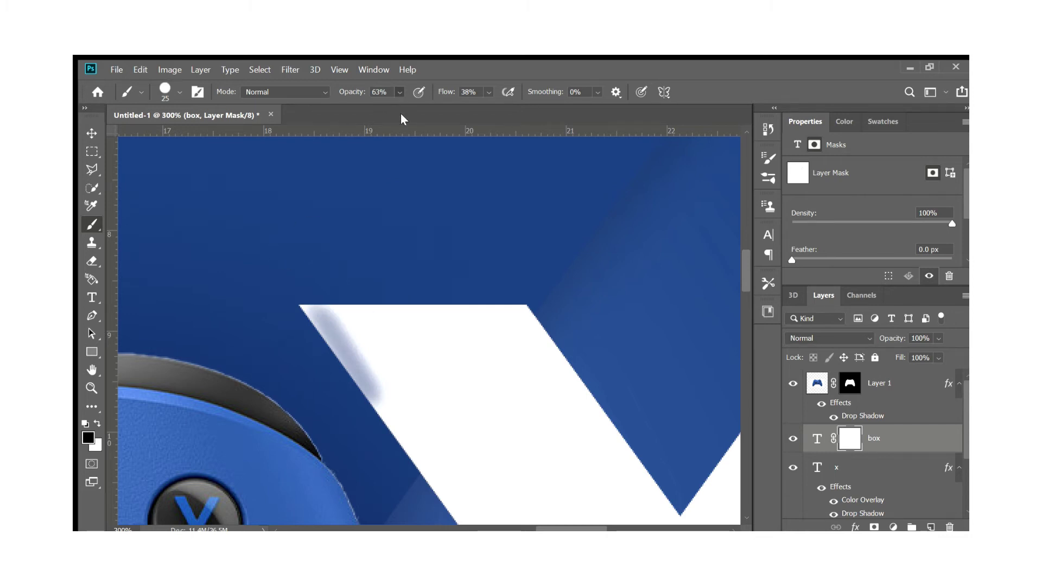
key(bracketright)
key(bracketright)
key(bracketright)
mouse_move(386, 365)
mouse_down()
mouse_move(491, 310)
mouse_move(435, 426)
mouse_move(517, 411)
mouse_up()
key(ctrl+z)
scroll(476, 458, down, 1)
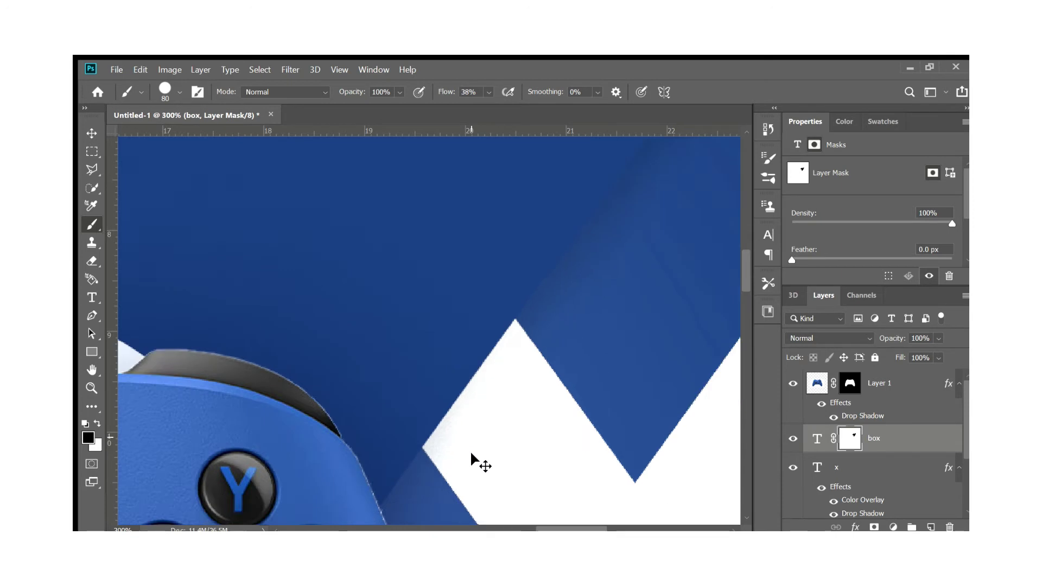
scroll(476, 458, down, 4)
scroll(476, 458, down, 1)
key(bracketright)
key(bracketright)
key(bracketright)
drag(376, 424, 414, 330)
key(x)
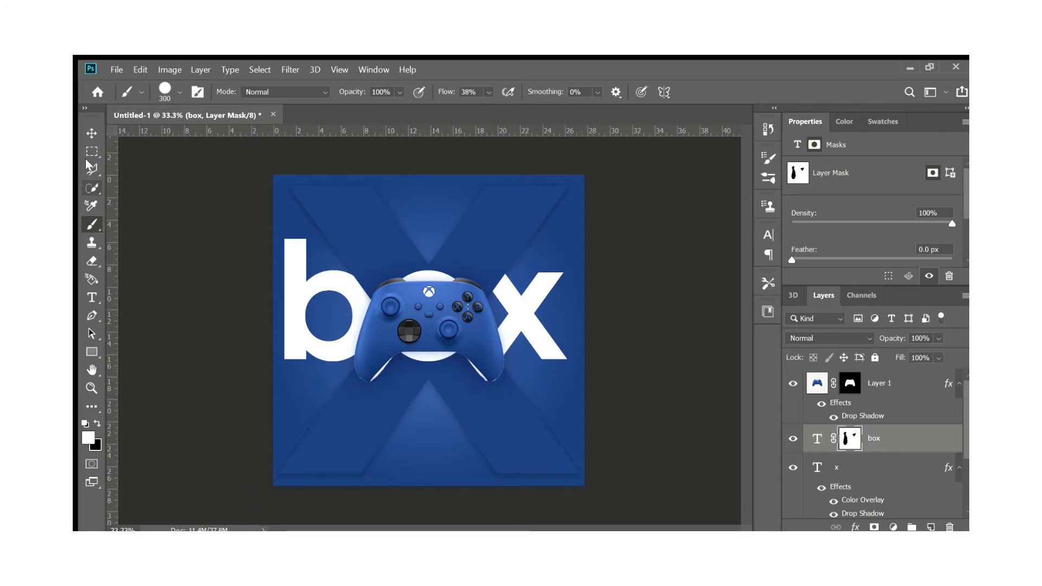
Step: Try shrinking the 'box' font size, then cancel and leave the text unchanged
click(92, 133)
scroll(484, 419, down, 2)
scroll(478, 404, up, 1)
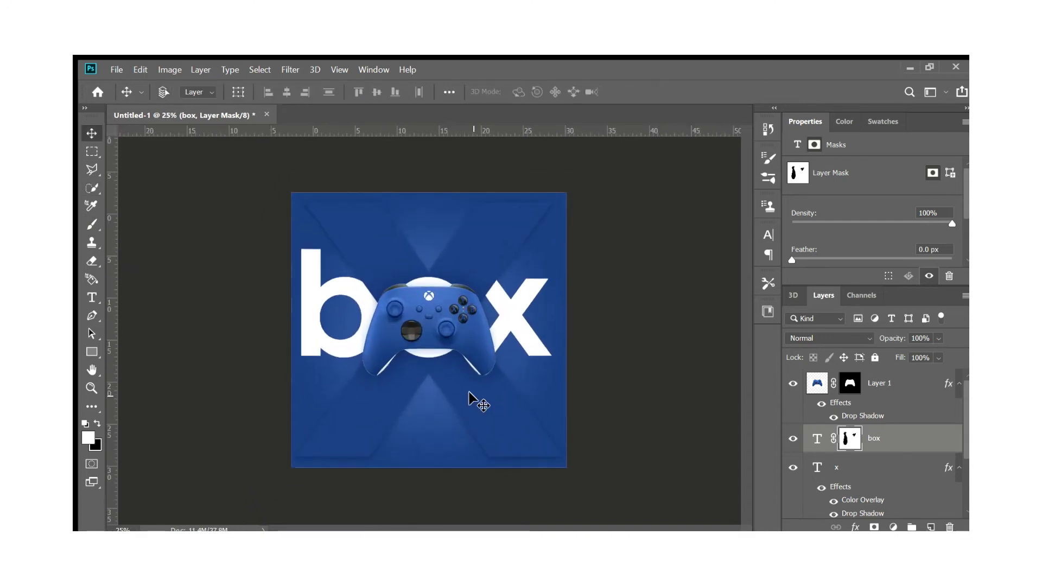
scroll(470, 392, up, 1)
double_click(817, 439)
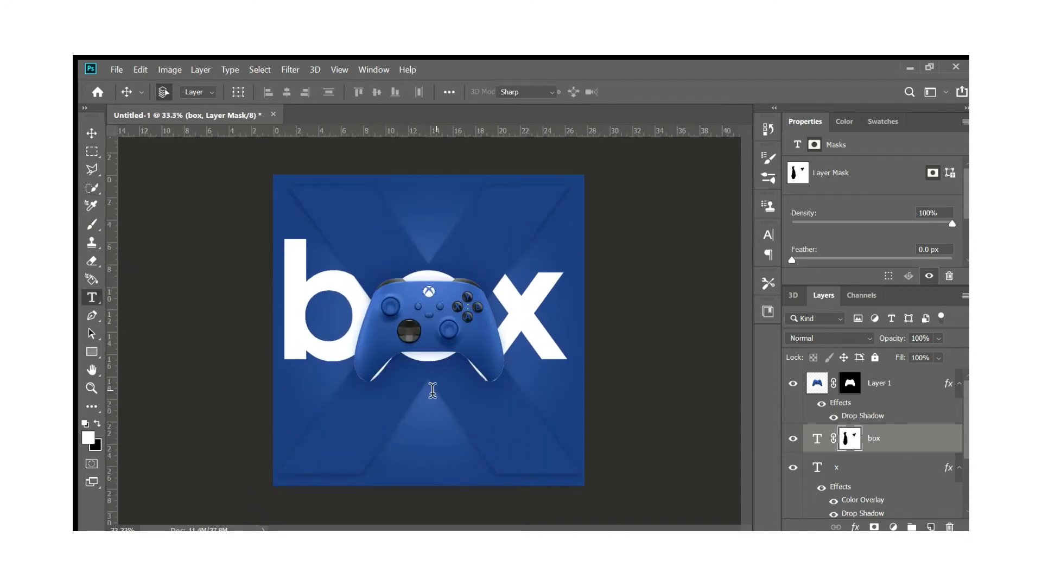
key(ctrl+a)
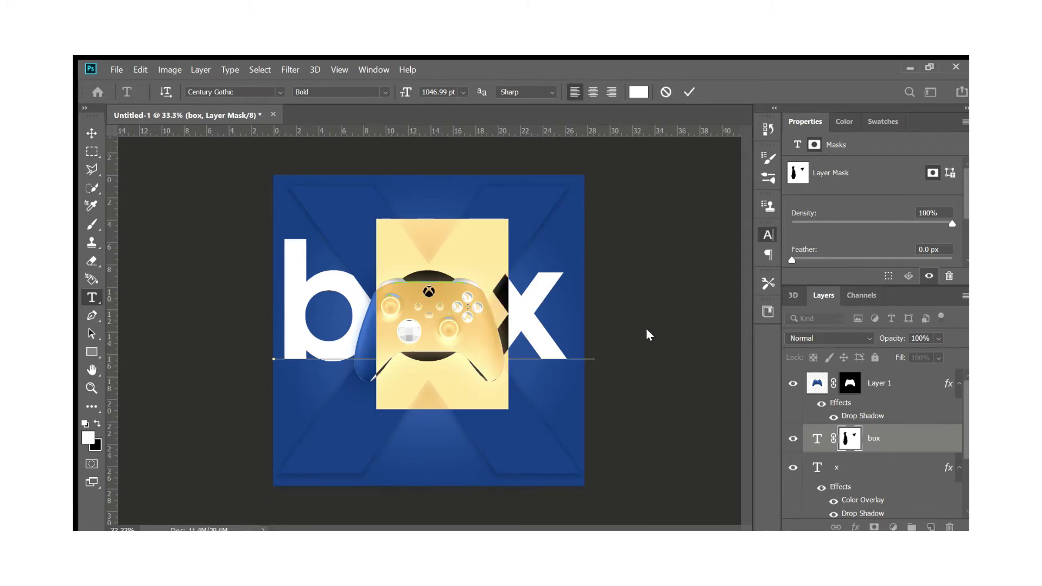
mouse_move(610, 285)
mouse_down()
mouse_move(615, 273)
mouse_move(605, 277)
mouse_move(616, 278)
mouse_up()
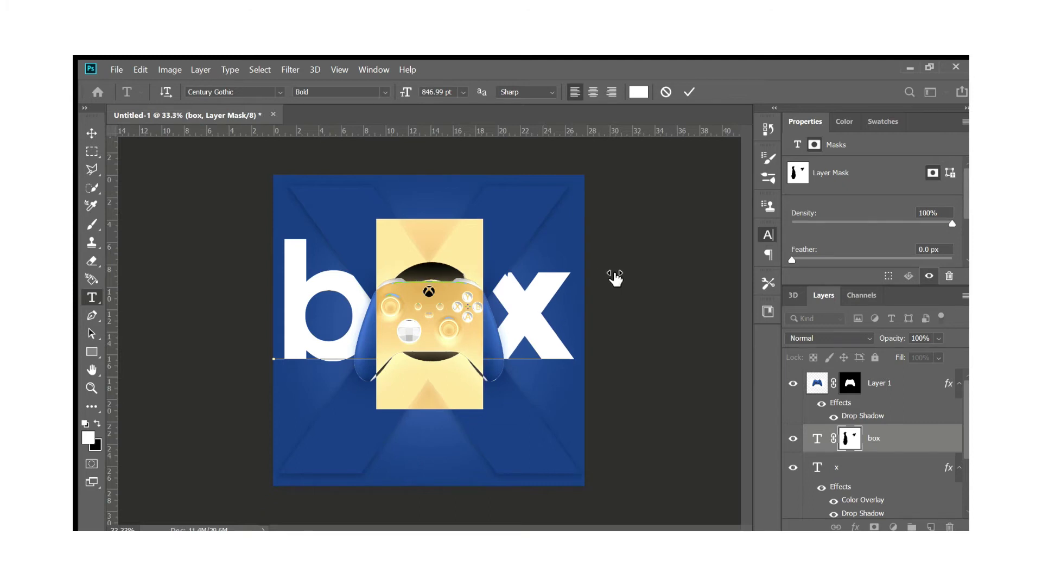
drag(616, 278, 600, 276)
click(665, 90)
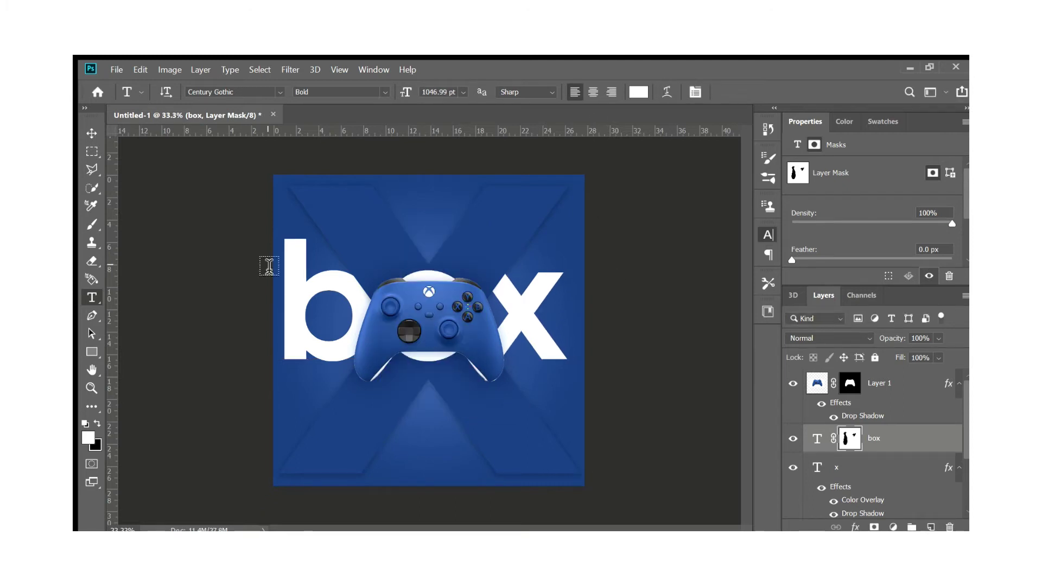
double_click(270, 266)
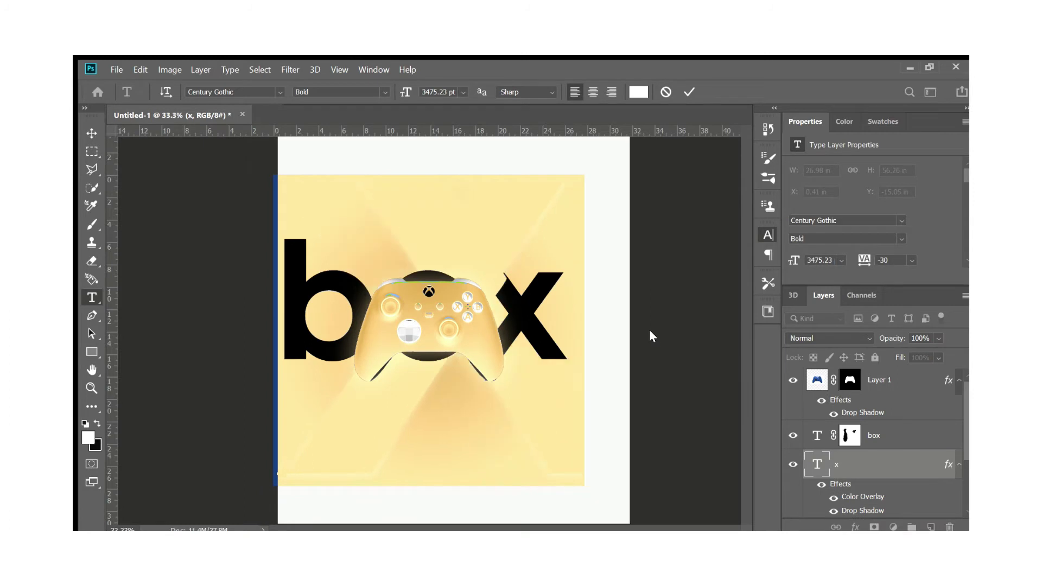
click(687, 93)
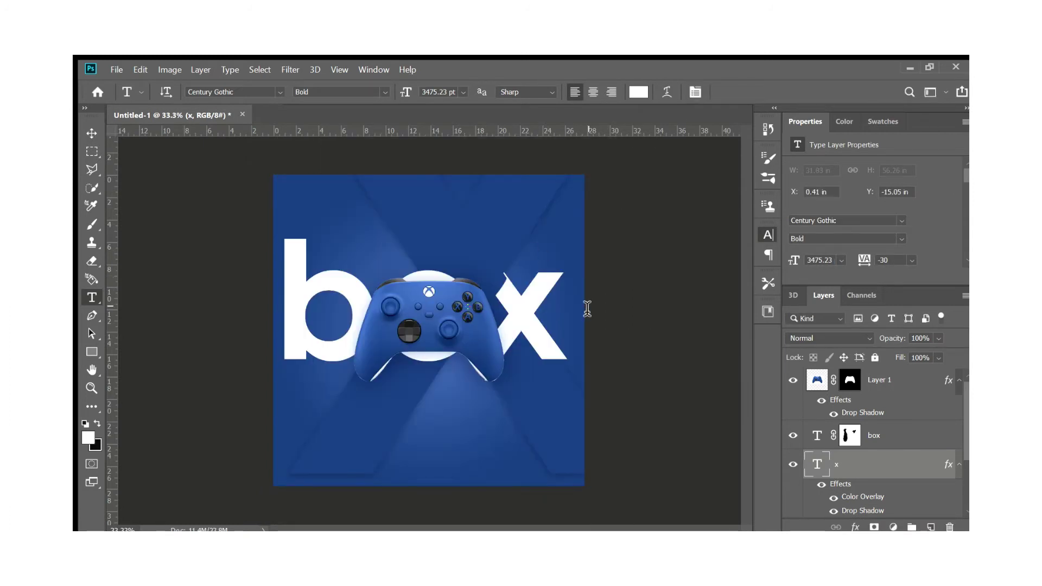
drag(967, 442, 758, 405)
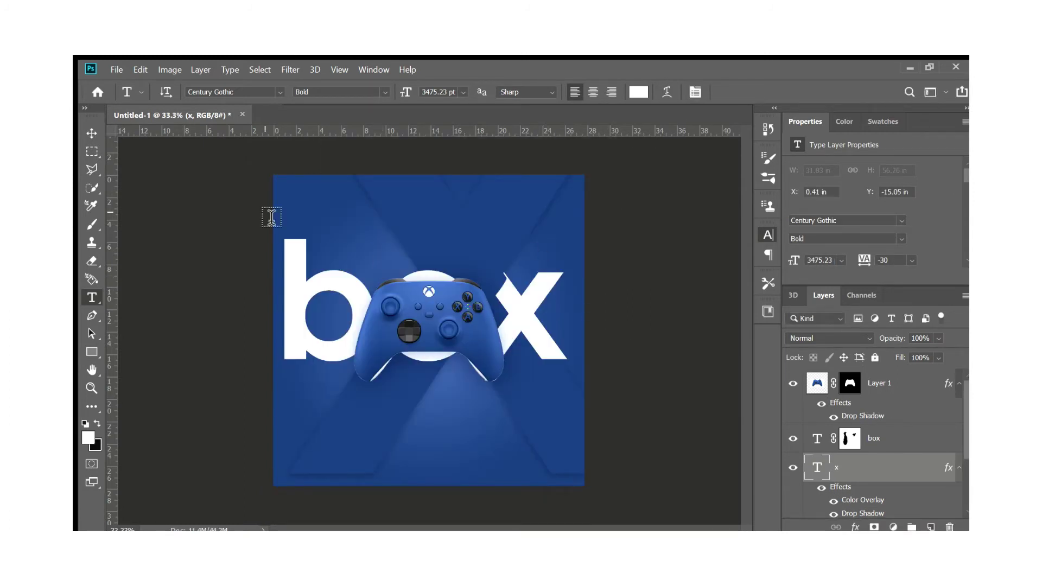
Step: Mask more of the 'o' around the controller and move 'box' below the 'x' layer
click(87, 128)
click(850, 436)
key(b)
drag(443, 361, 449, 364)
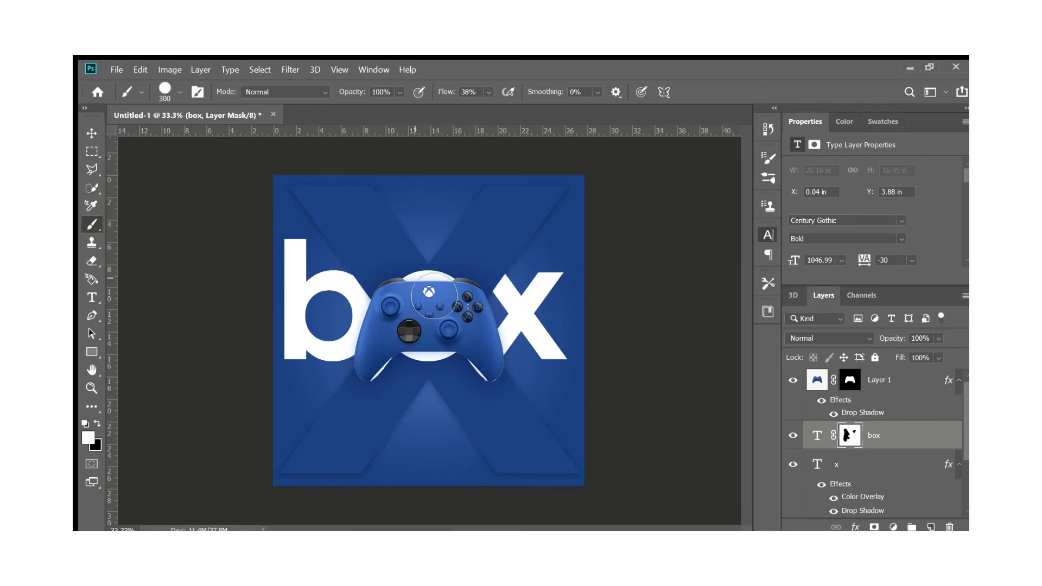
click(92, 133)
scroll(965, 387, up, 1)
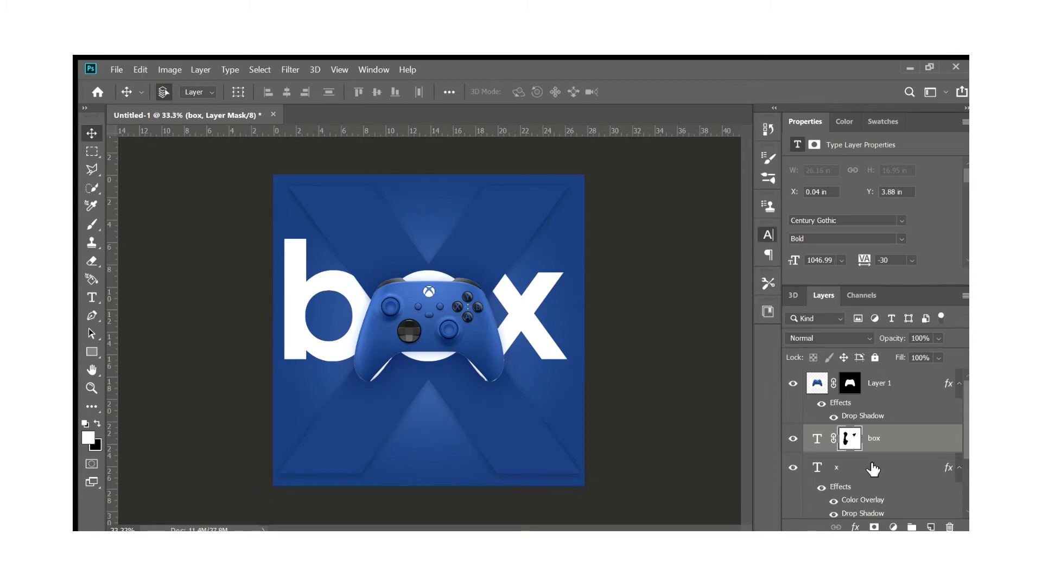
drag(873, 469, 874, 475)
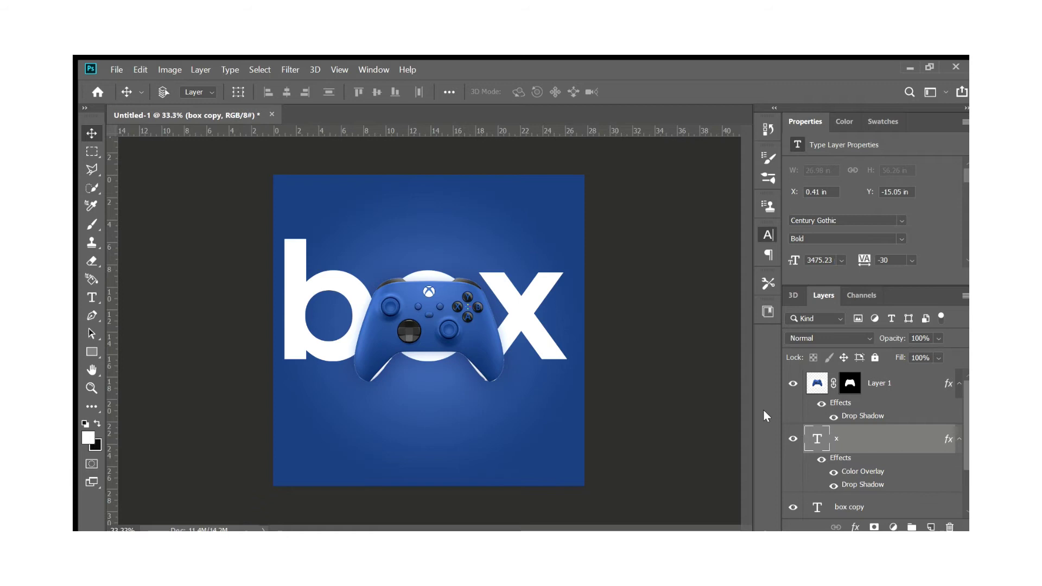
Step: Change the lettering to uppercase 'BOX'
scroll(874, 429, down, 2)
click(874, 451)
key(t)
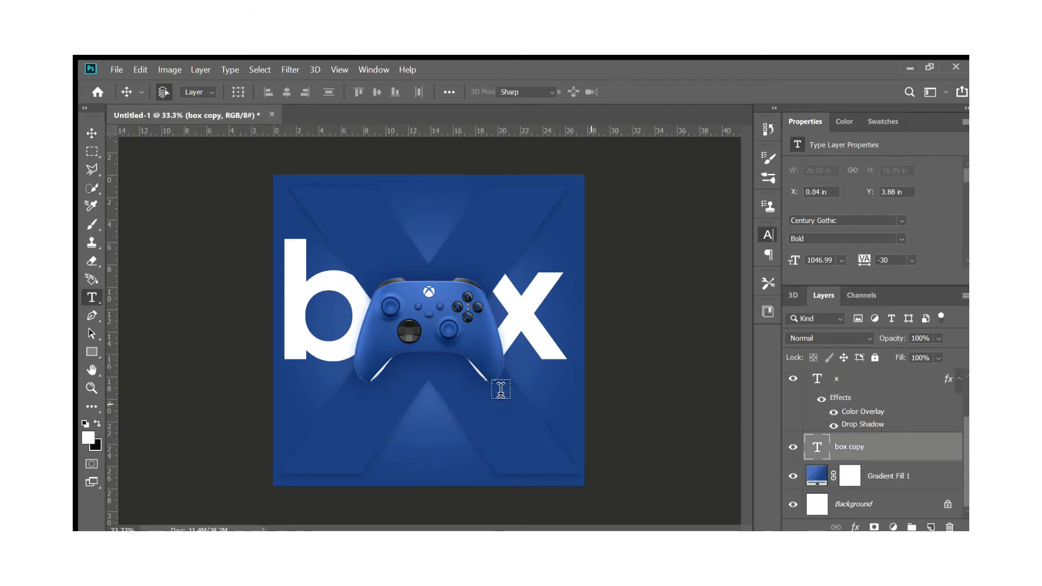
double_click(500, 390)
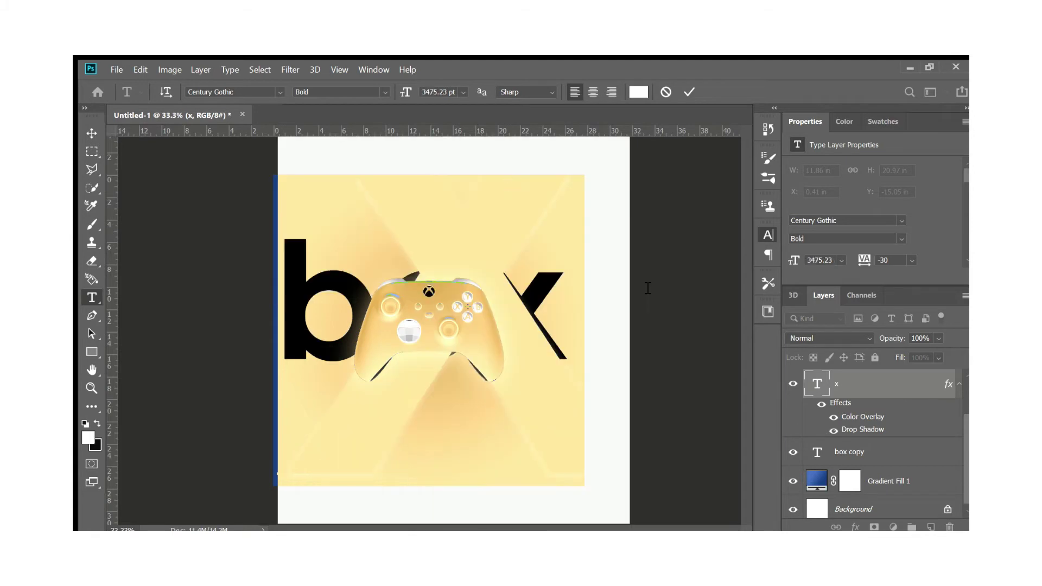
click(689, 92)
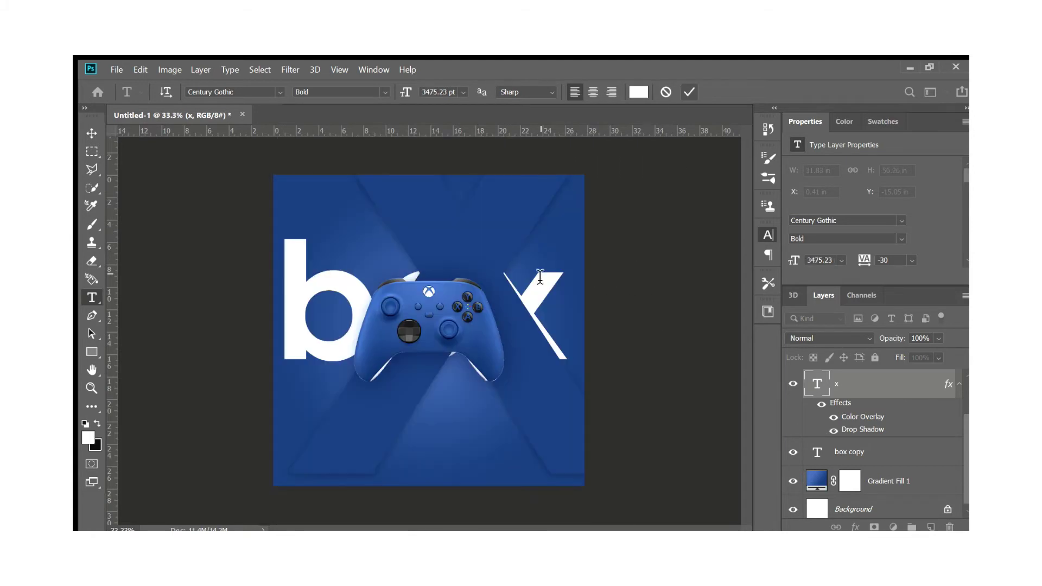
key(v)
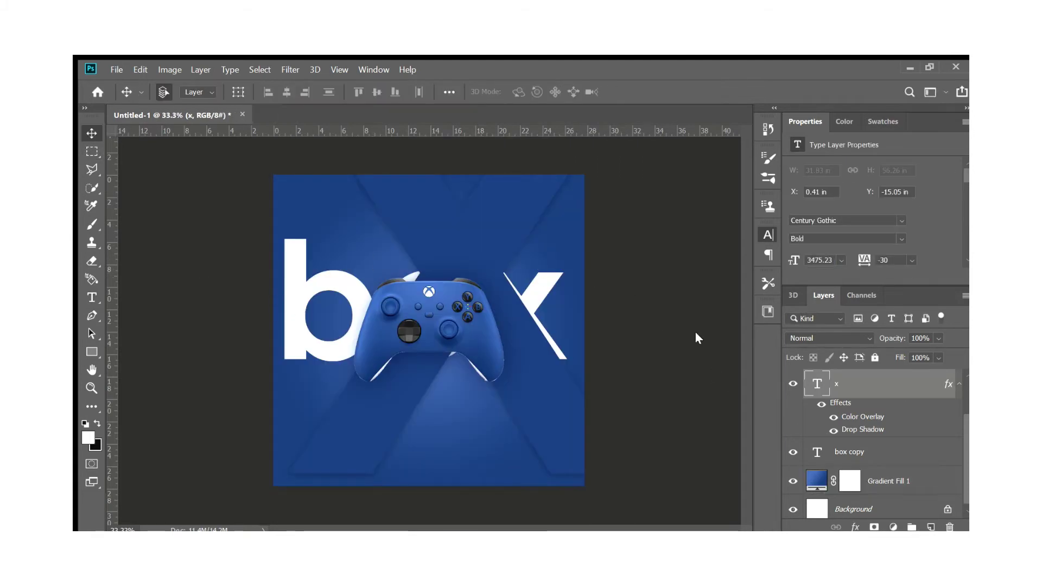
Step: Centre the large X horizontally on the canvas and clear the selection
click(885, 446)
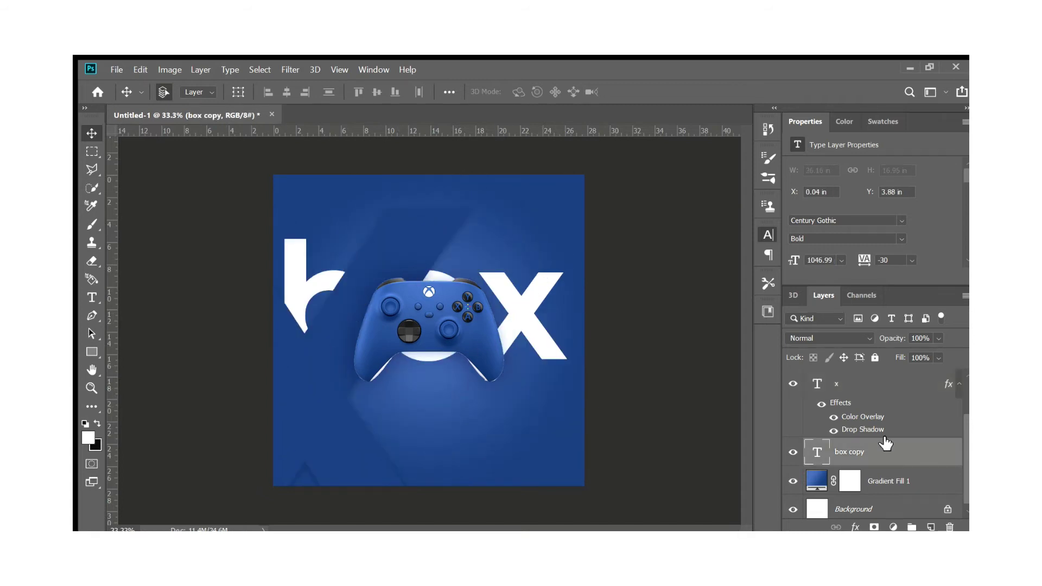
key(ctrl+z)
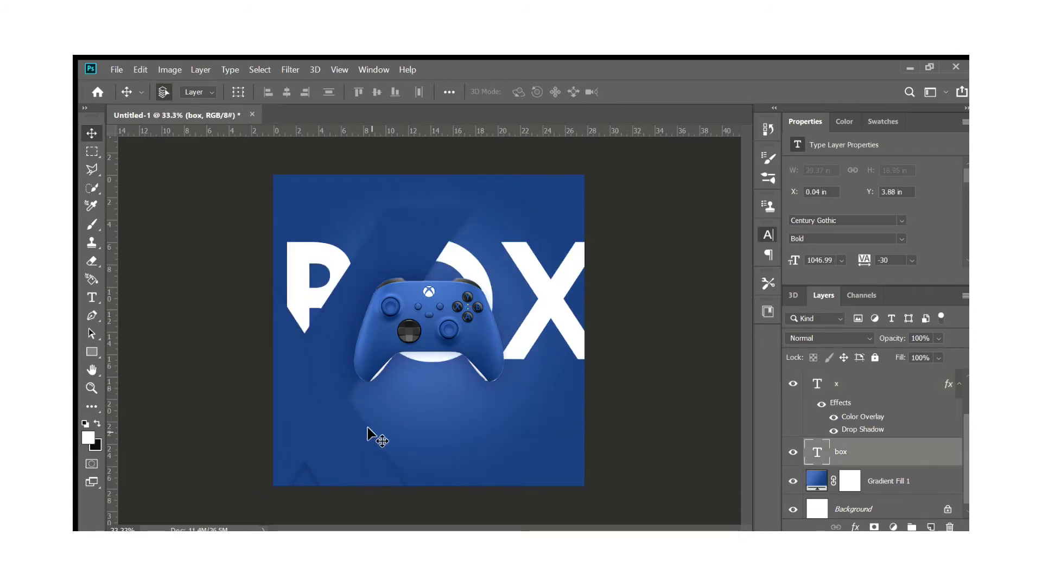
key(ctrl+z)
key(ctrl+a)
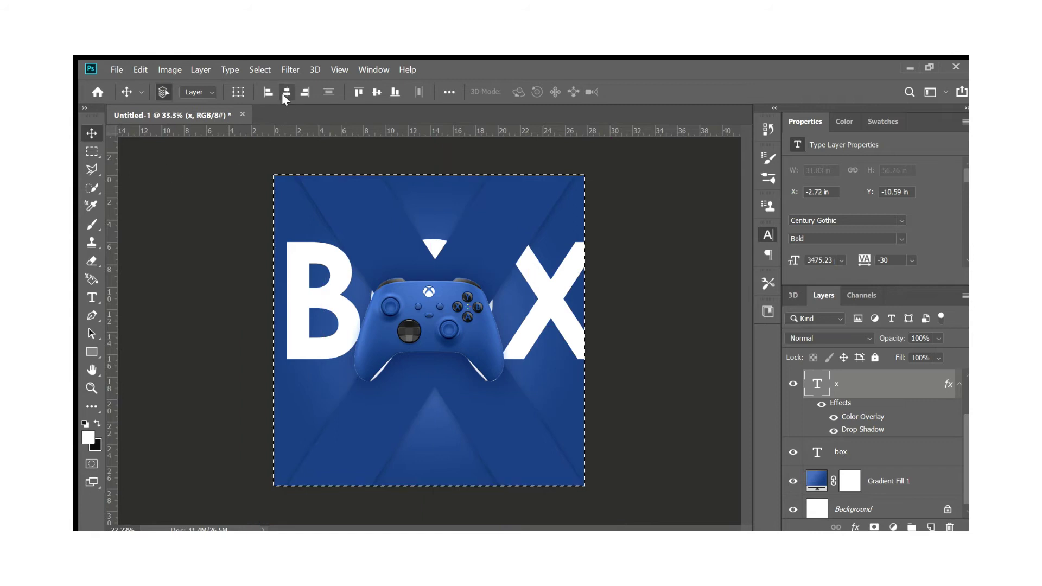
click(375, 91)
key(ctrl+d)
Step: Lock the x layer, then lower the BOX lettering and scale it down slightly
drag(500, 302, 646, 424)
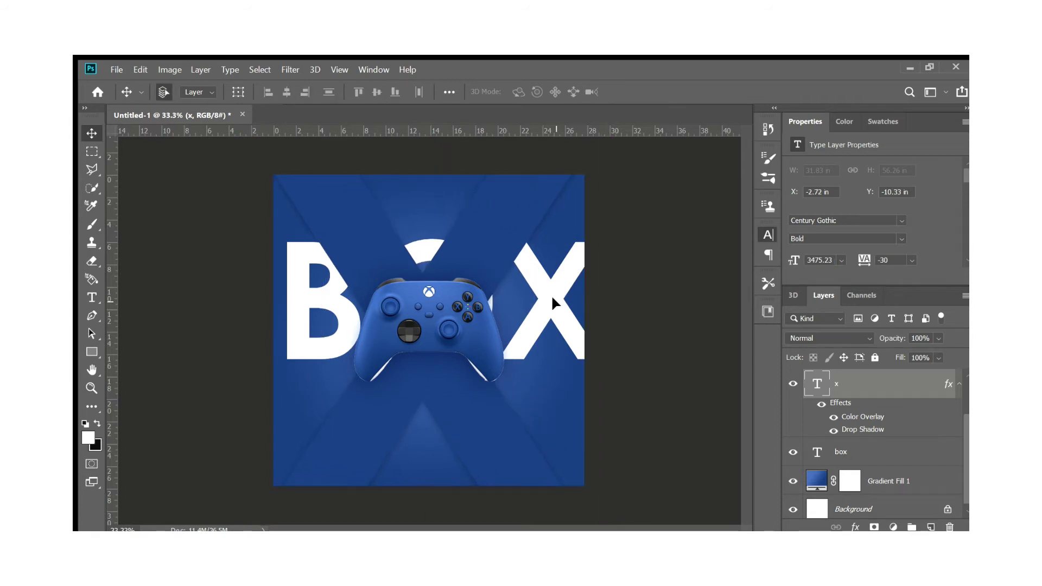
key(ctrl+/)
mouse_move(530, 311)
mouse_down()
mouse_move(530, 326)
mouse_move(586, 337)
mouse_up()
key(ctrl+t)
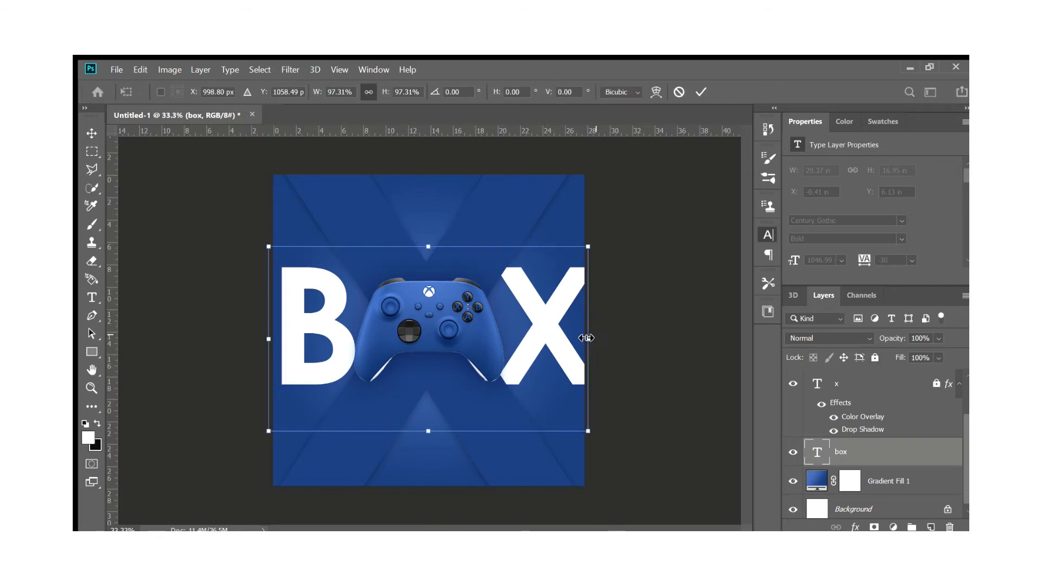
drag(269, 339, 278, 340)
drag(583, 338, 570, 337)
key(Return)
Step: Centre the BOX lettering horizontally across the poster, nudging it slightly right
key(ctrl+a)
drag(490, 328, 483, 320)
key(ctrl+d)
key(Right)
key(Right)
key(Right)
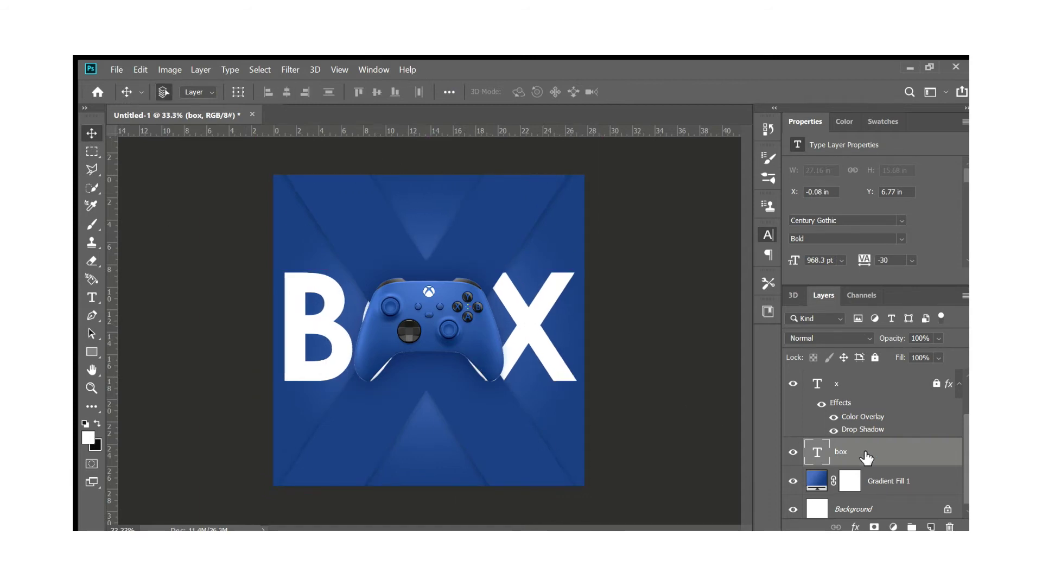
Step: Duplicate the box layer and place the copy just below the controller layer
key(ctrl+j)
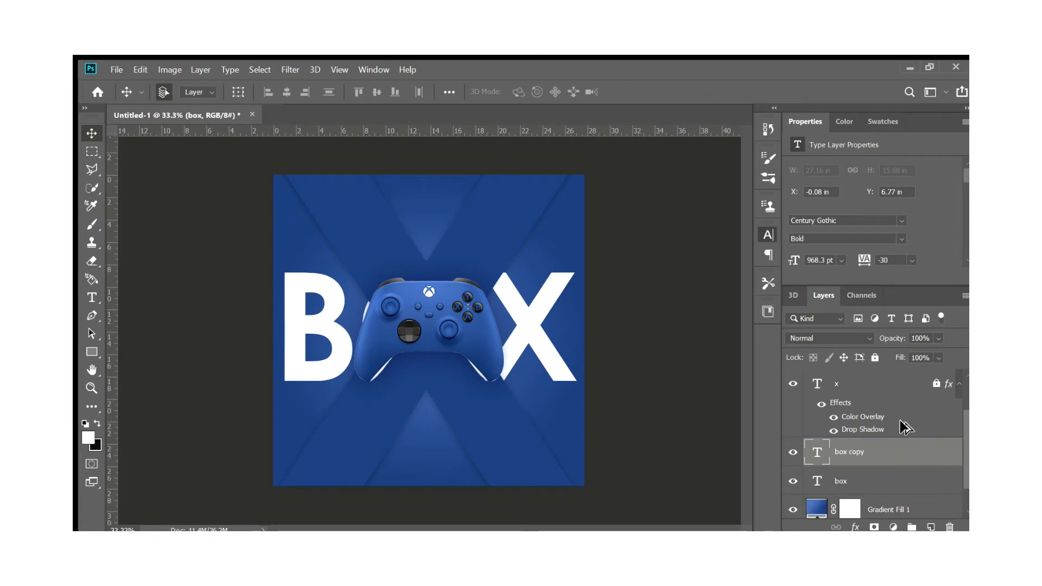
key(ctrl+shift+bracketright)
drag(906, 444, 903, 440)
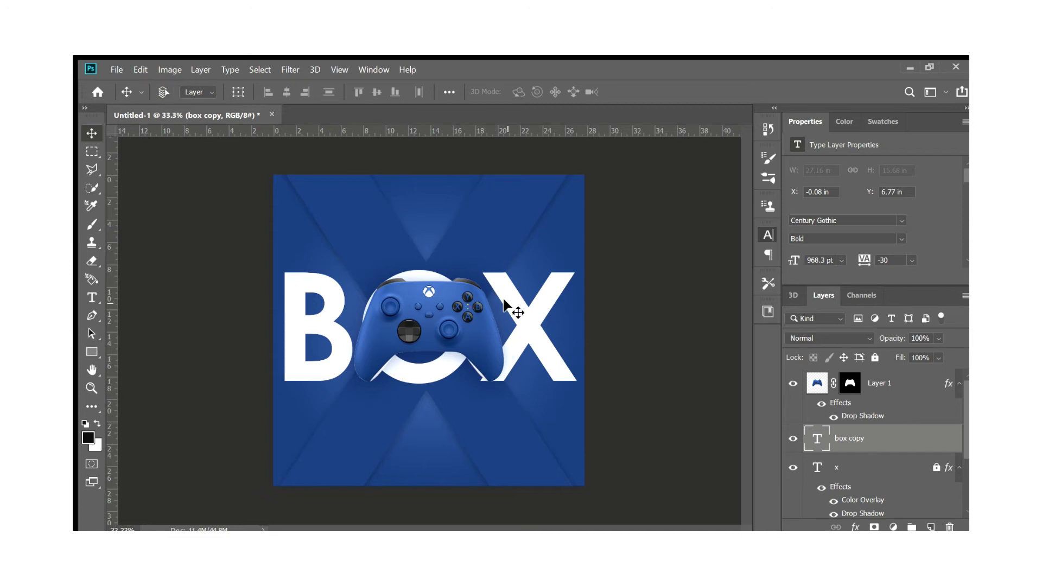
key(ctrl+plus)
key(ctrl+plus)
drag(549, 298, 414, 356)
Step: Add a mask to box copy and paint black over letter parts overlapping the controller grips
key(b)
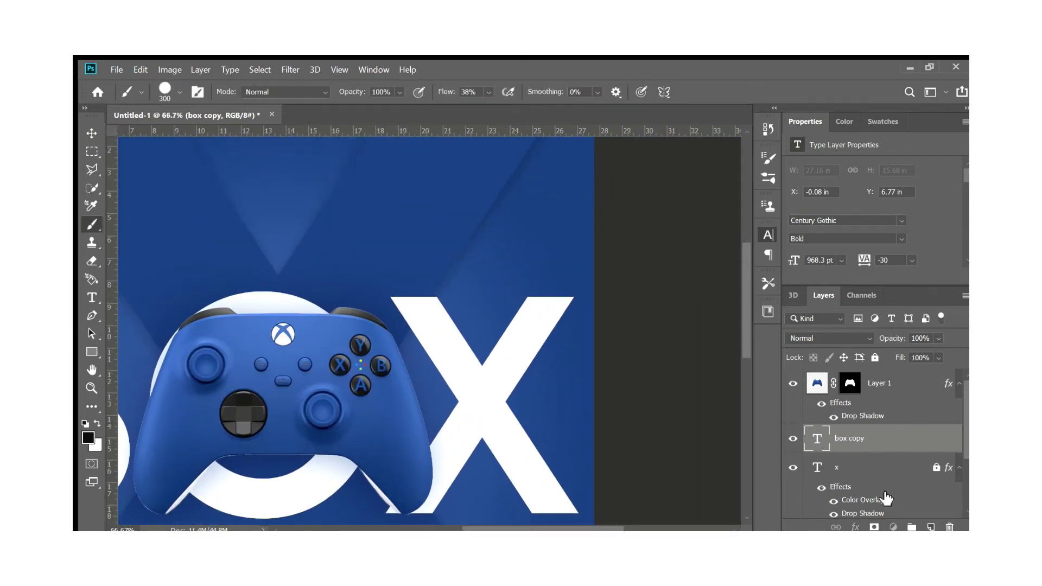
click(875, 527)
key(x)
key(bracketleft)
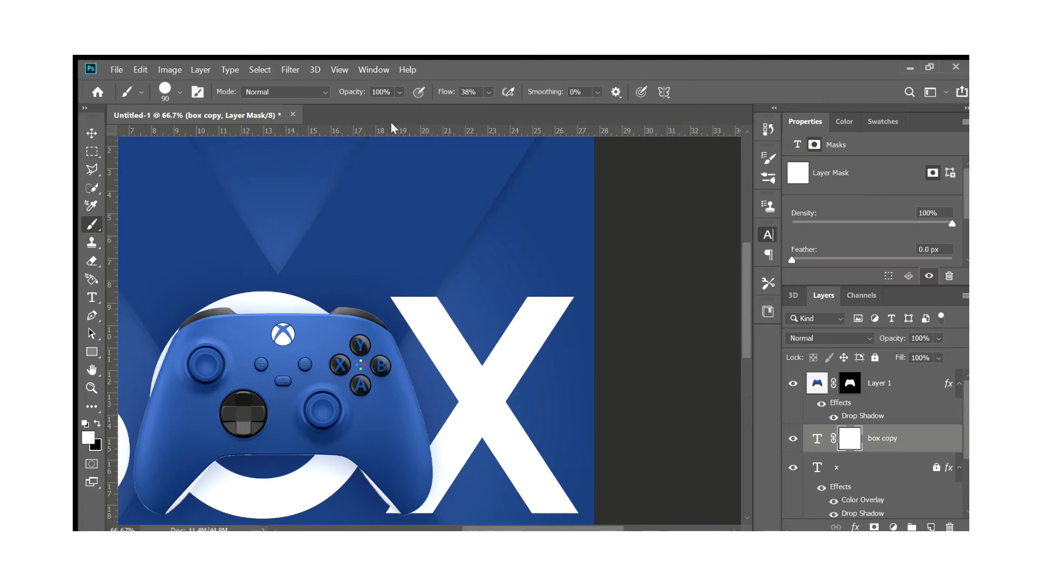
key(x)
drag(410, 304, 425, 342)
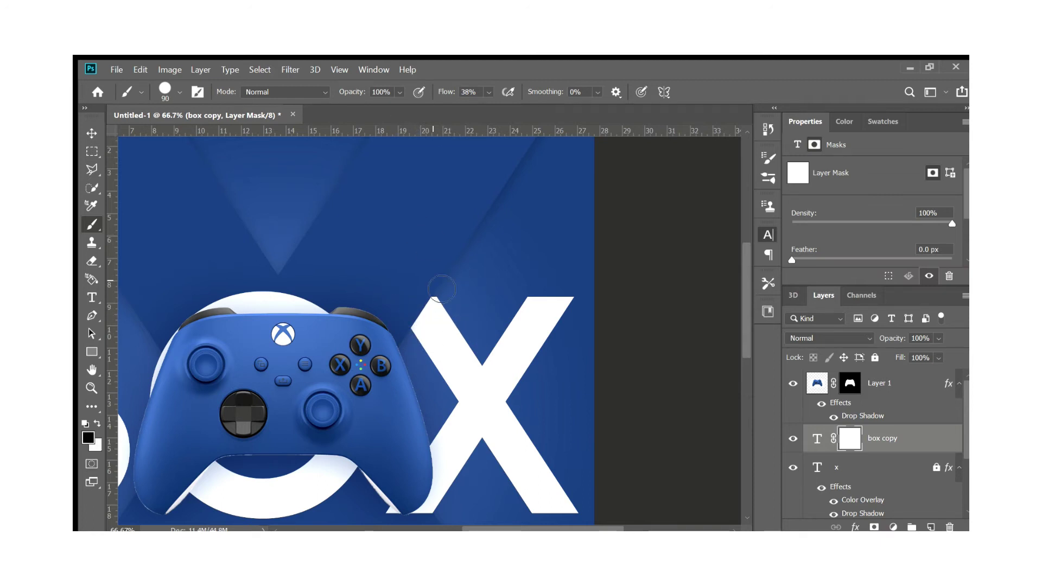
drag(436, 388, 454, 245)
drag(435, 378, 387, 332)
drag(413, 368, 465, 401)
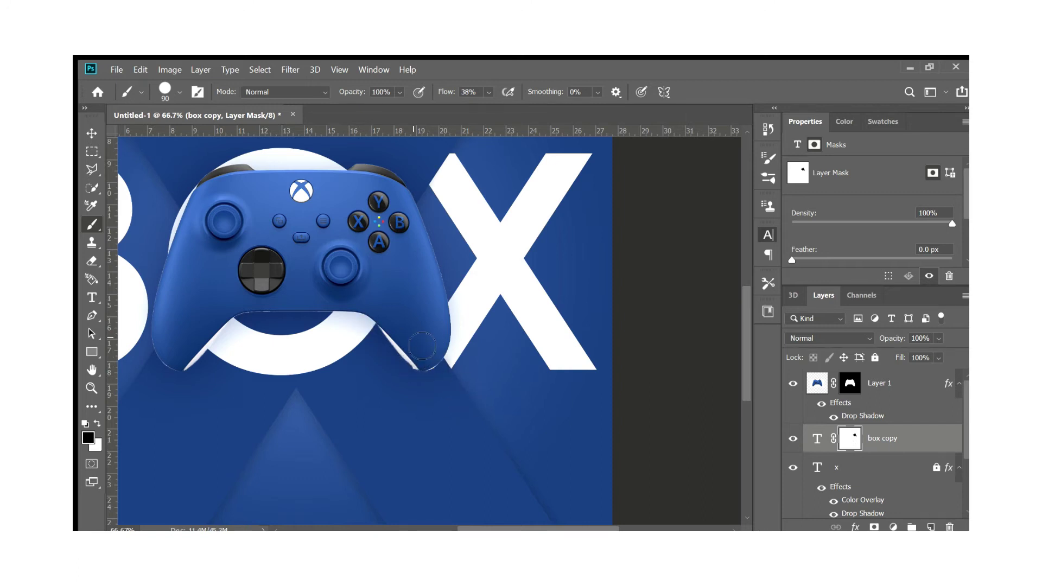
scroll(434, 353, left, 3)
scroll(355, 233, up, 2)
Step: Shift the box copy mask to re-cut the letters around the controller
key(v)
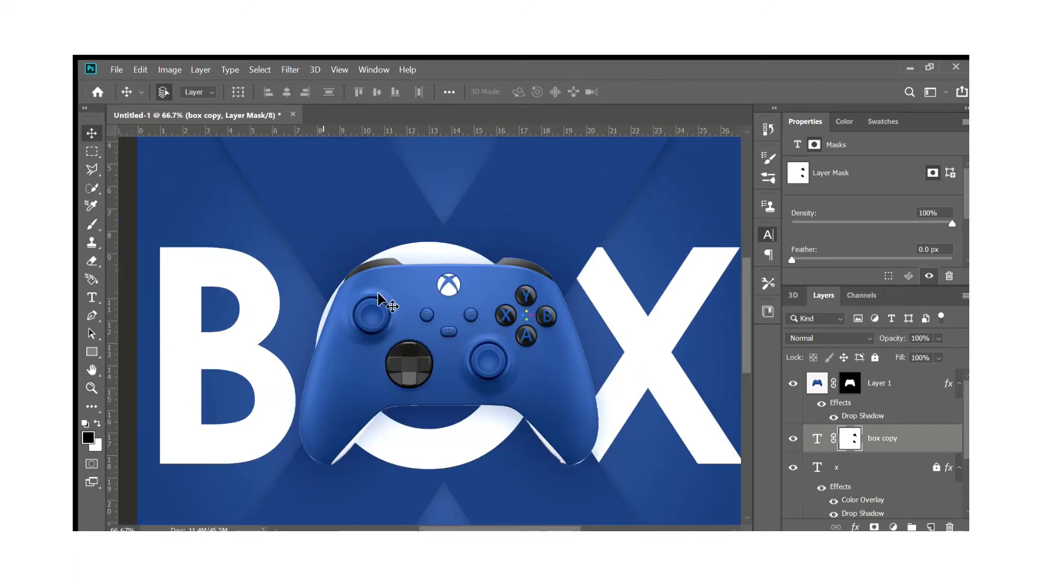
key(ctrl+minus)
key(ctrl+minus)
ctrl+click(462, 348)
key(ctrl+a)
key(ctrl+d)
ctrl+click(459, 279)
drag(458, 279, 566, 332)
mouse_move(965, 415)
mouse_down()
mouse_move(965, 464)
mouse_move(966, 414)
mouse_up()
shift+click(915, 463)
click(922, 457)
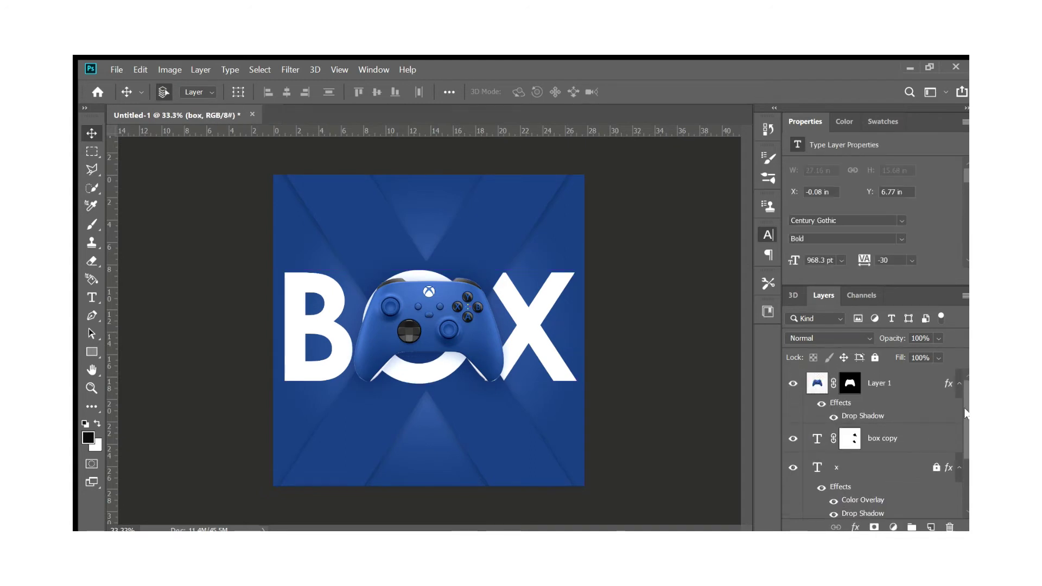
Step: Reposition the box copy letters with Free Transform so the O surrounds the controller
click(899, 443)
key(ctrl+t)
mouse_move(534, 333)
mouse_down()
mouse_move(541, 339)
mouse_move(536, 287)
mouse_move(514, 316)
mouse_move(467, 340)
mouse_up()
click(701, 92)
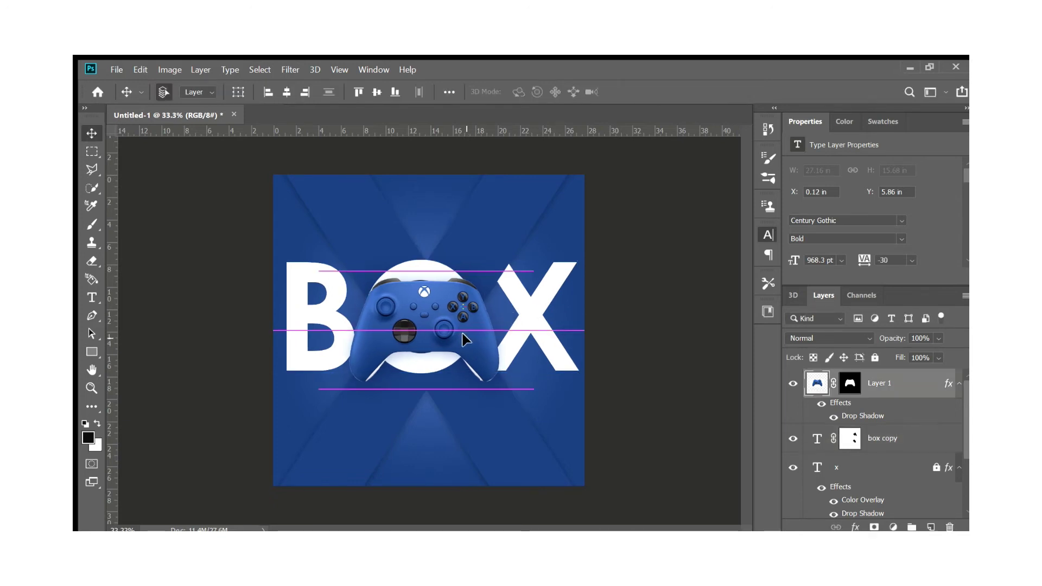
Step: Review the layout, selecting the gradient fill, x layer and box copy mask in turn
key(ctrl+minus)
key(ctrl+minus)
key(ctrl+plus)
key(ctrl+minus)
key(ctrl+plus)
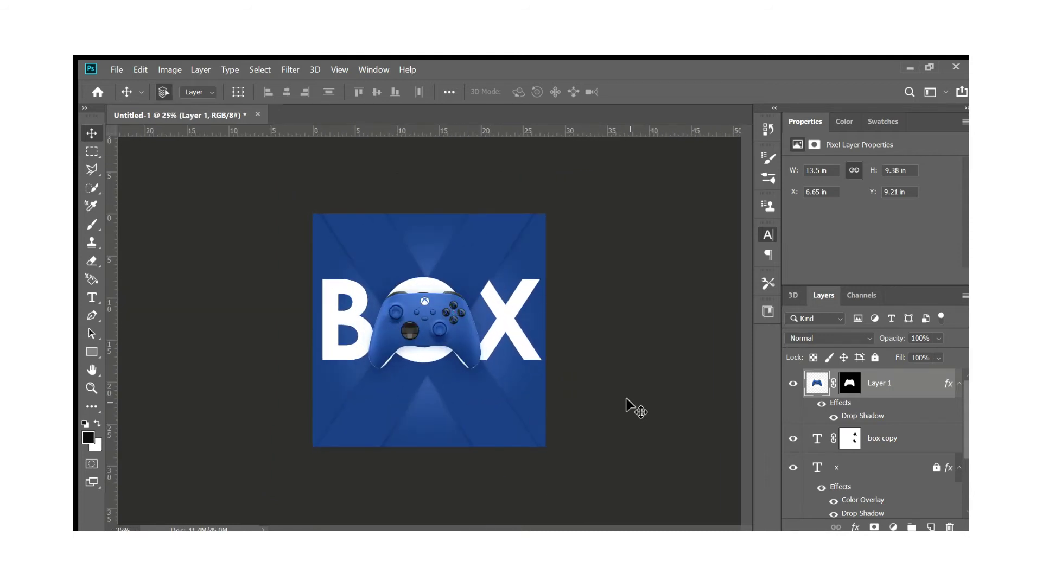
click(462, 245)
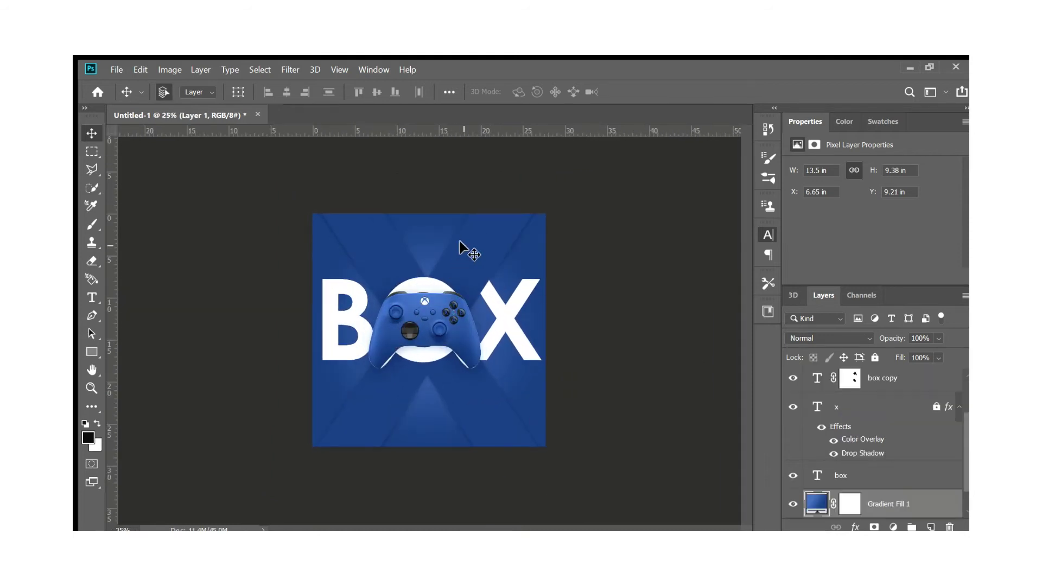
click(883, 410)
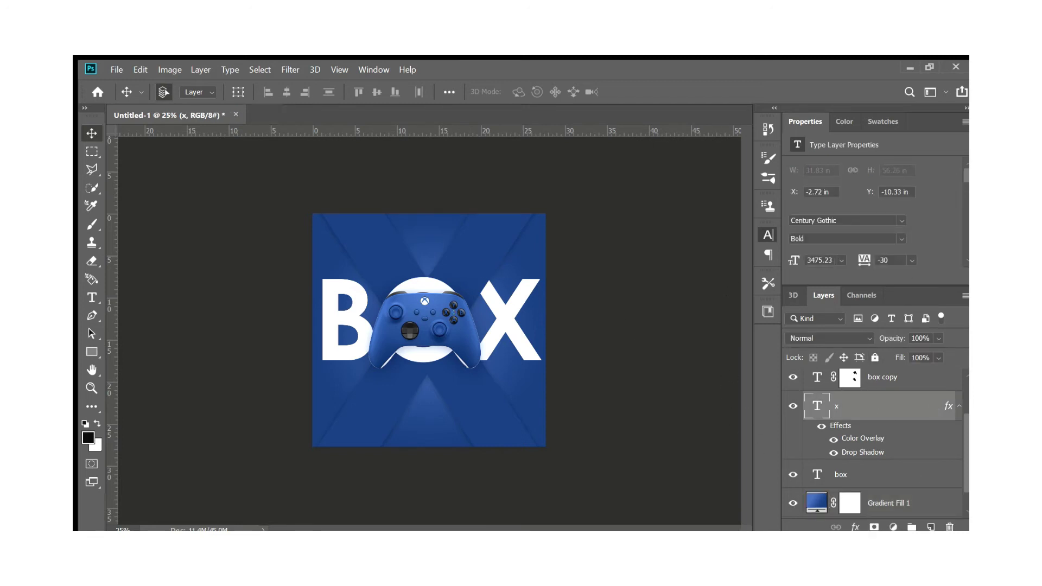
click(886, 382)
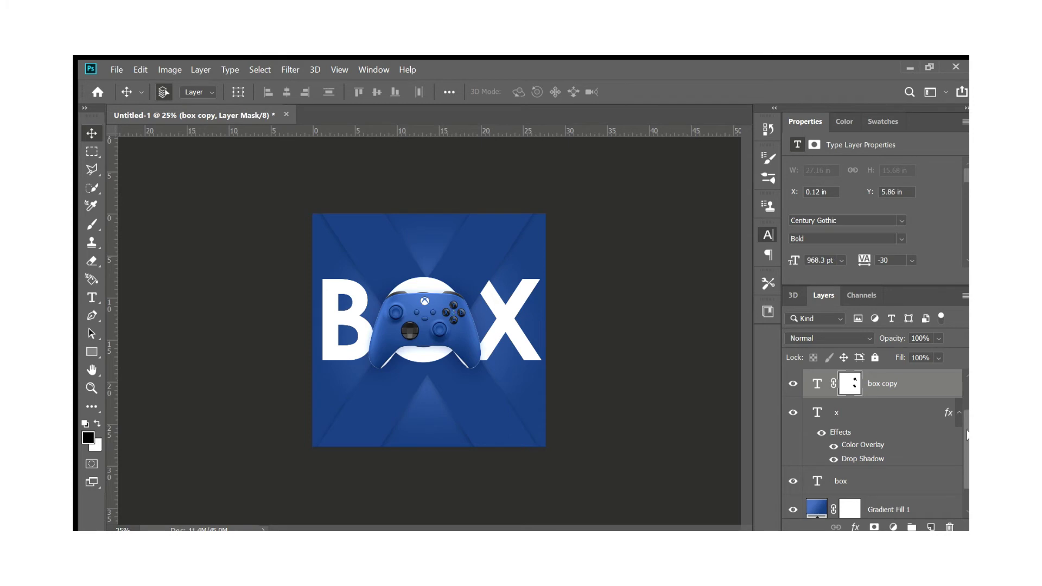
Step: Apply the Color Overlay and Drop Shadow effects to the box copy layer
scroll(860, 466, down, 1)
click(926, 451)
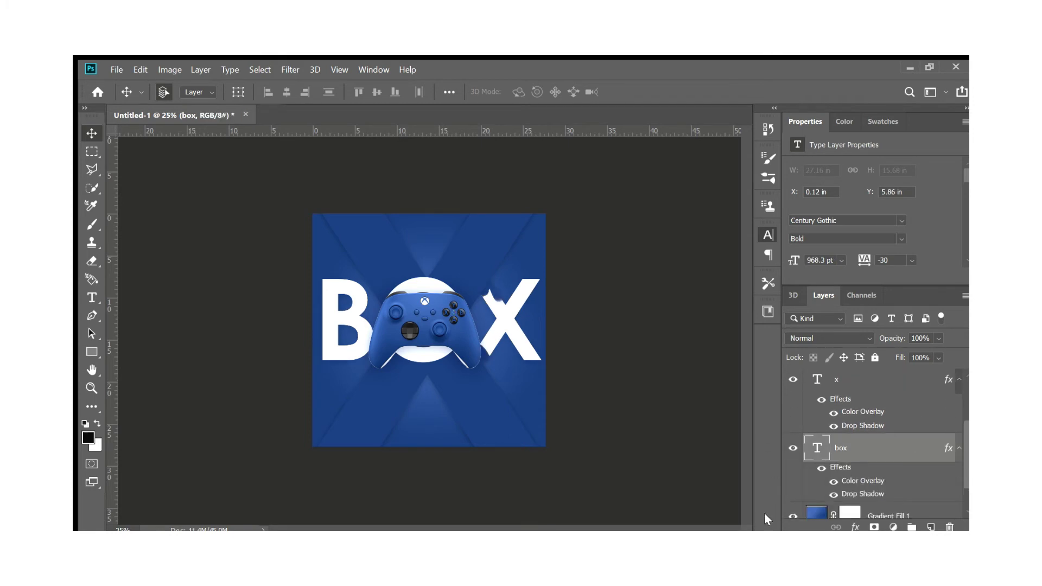
scroll(965, 465, up, 2)
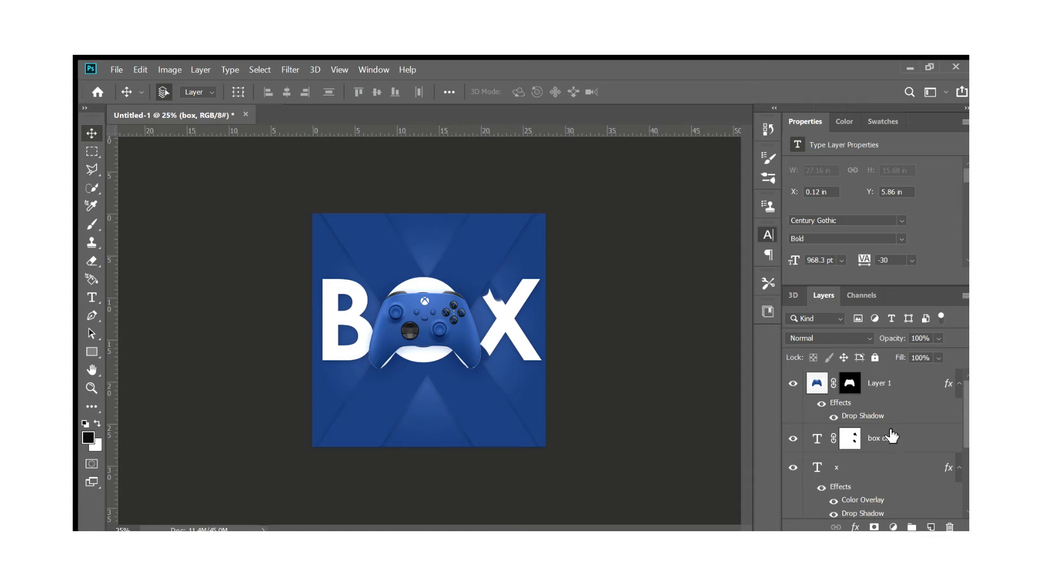
click(890, 438)
click(636, 419)
click(503, 342)
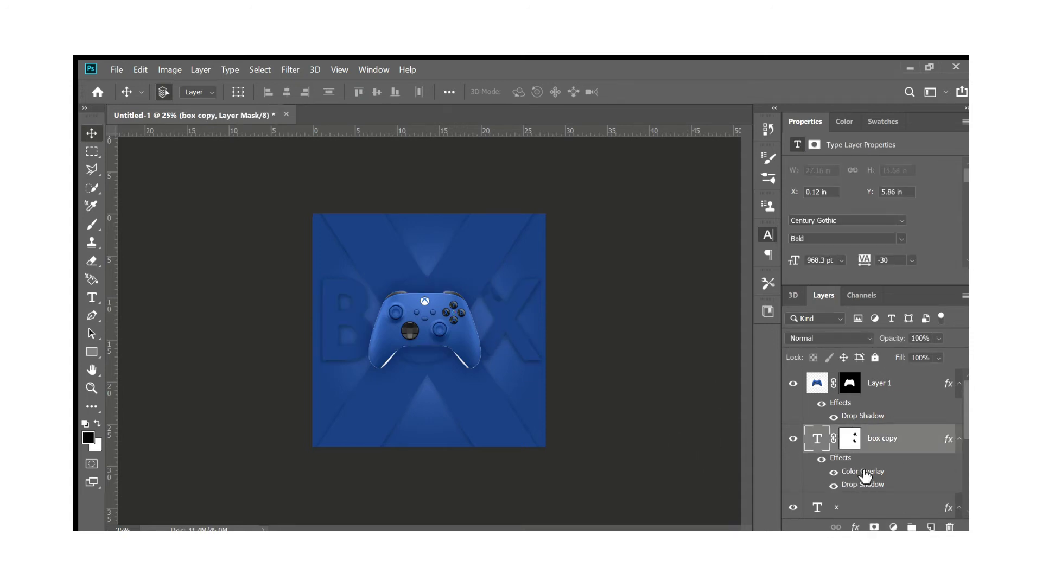
Step: Remove the effects from box copy so its letters stay white, and hide the box layer's effects
key(h)
key(i)
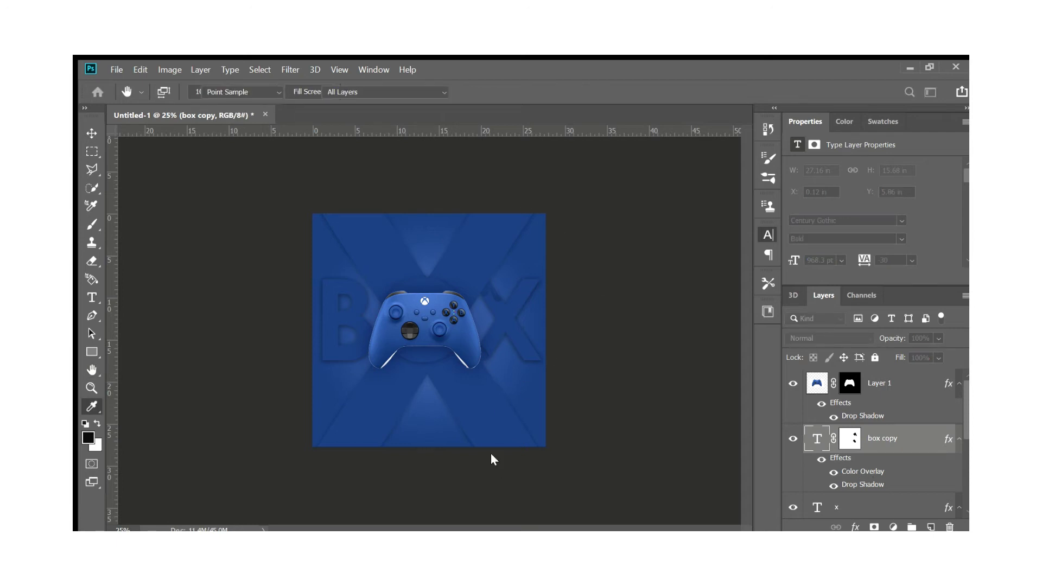
key(ctrl+z)
key(ctrl+shift+z)
key(v)
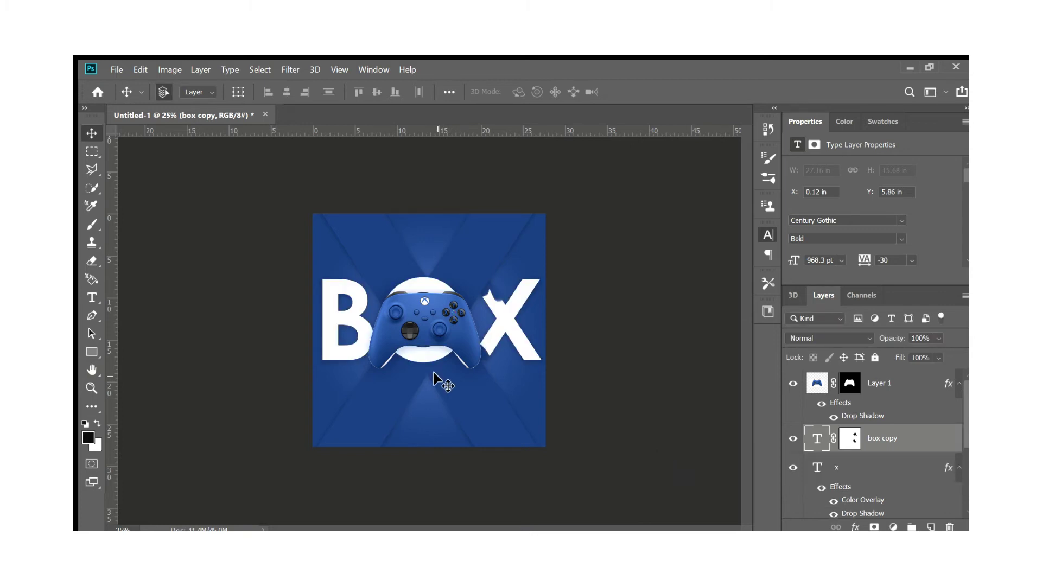
key(ctrl+z)
click(585, 433)
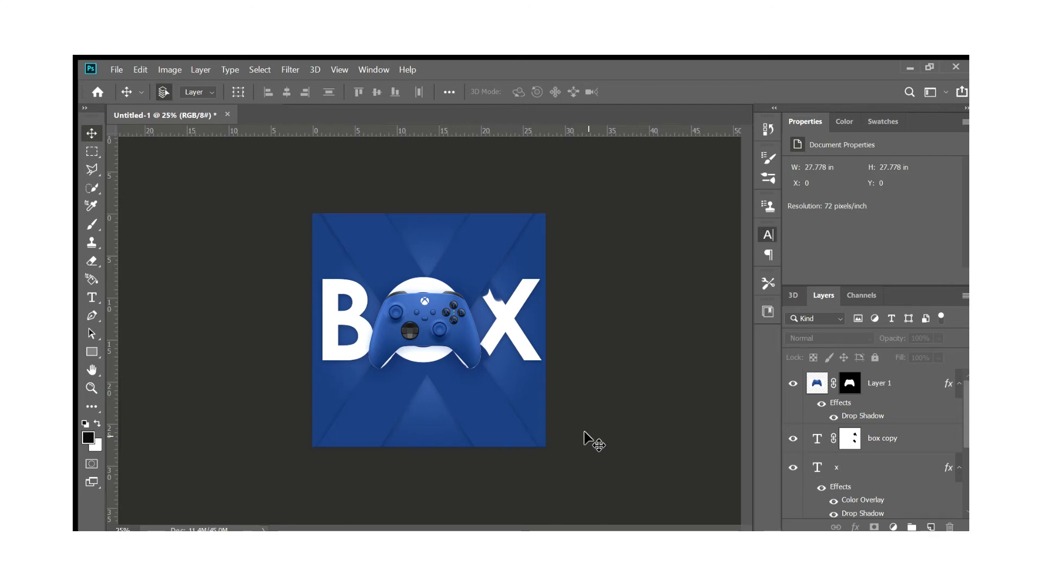
key(ctrl+plus)
scroll(835, 478, down, 2)
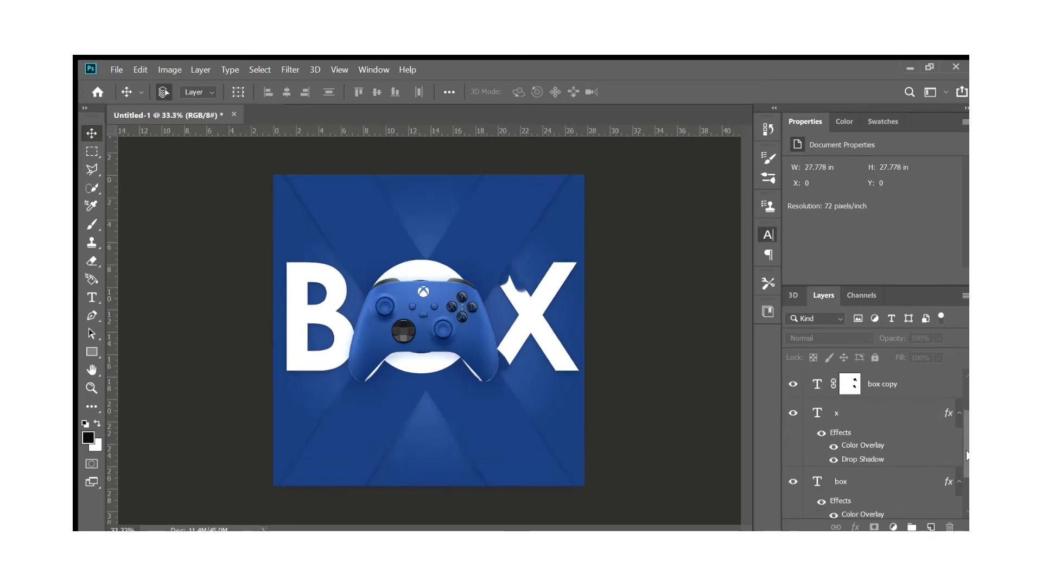
click(821, 466)
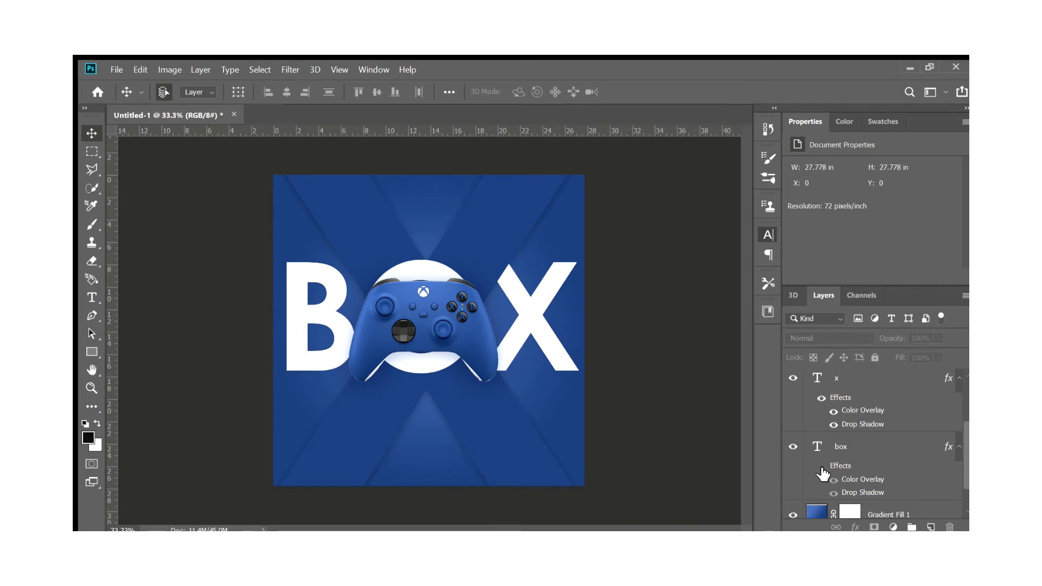
key(t)
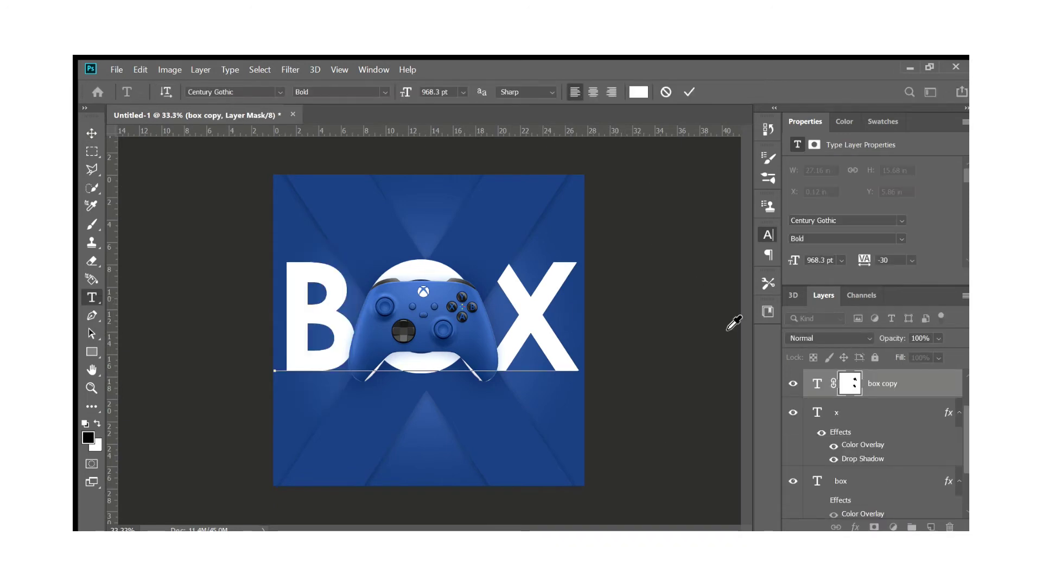
key(ctrl+a)
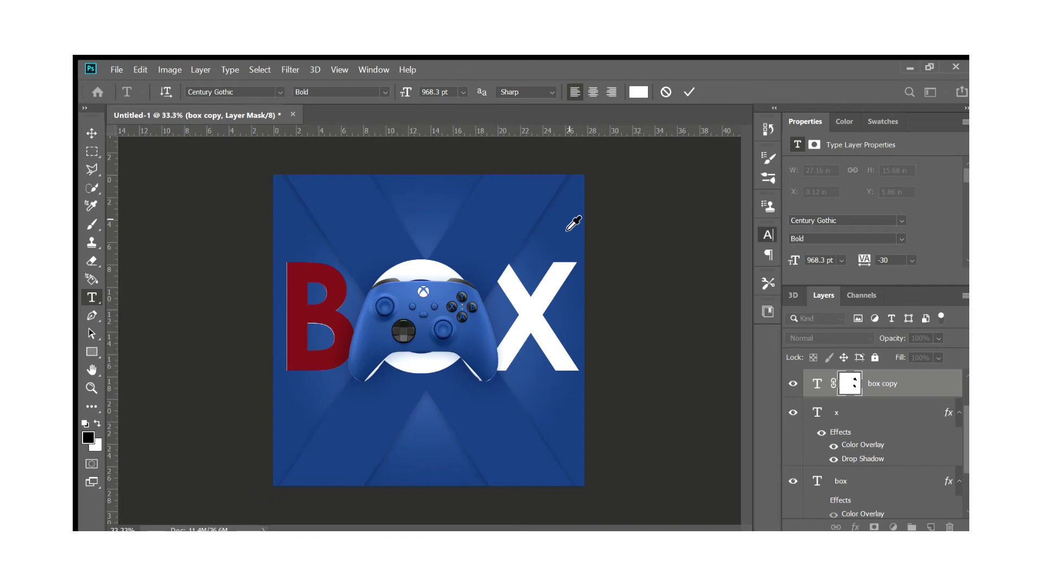
key(Escape)
scroll(957, 416, up, 3)
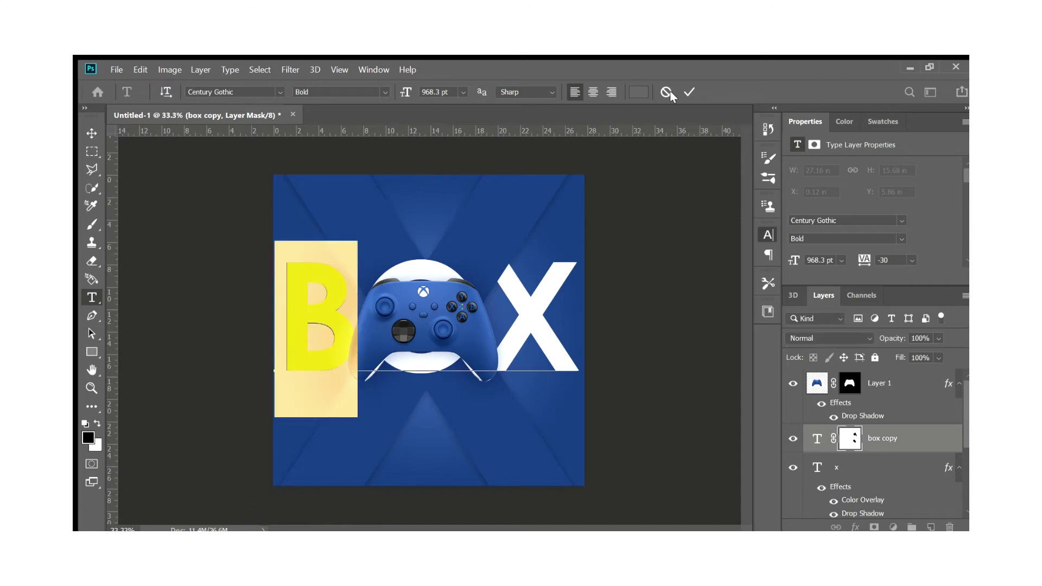
click(689, 92)
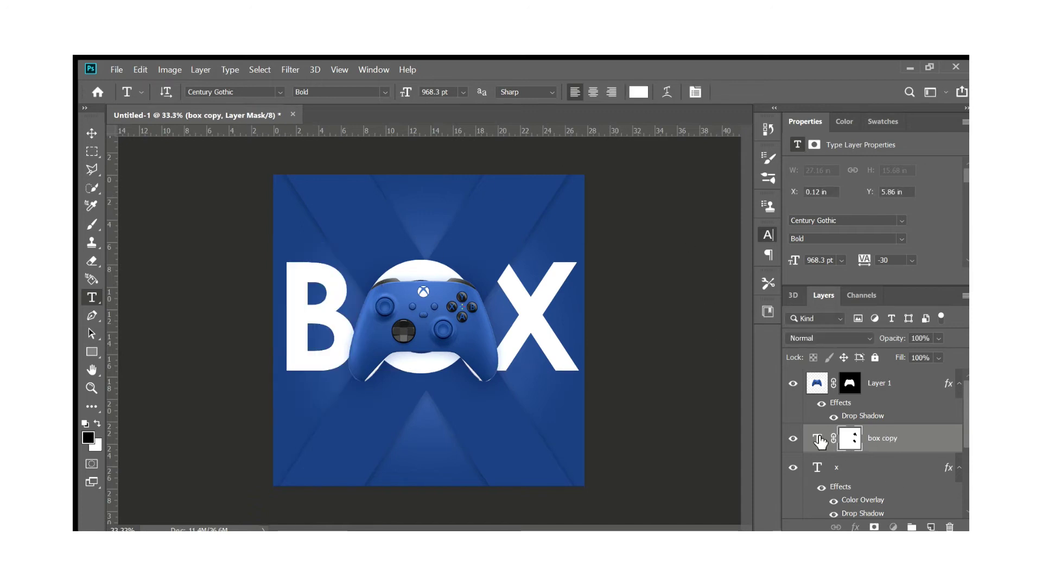
click(817, 439)
key(i)
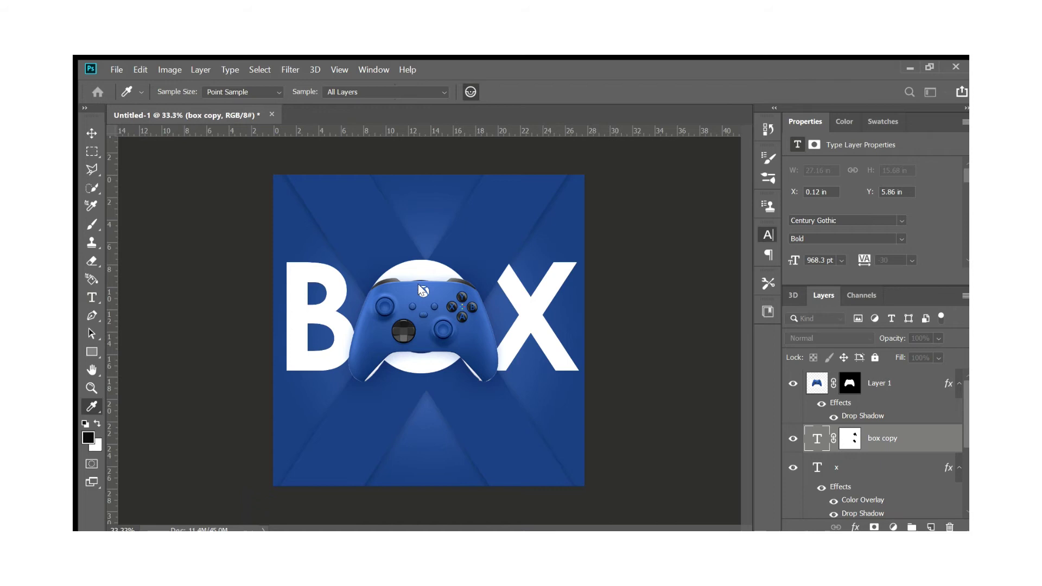
Step: Select the original box text layer and sample the background blue as foreground colour
key(t)
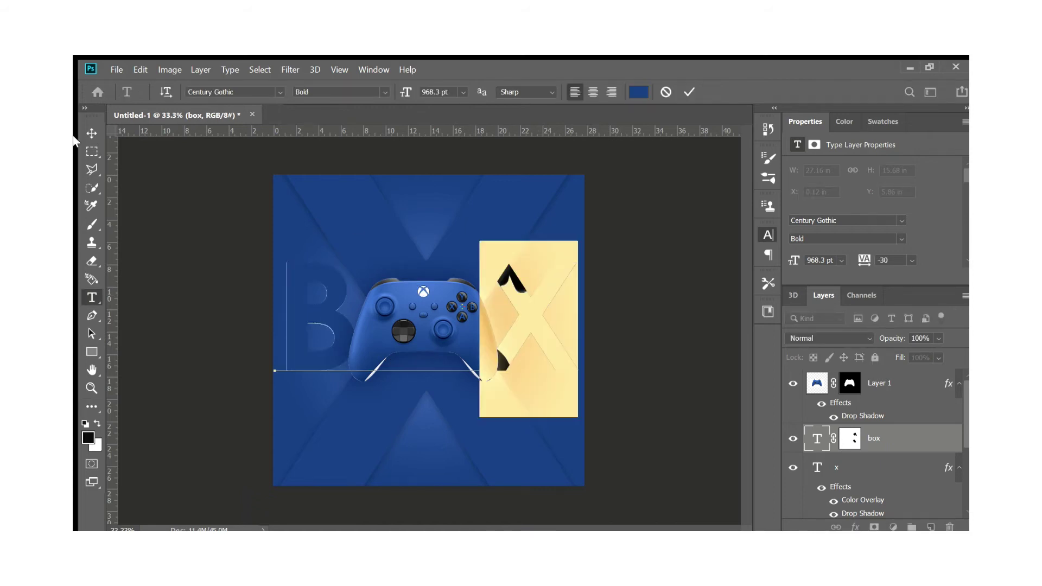
key(v)
click(174, 210)
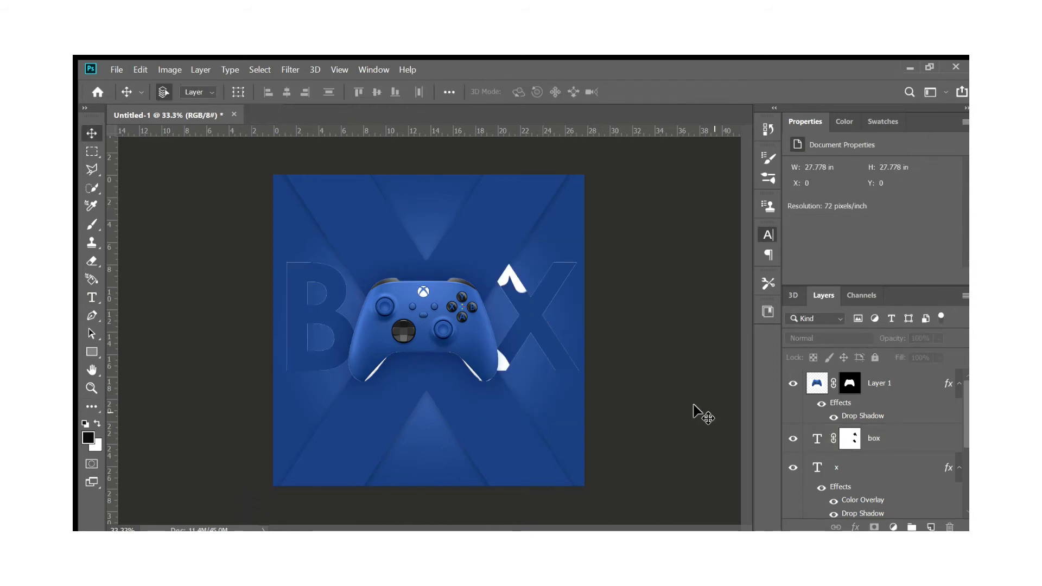
scroll(962, 402, down, 1)
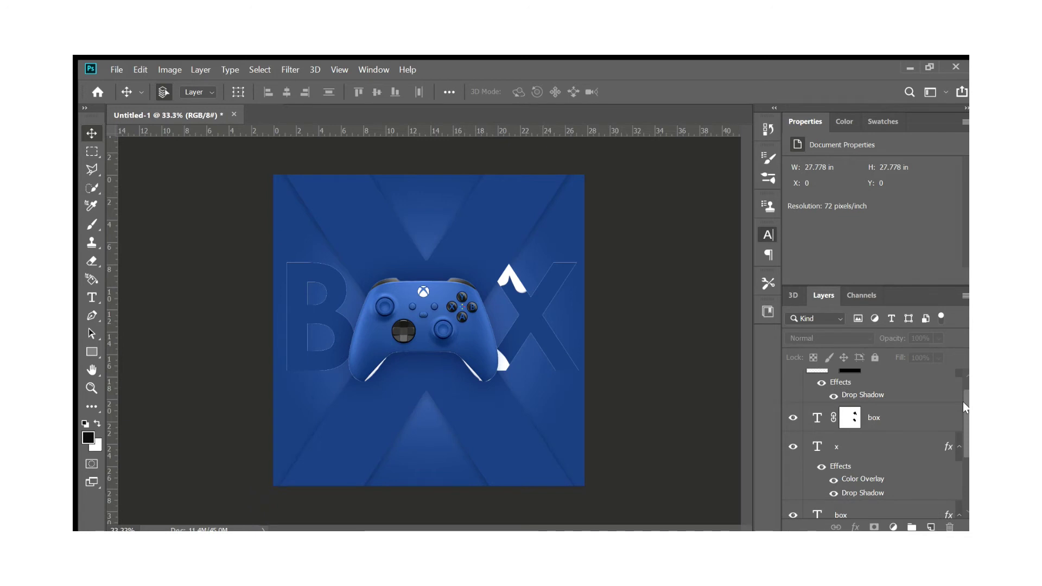
scroll(963, 407, down, 4)
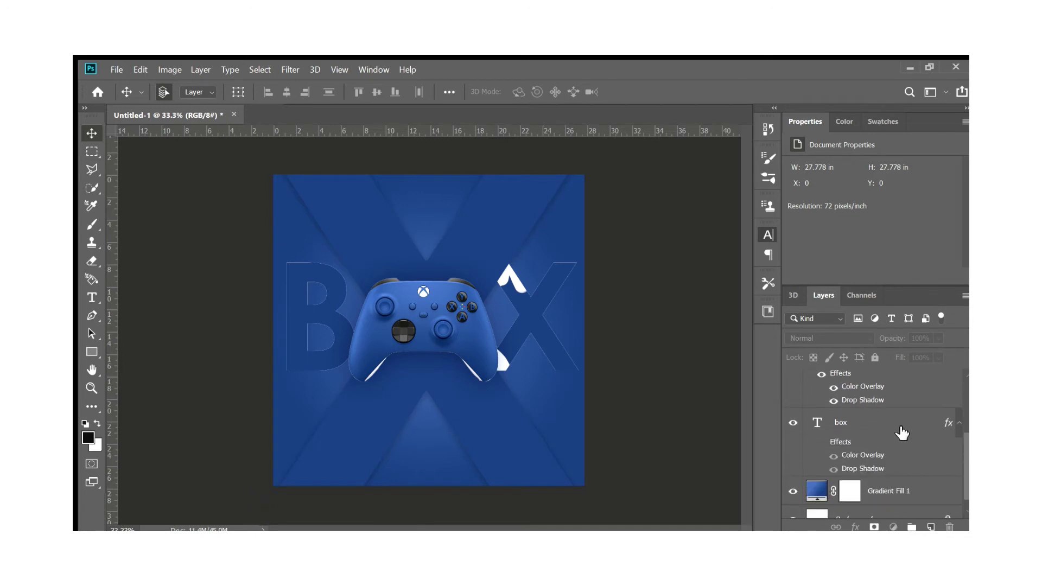
click(902, 427)
key(i)
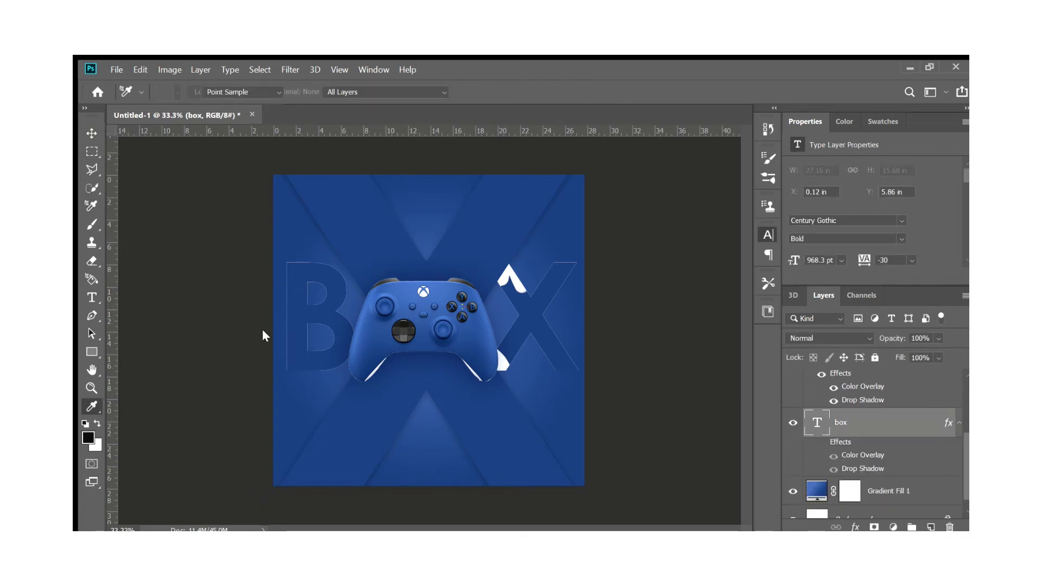
click(389, 363)
key(shift+i)
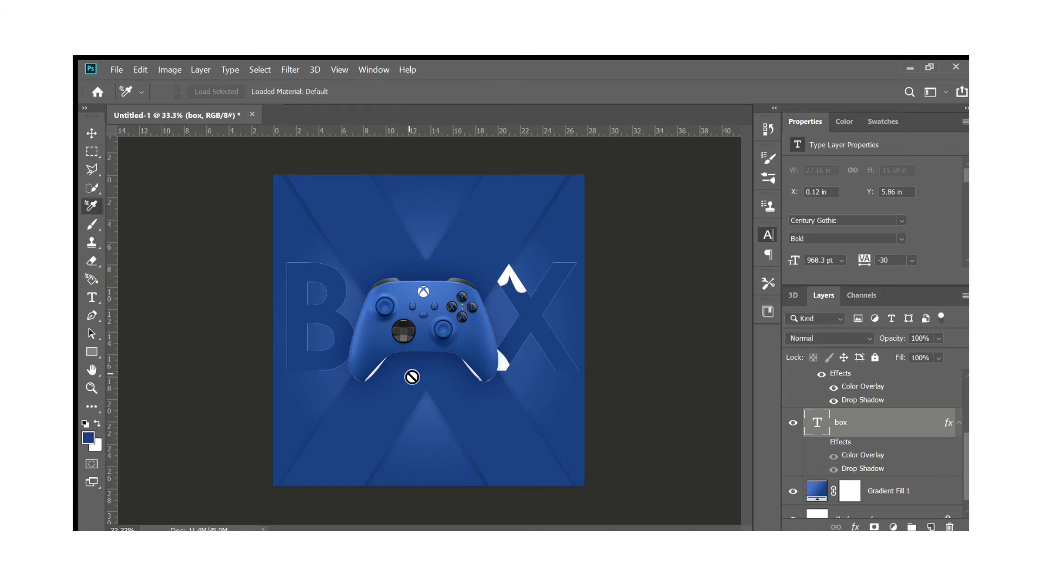
key(v)
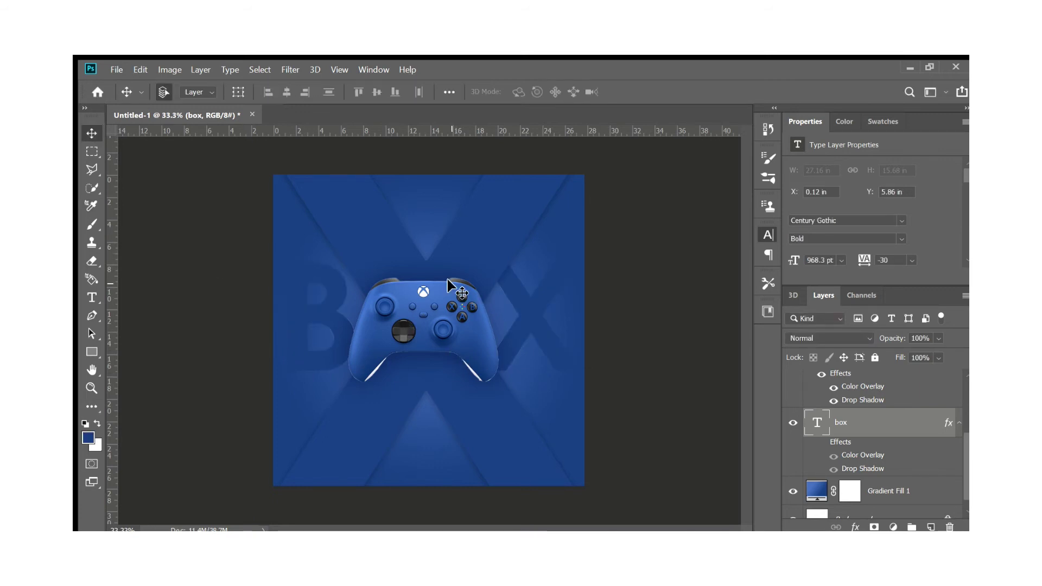
Step: Fill the masked BOX text with the sampled blue, commit it, and paste the Xbox logo
scroll(904, 430, down, 1)
click(904, 435)
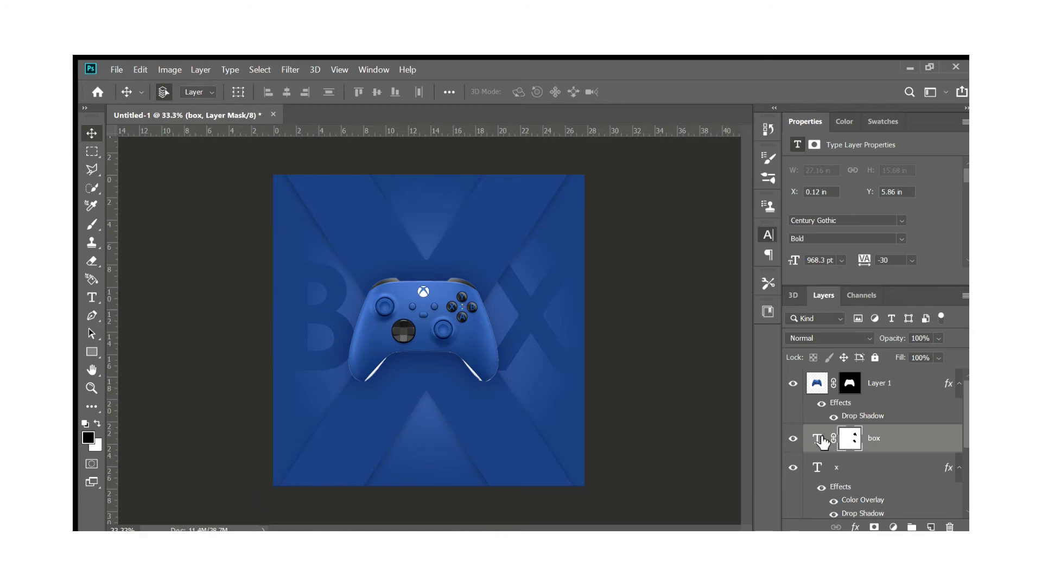
double_click(817, 439)
key(ctrl+h)
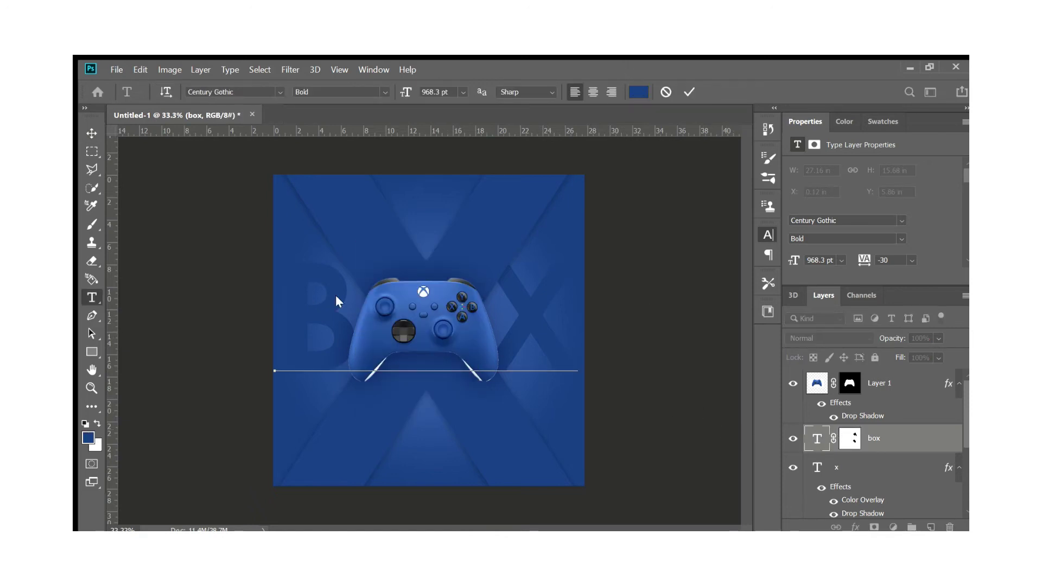
key(ctrl+BackSpace)
click(689, 92)
click(92, 133)
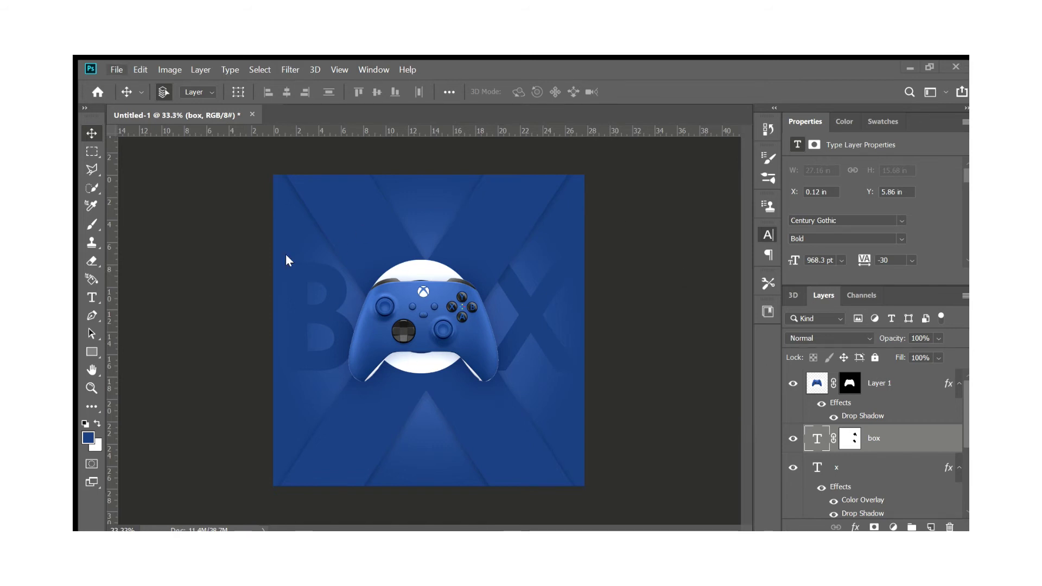
key(ctrl+v)
drag(880, 441, 874, 380)
key(w)
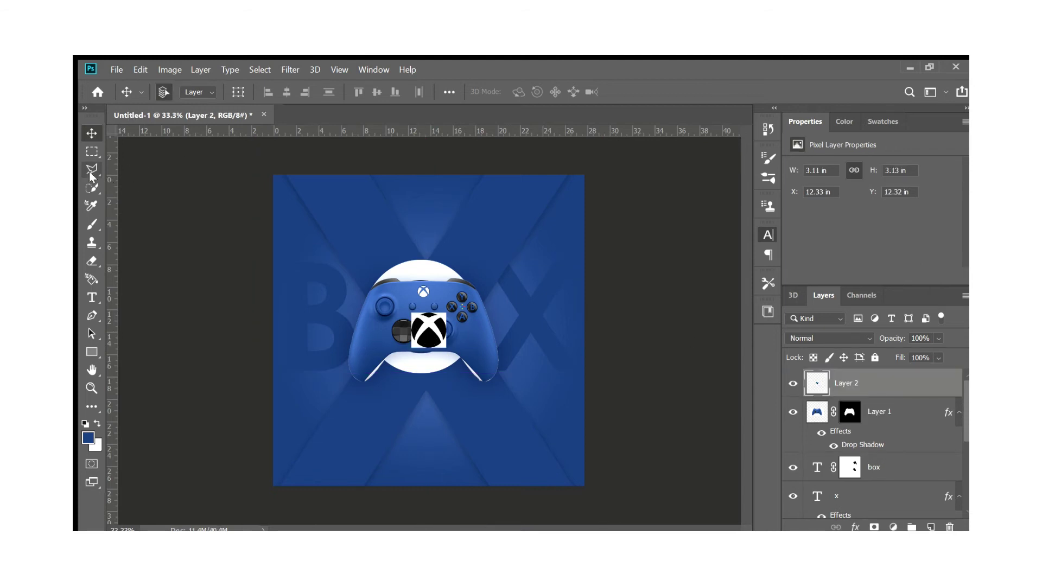
click(345, 93)
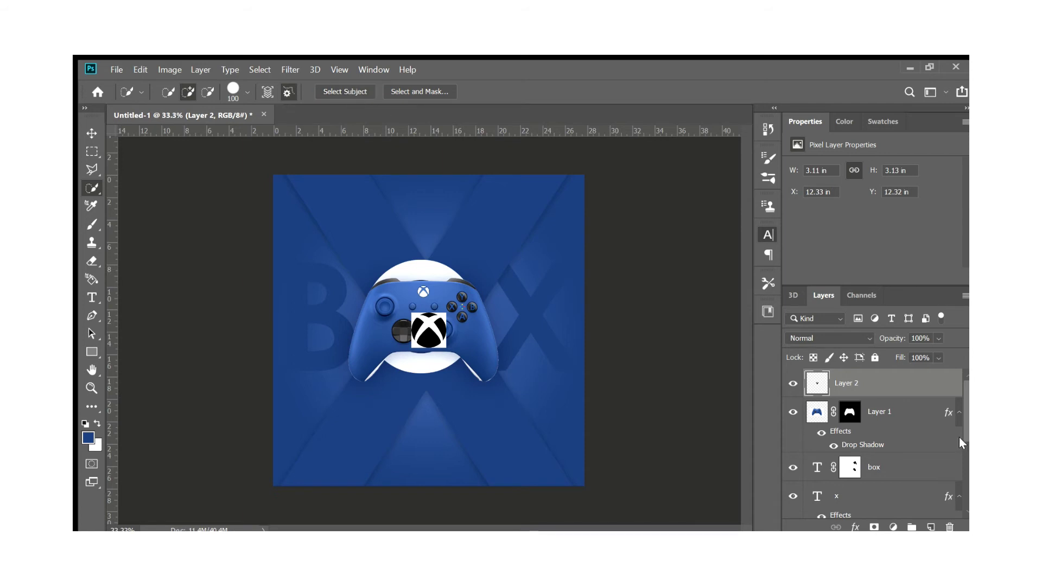
key(ctrl+plus)
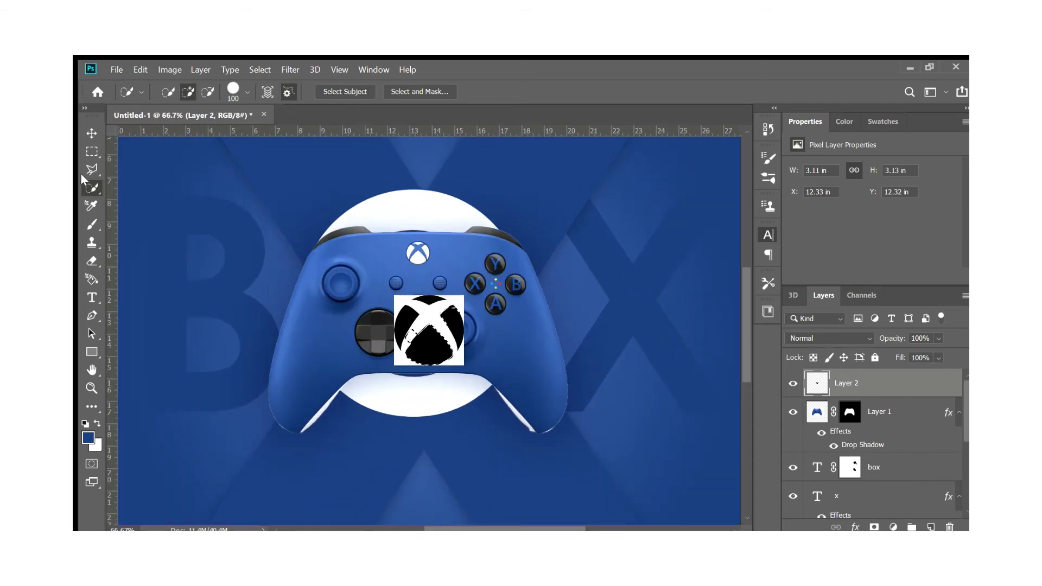
key(v)
key(Delete)
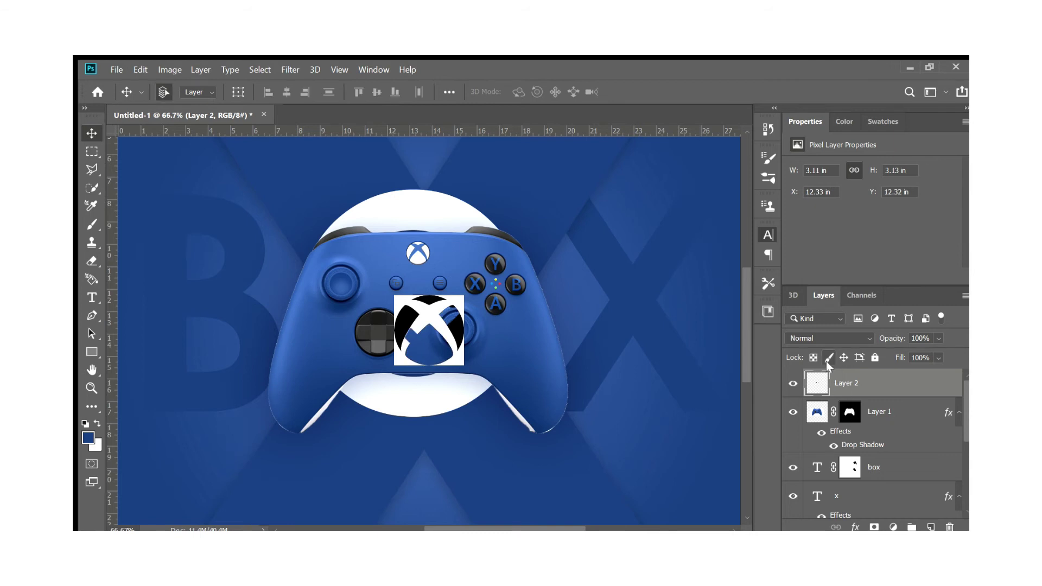
key(Delete)
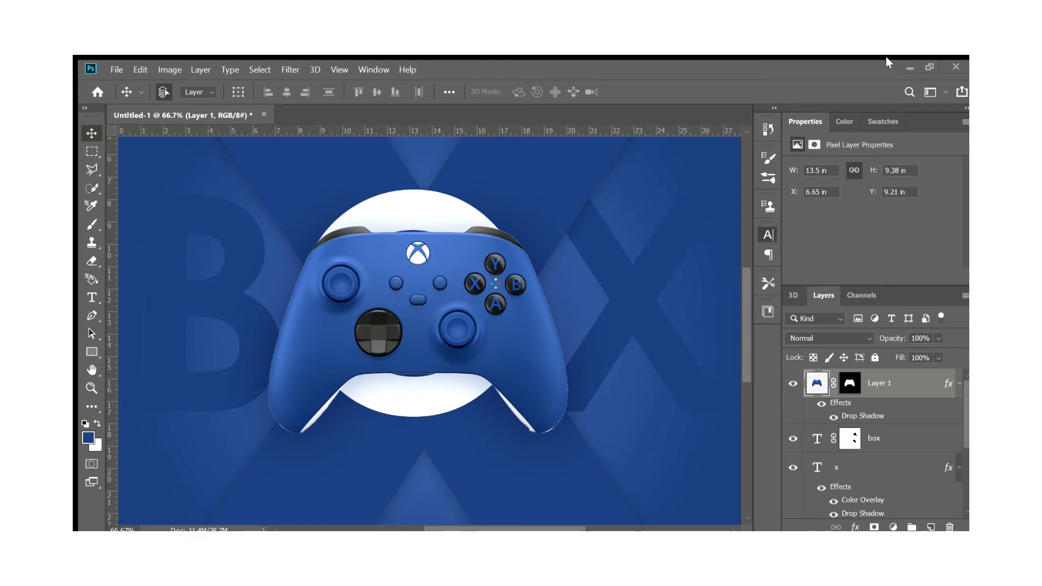
key(ctrl+v)
key(ctrl+z)
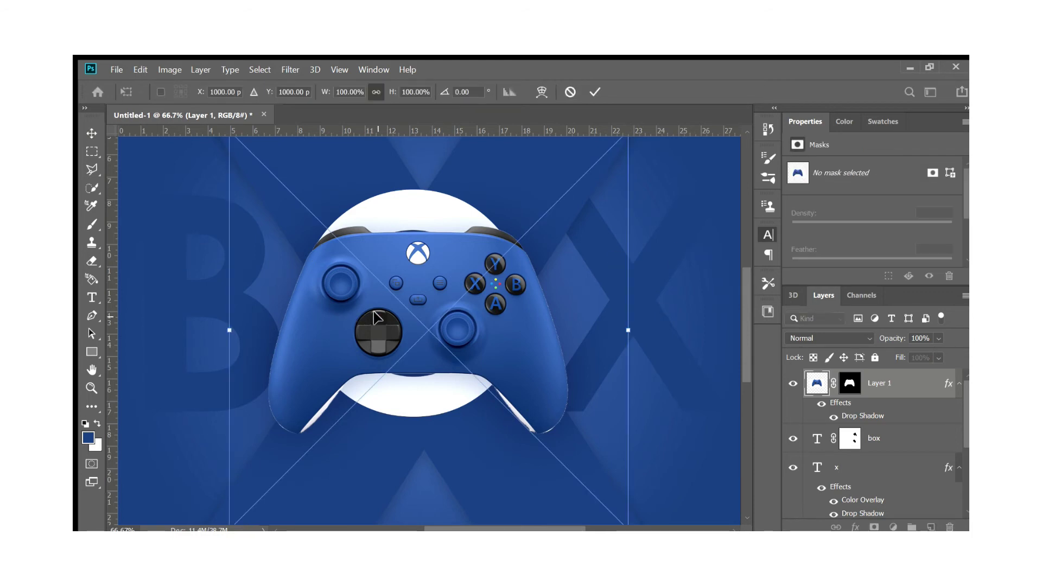
Step: Shrink the Xbox logo into the top-right corner and turn it white with a Color Overlay
key(ctrl+minus)
drag(352, 408, 486, 272)
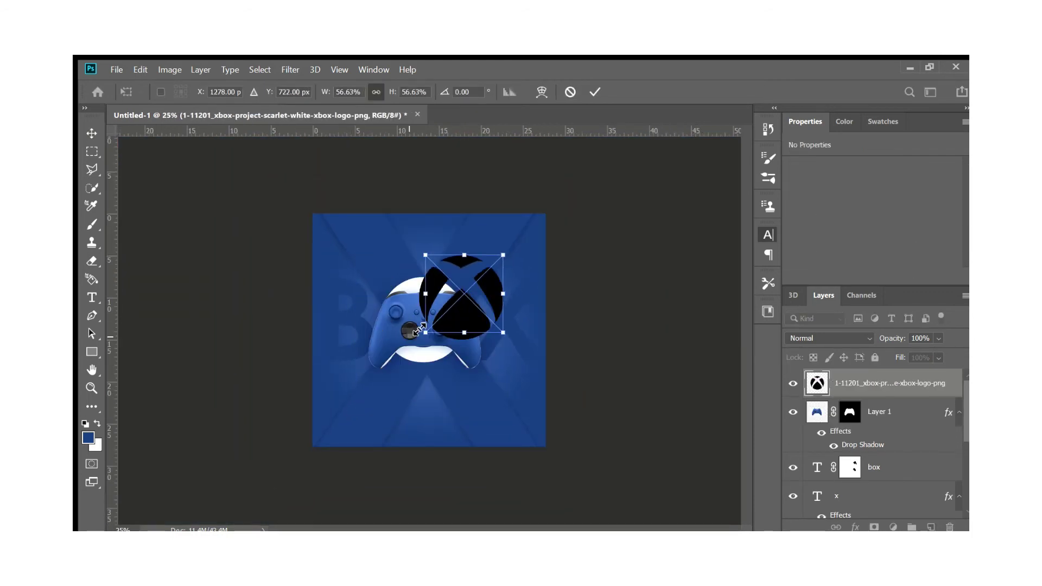
scroll(505, 270, up, 1)
scroll(478, 348, up, 1)
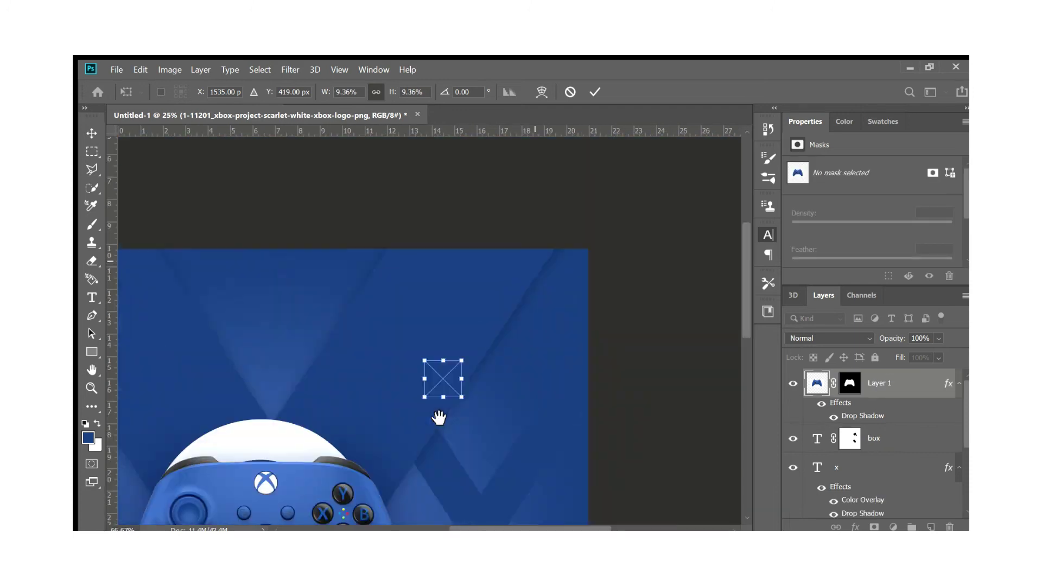
scroll(456, 359, up, 1)
mouse_move(368, 429)
mouse_down()
mouse_move(455, 348)
mouse_move(426, 372)
mouse_up()
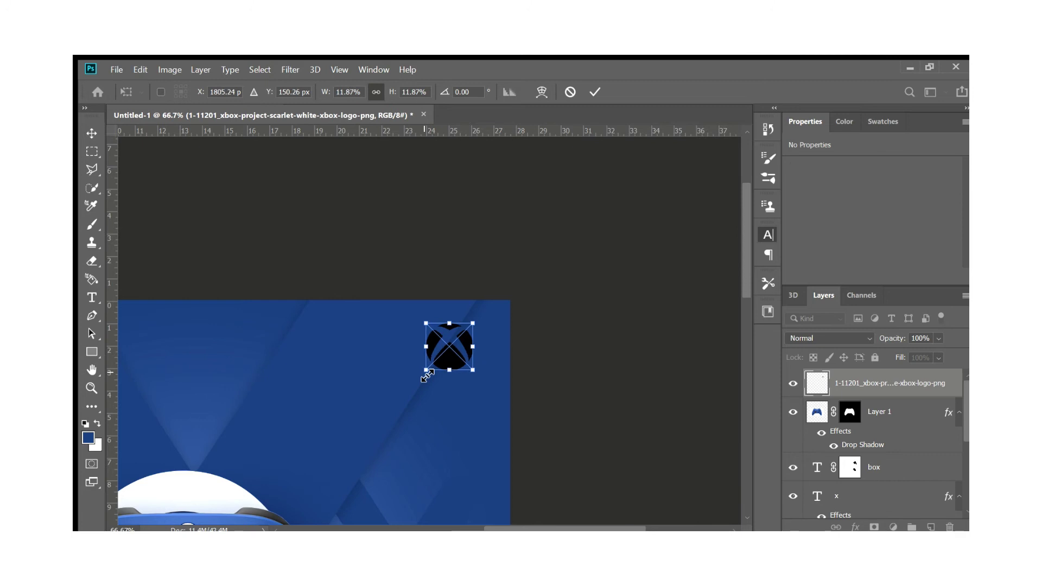
key(Return)
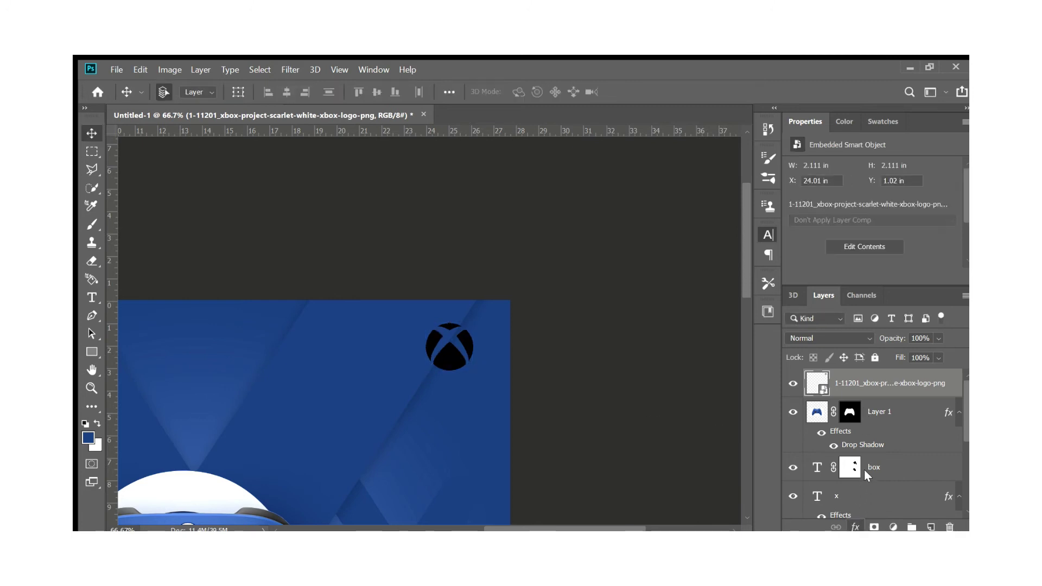
key(i)
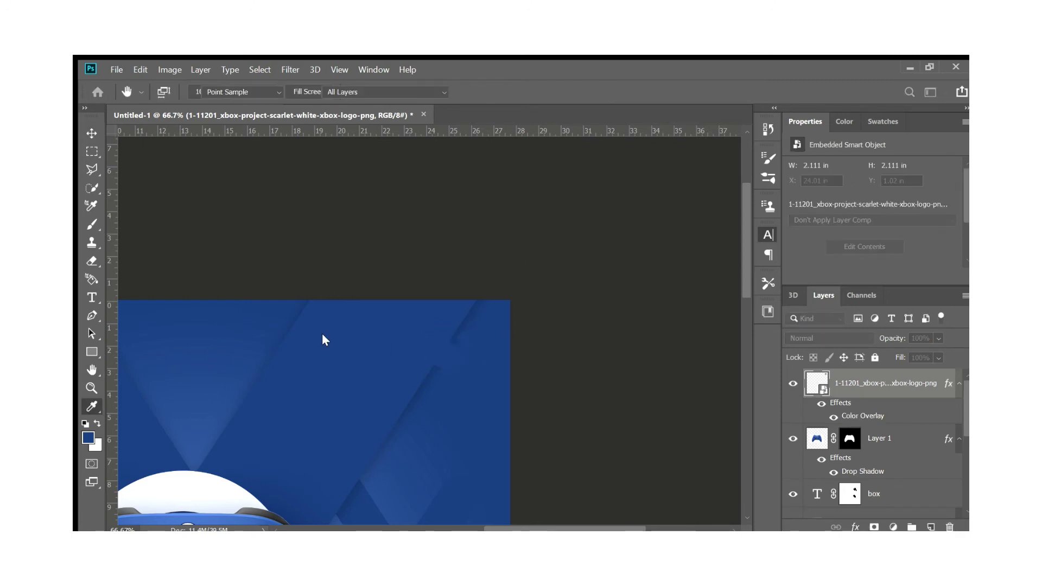
key(v)
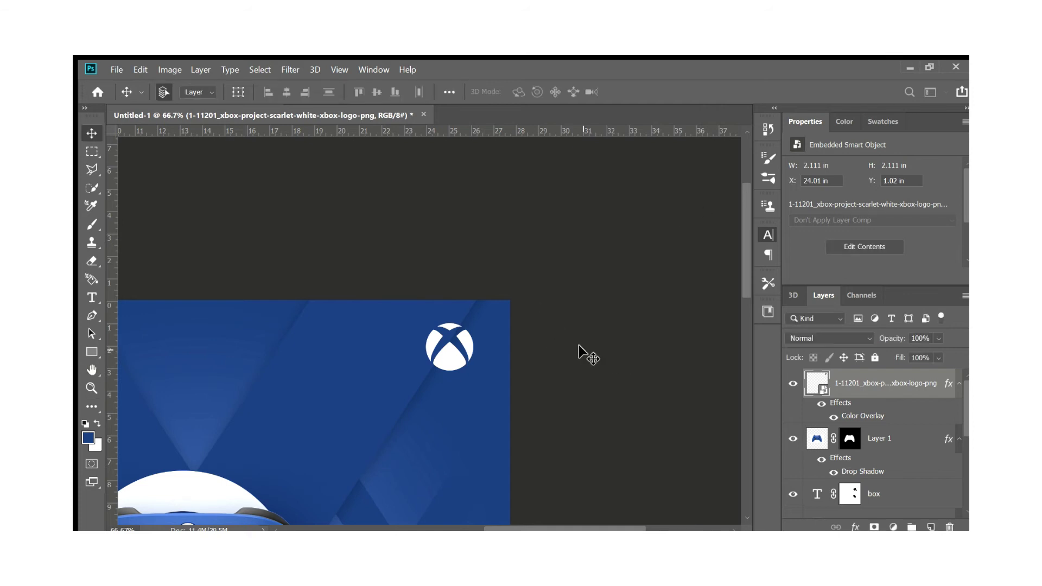
key(ctrl+0)
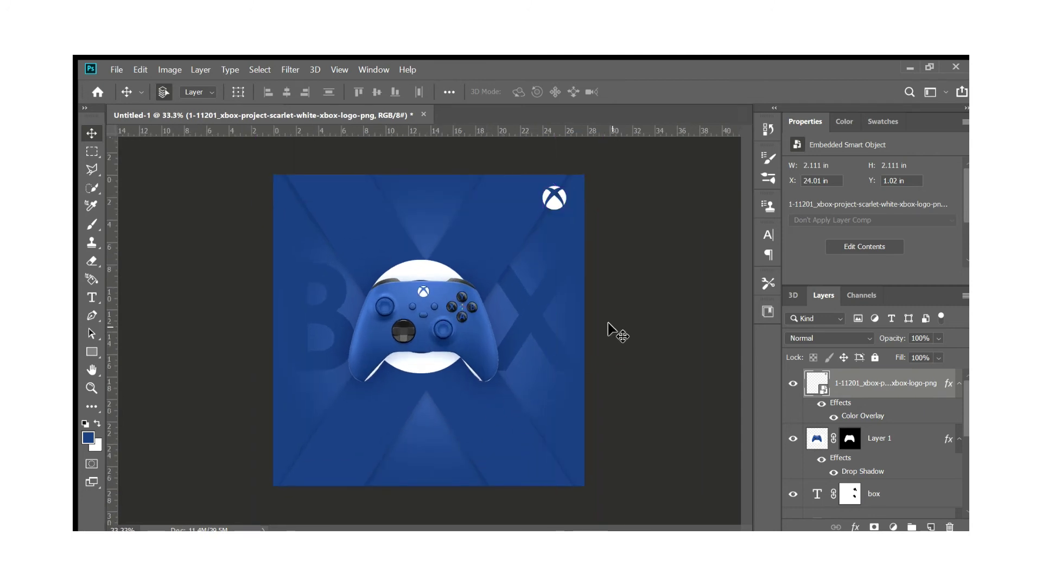
Step: Commit the pending text edit and lock the big X layer
key(ctrl+plus)
drag(470, 417, 468, 325)
key(t)
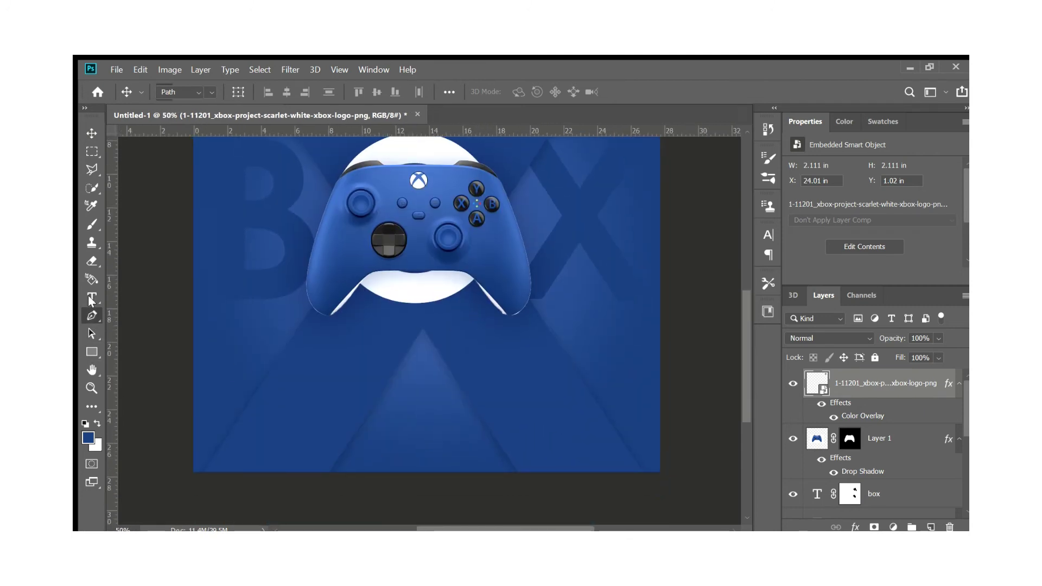
click(311, 408)
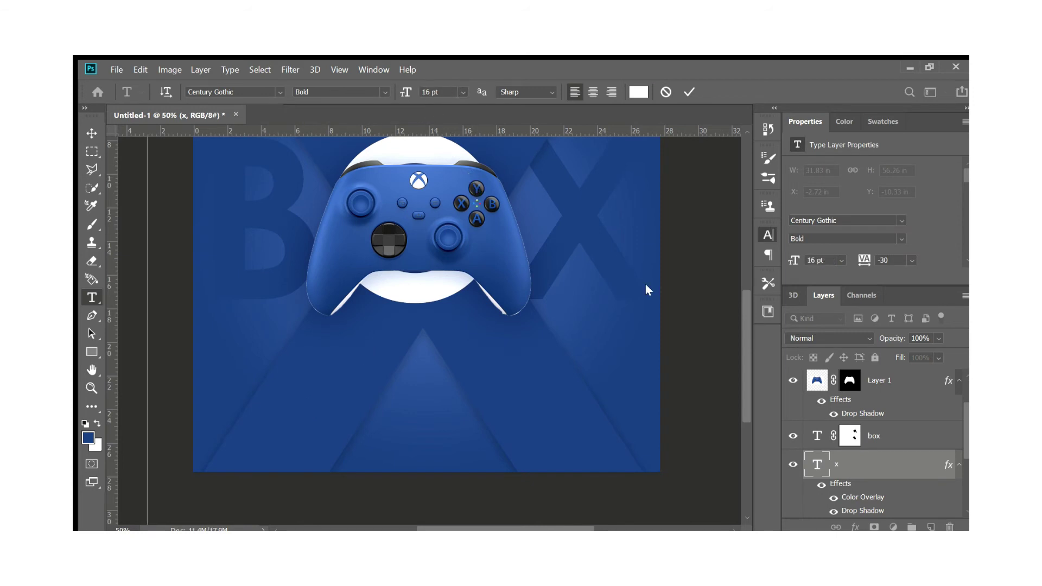
click(690, 91)
click(793, 464)
click(874, 357)
click(793, 465)
Step: Add a new empty layer and start typing the caption 'WIRELESS CONT' below the controller
click(931, 527)
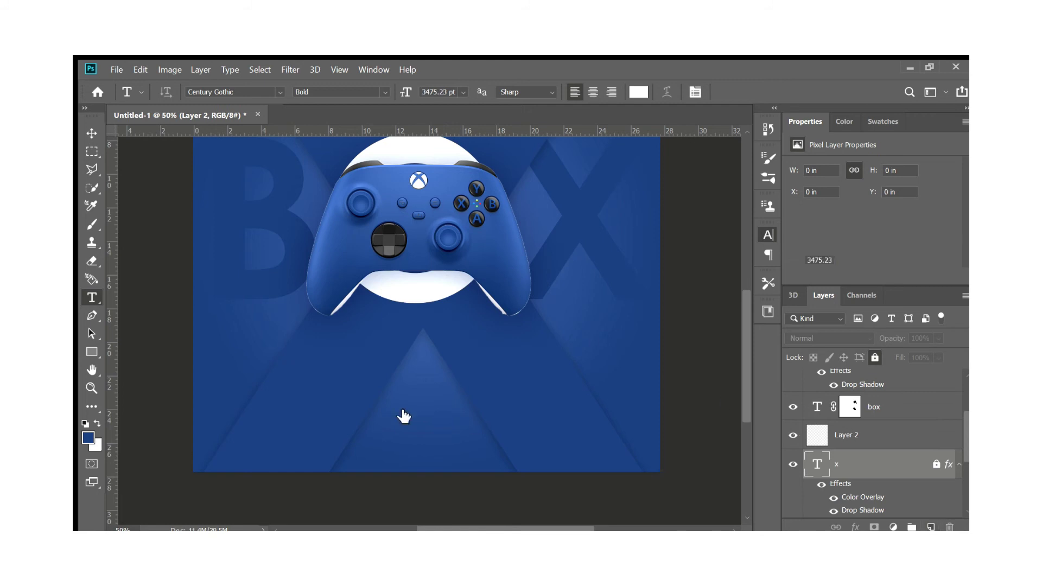
click(800, 467)
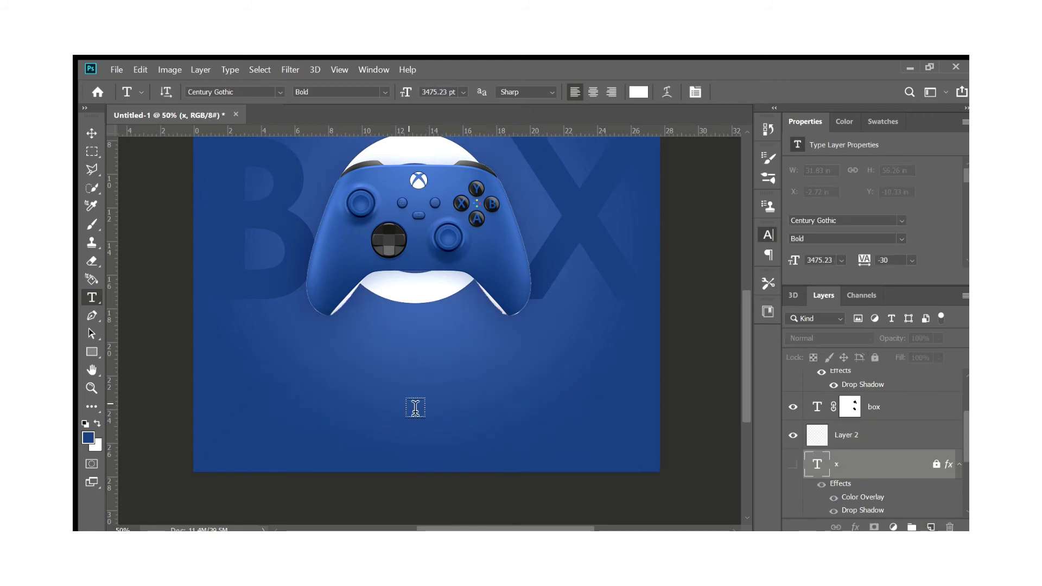
click(413, 404)
text(WIRELESS CONT)
Step: Complete the caption as 'WIRELESS CONTROLER' and try different font weights on it
key(BackSpace)
text(ROLER)
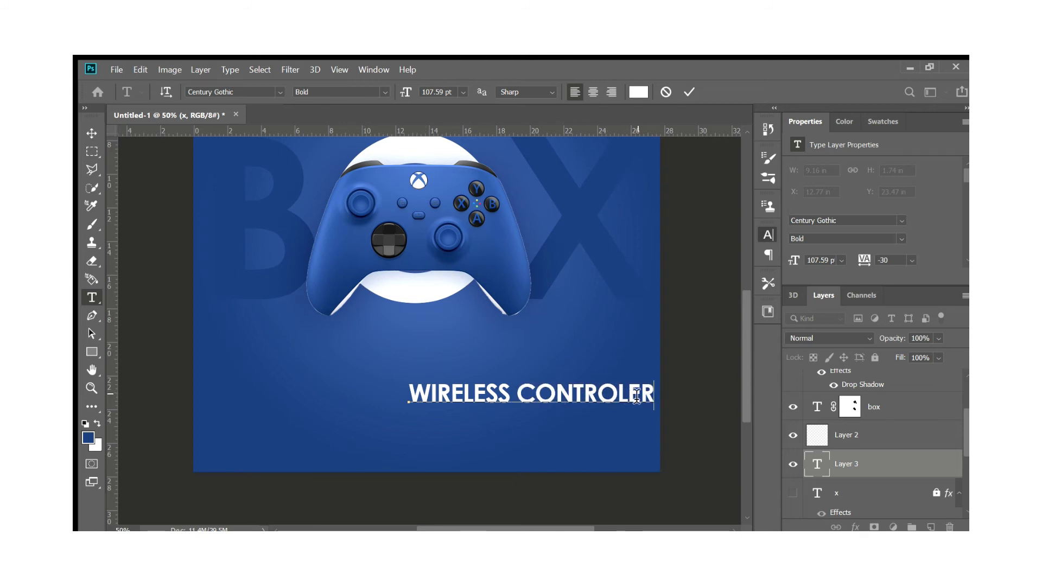
drag(410, 395, 654, 396)
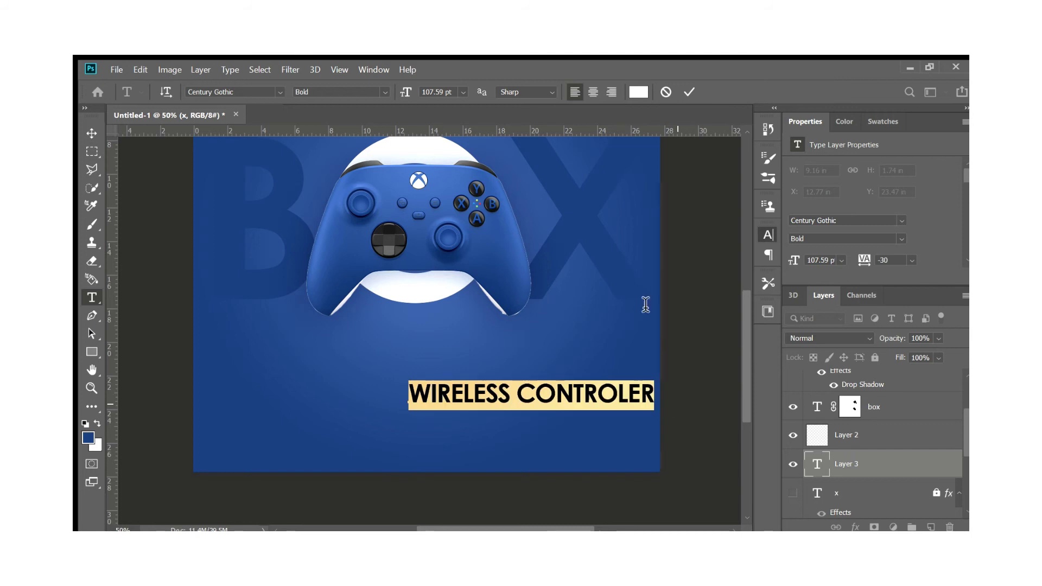
key(Up)
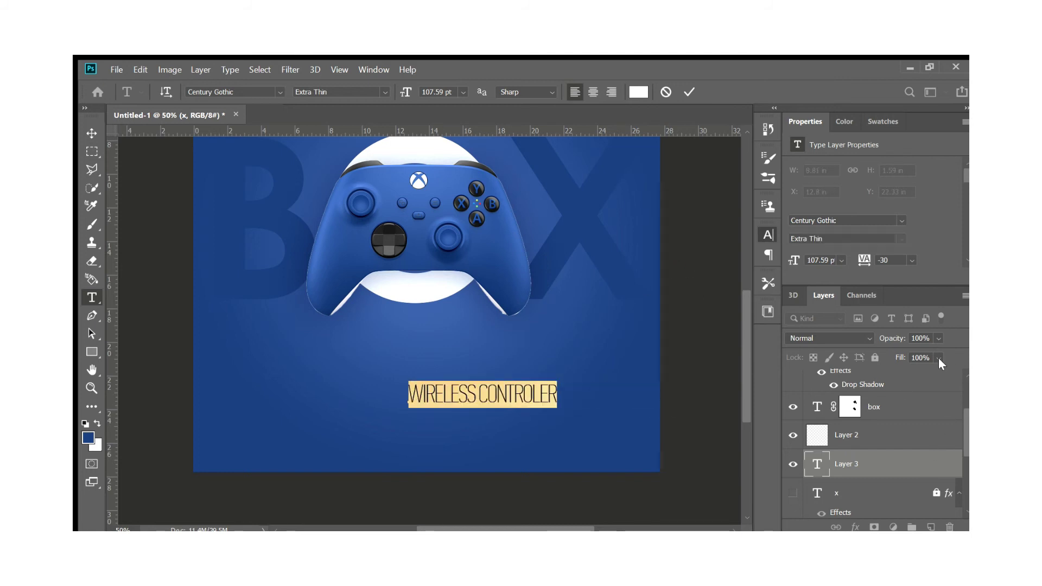
key(Down)
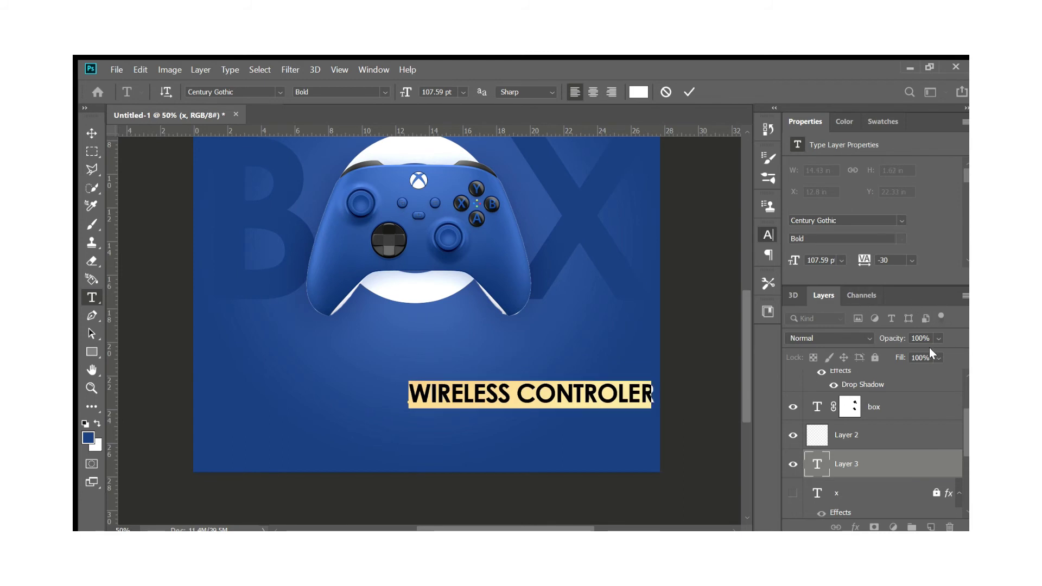
key(Down)
key(Down)
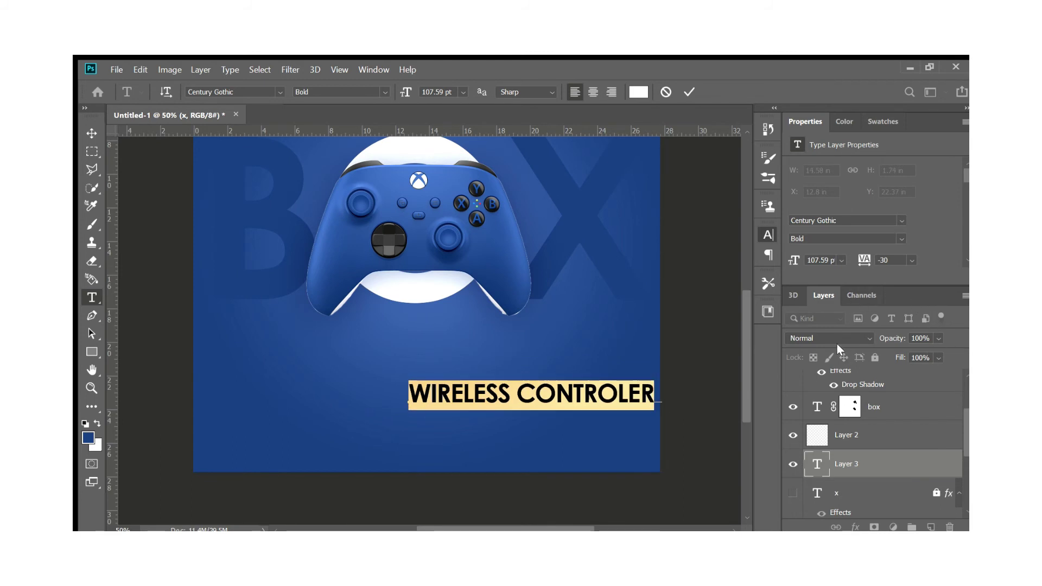
click(838, 343)
scroll(844, 338, down, 3)
scroll(869, 331, up, 3)
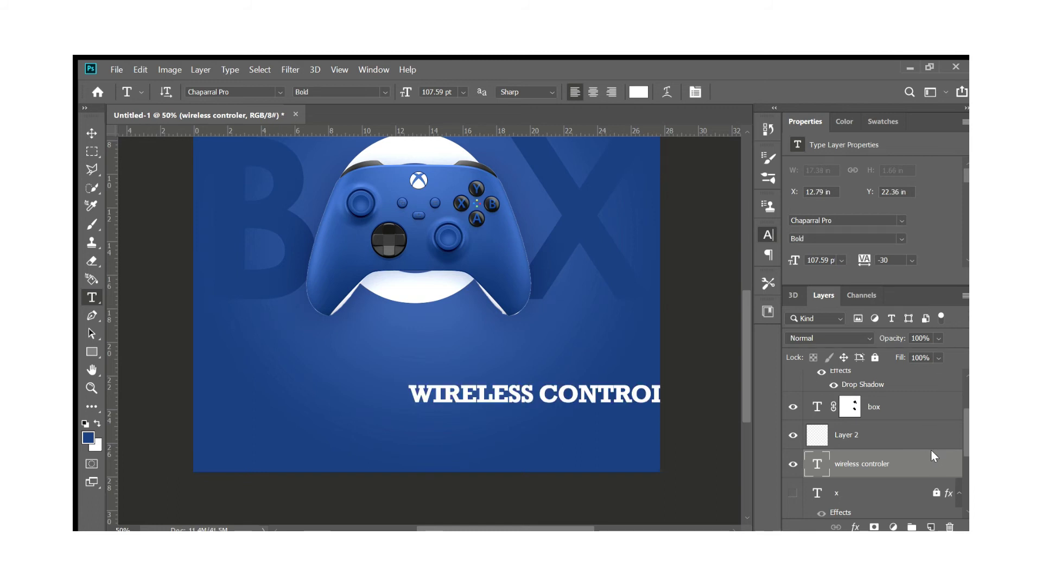
Step: Set the caption to Metropolis Black with tracking 210 and move it below the controller
key(Down)
key(Down)
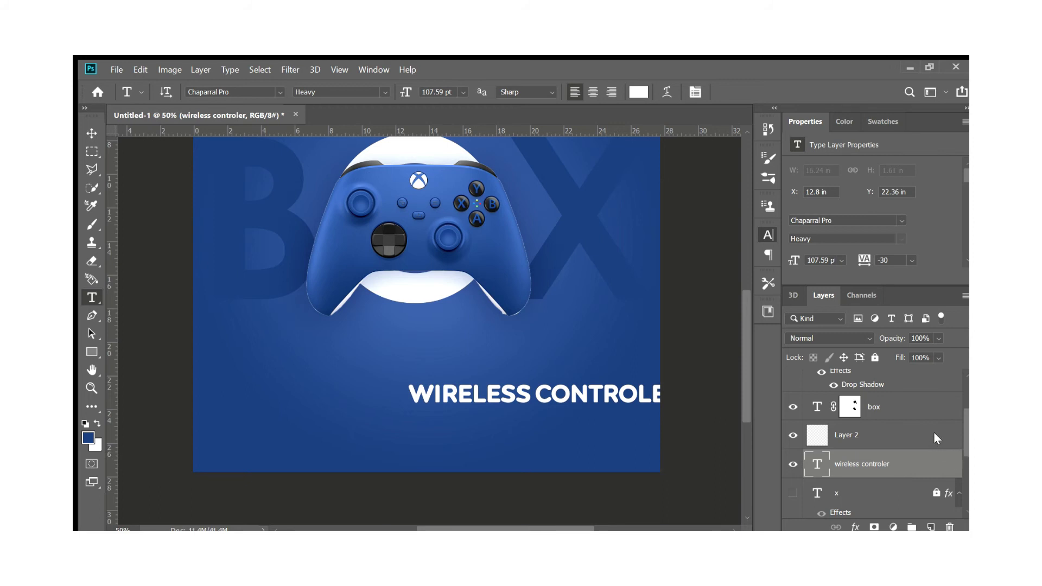
key(Down)
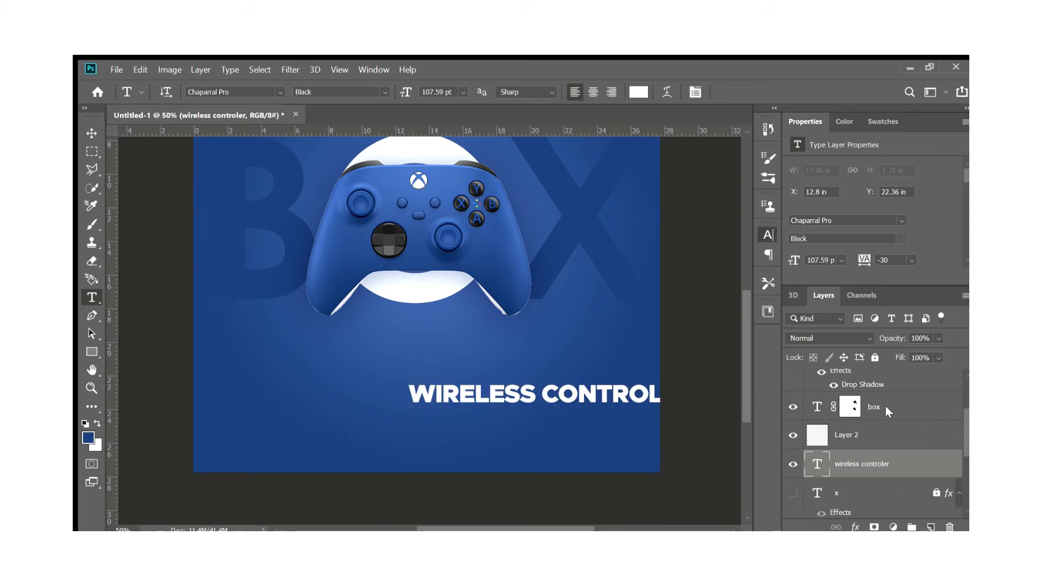
text(210)
key(Return)
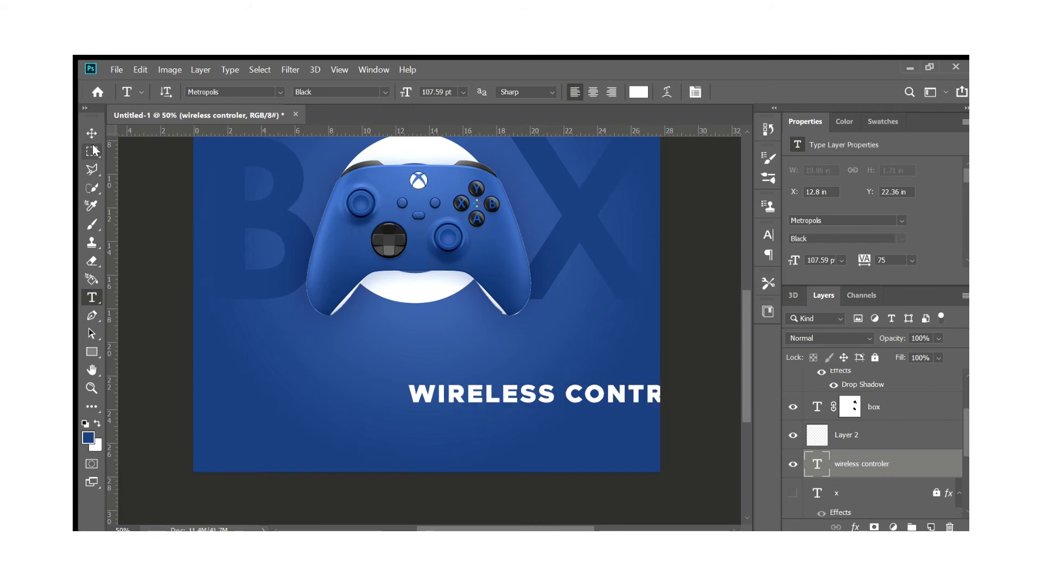
key(v)
drag(500, 399, 362, 414)
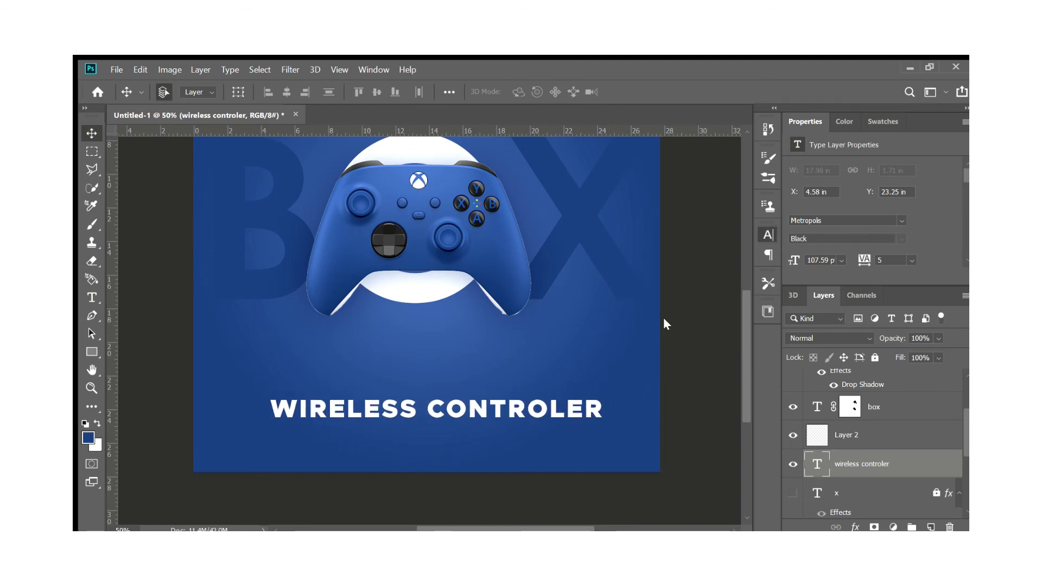
Step: Reduce the caption tracking to 5 and centre it horizontally on the poster
text(5)
key(ctrl+a)
click(292, 91)
key(ctrl+d)
Step: Show the X background pattern again and make the box layer active
click(794, 492)
scroll(535, 344, down, 2)
scroll(652, 396, up, 1)
scroll(503, 491, down, 2)
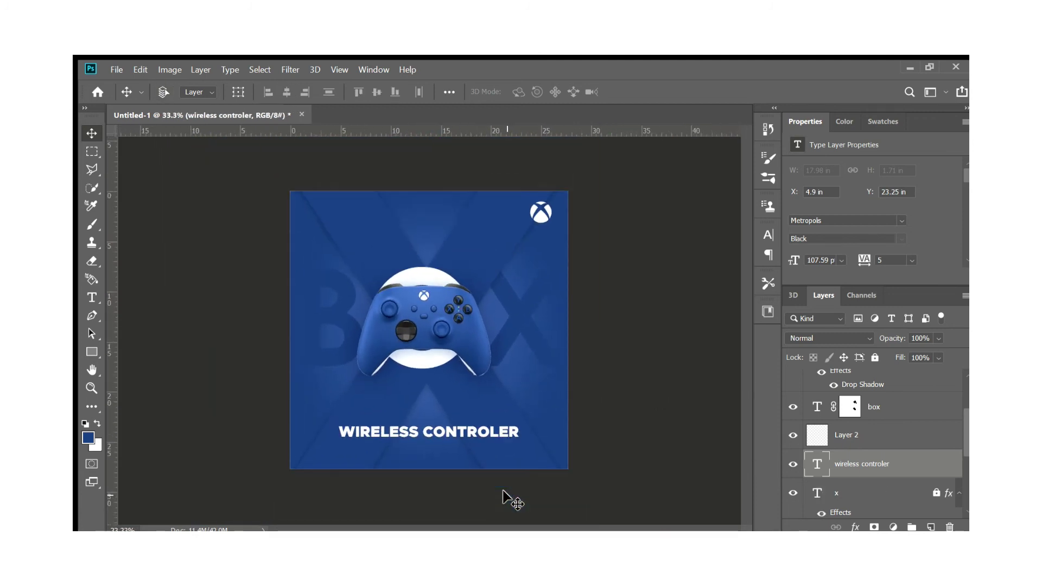
scroll(503, 491, down, 1)
scroll(503, 492, up, 2)
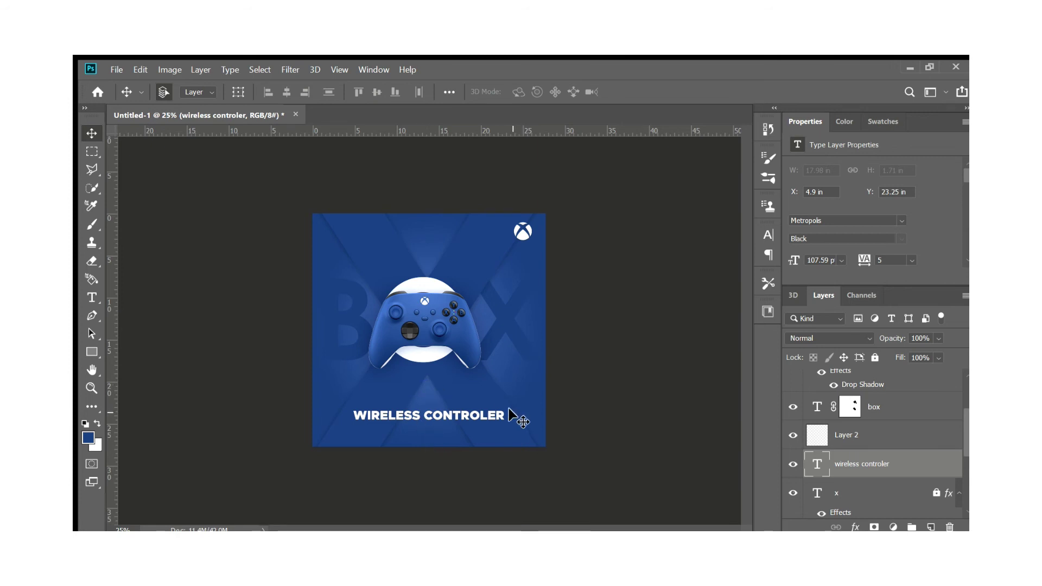
click(427, 356)
Step: Paint black over the white circle's centre on the box mask with a 600 px, 100%-flow brush
key(ctrl+plus)
key(ctrl+plus)
key(ctrl+plus)
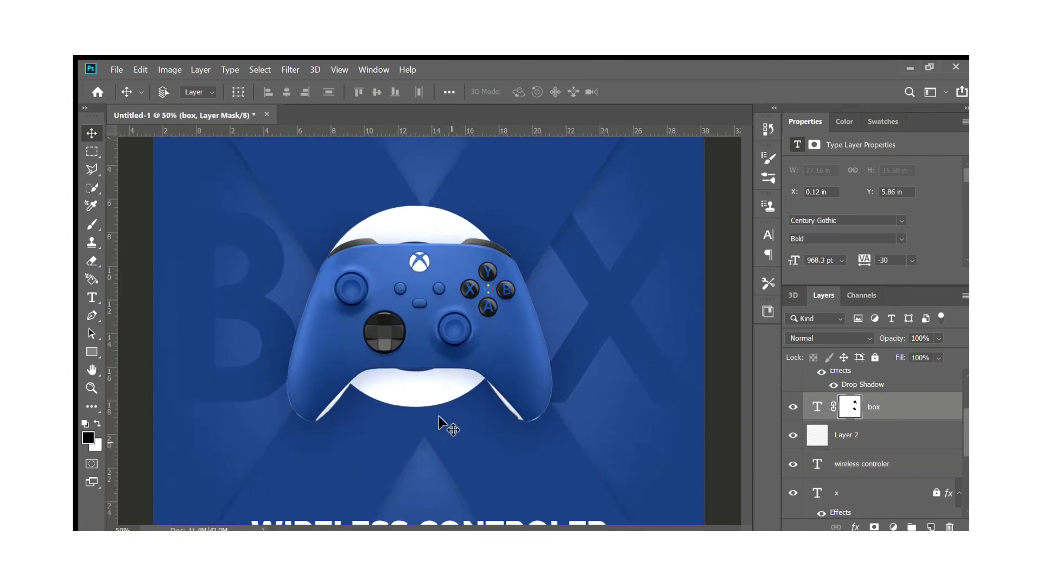
key(b)
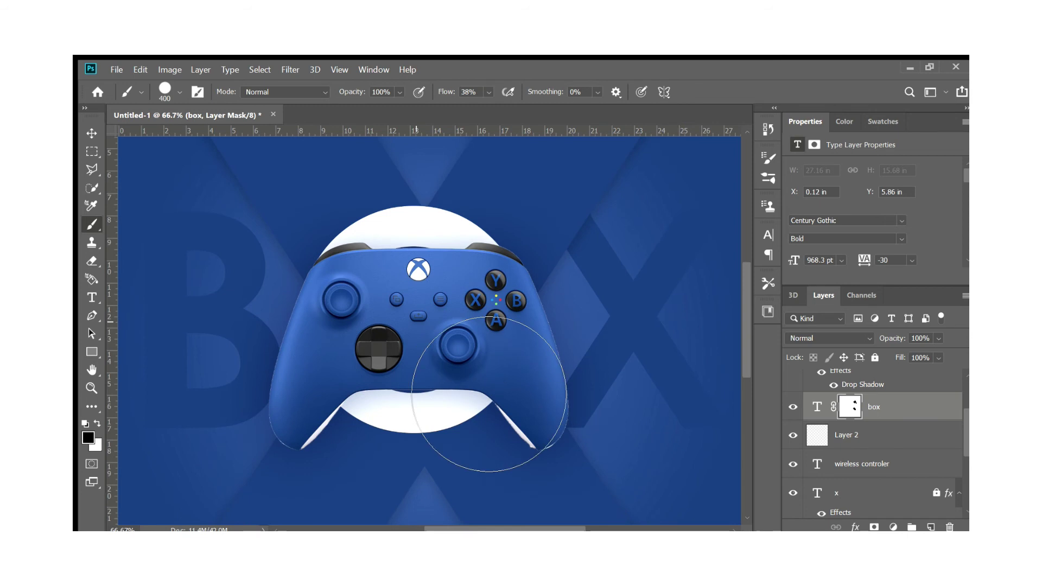
key(bracketleft)
key(shift+0)
click(416, 321)
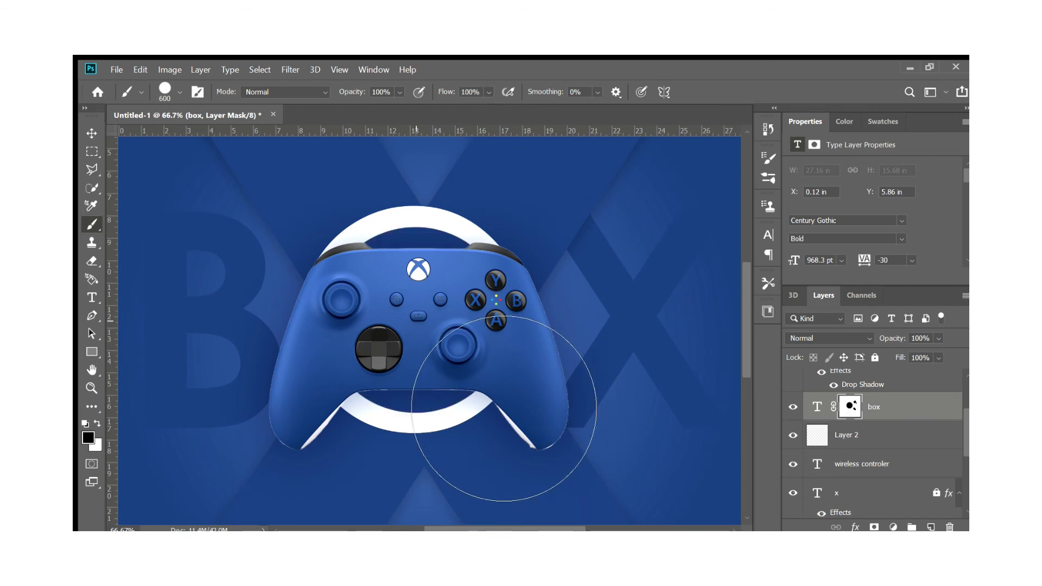
click(92, 133)
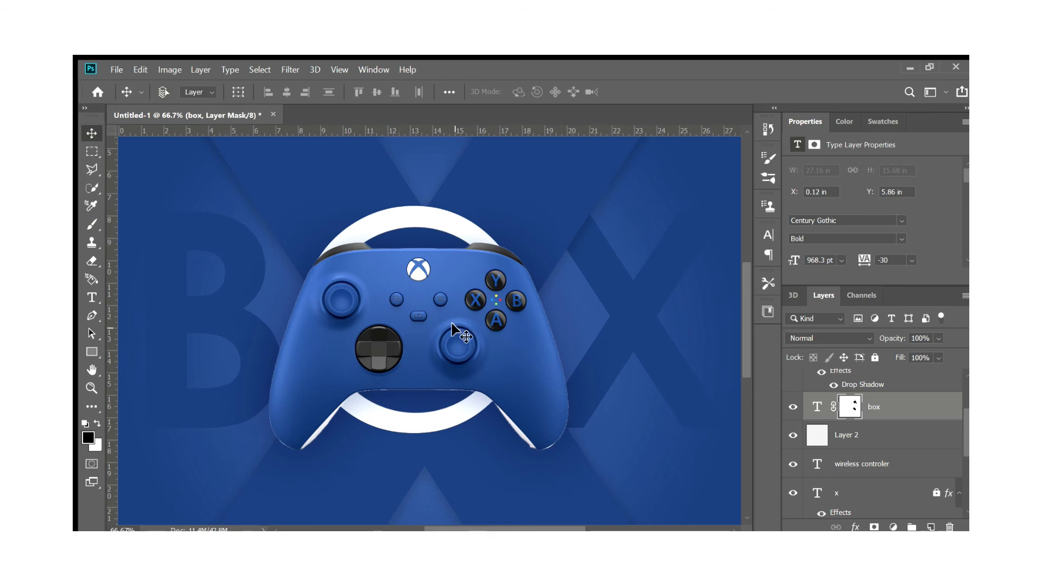
Step: Undo and redo the mask painting, then zoom out to view the whole poster
key(ctrl+z)
key(b)
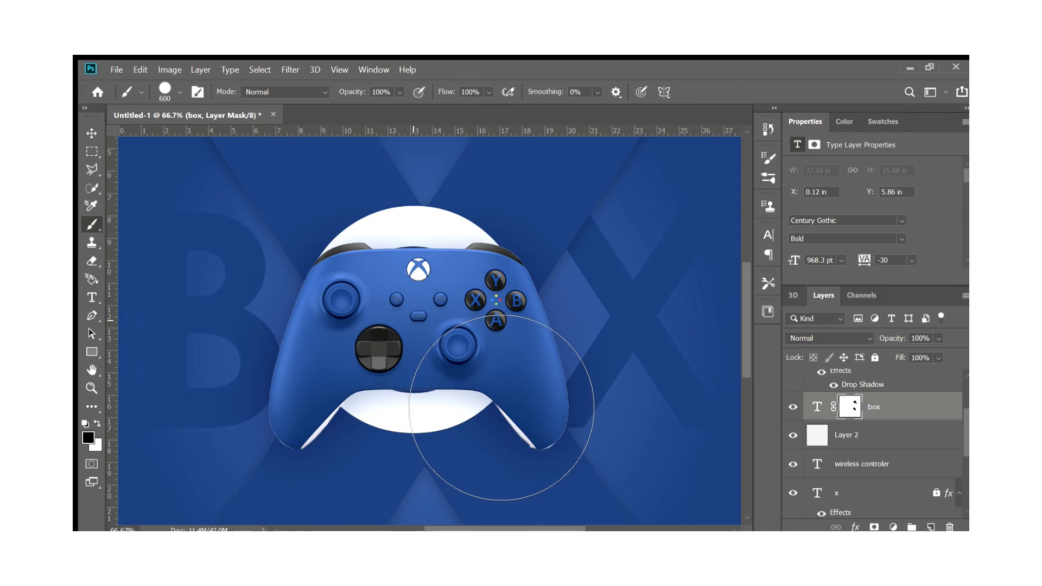
key(ctrl+shift+z)
click(91, 133)
key(ctrl+minus)
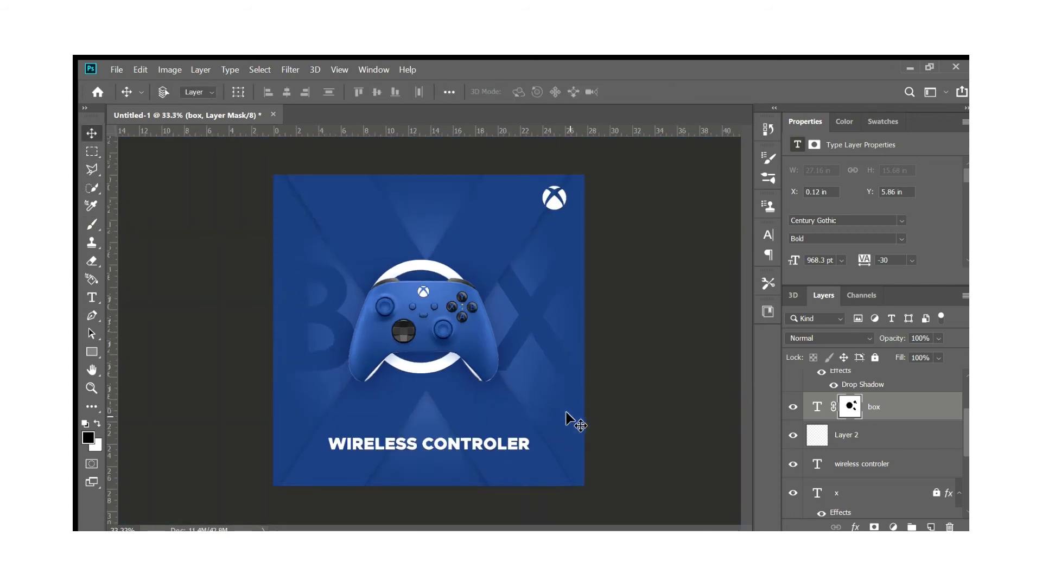
key(ctrl+minus)
key(ctrl+minus)
key(ctrl+plus)
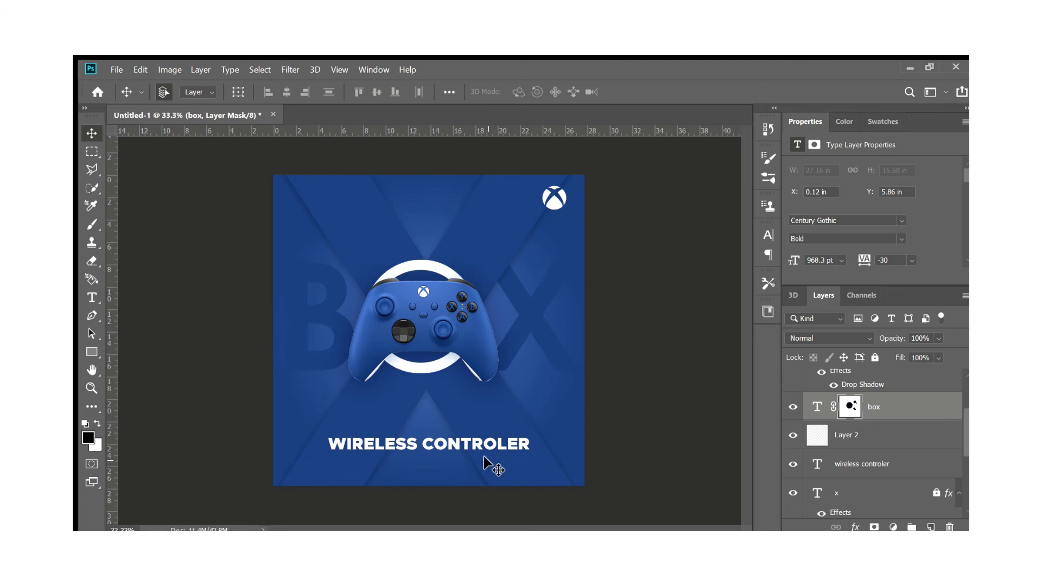
Step: Move the WIRELESS CONTROLER caption lower and centre it horizontally on the canvas
mouse_move(461, 444)
mouse_down()
mouse_move(464, 466)
mouse_move(418, 458)
mouse_up()
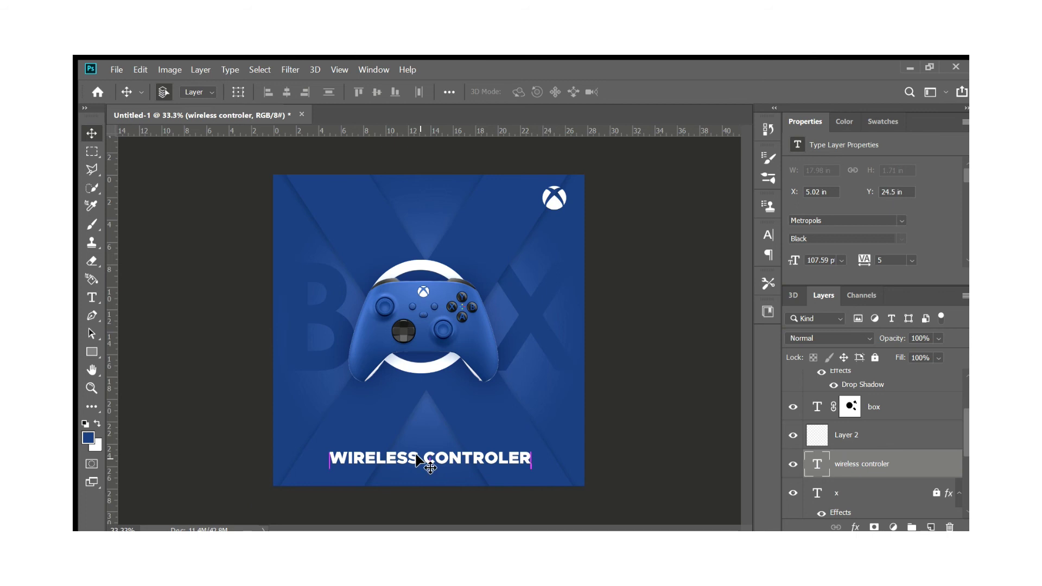
key(ctrl+a)
click(285, 91)
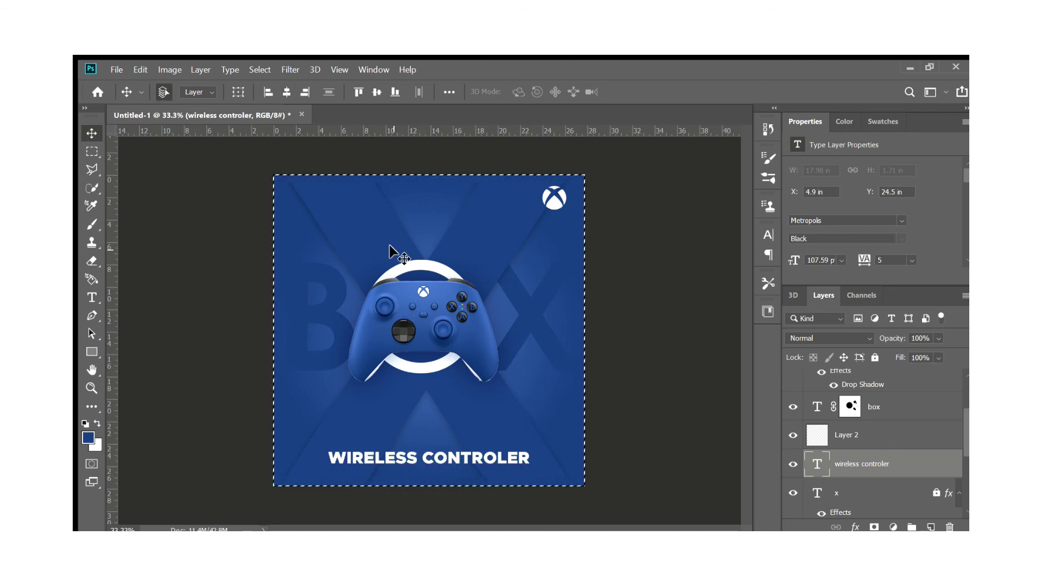
key(ctrl+d)
Step: Try different fonts for the caption text, settling on AntigoniBd Bold
key(t)
drag(331, 465, 517, 462)
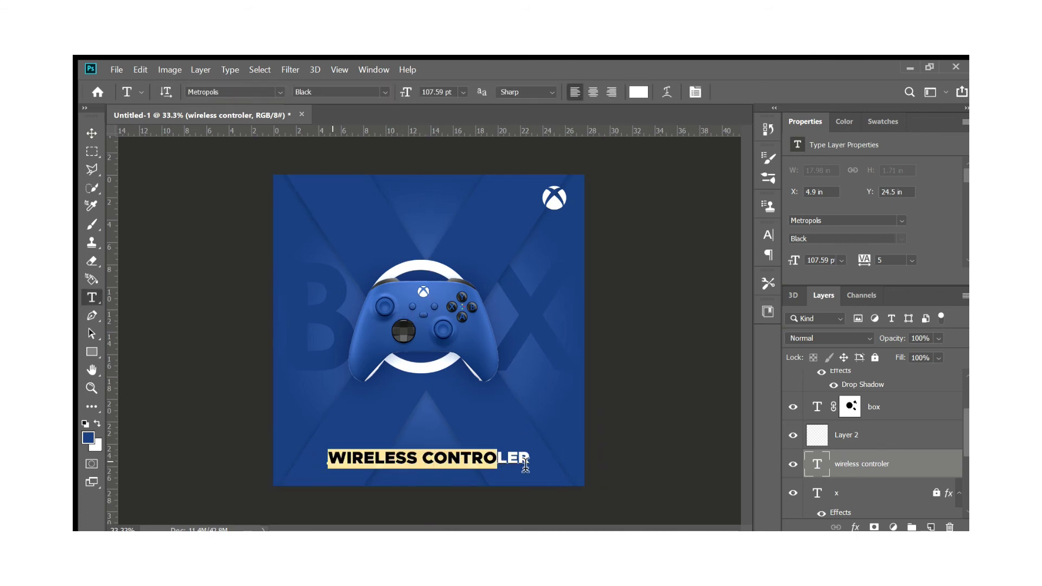
drag(329, 465, 538, 464)
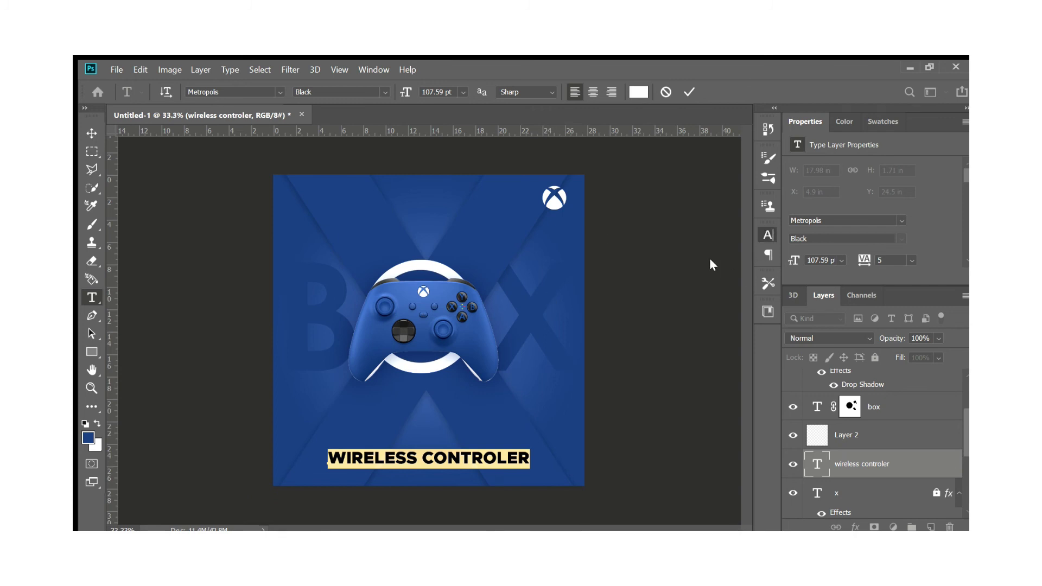
key(ctrl+shift+k)
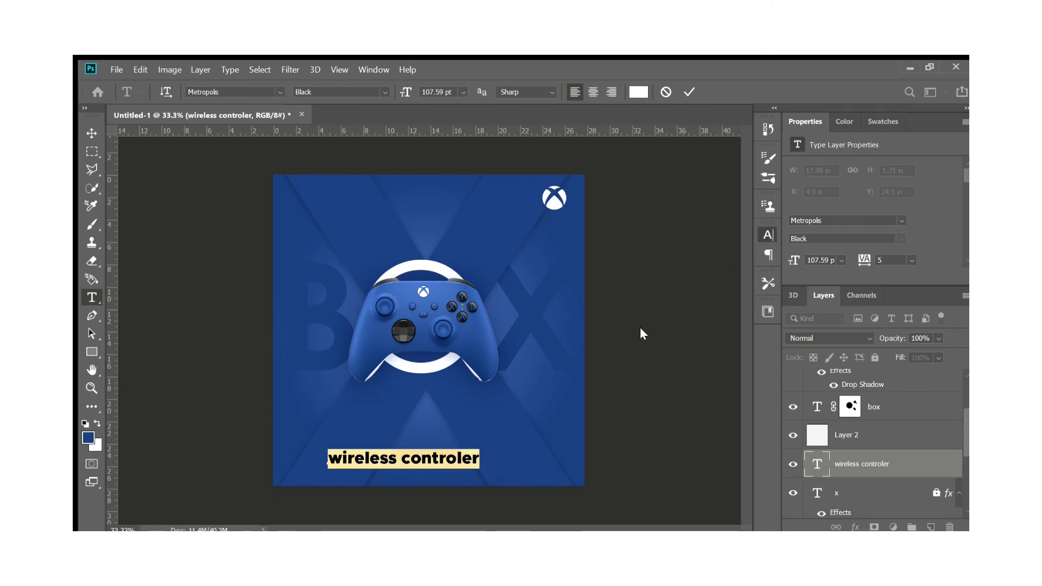
key(Down)
key(Down)
key(Down)
key(Down)
key(Down)
key(Down)
key(Down)
key(Down)
key(Down)
key(Down)
key(Down)
key(Down)
key(Down)
key(Down)
key(Down)
key(Up)
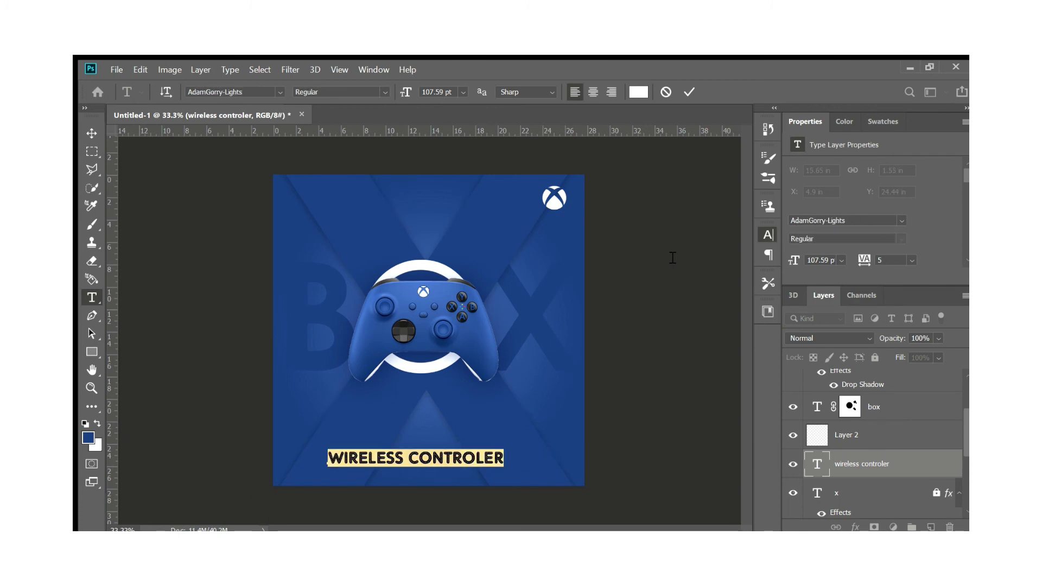
key(Down)
key(Down)
key(Down)
key(Down)
key(Down)
key(Down)
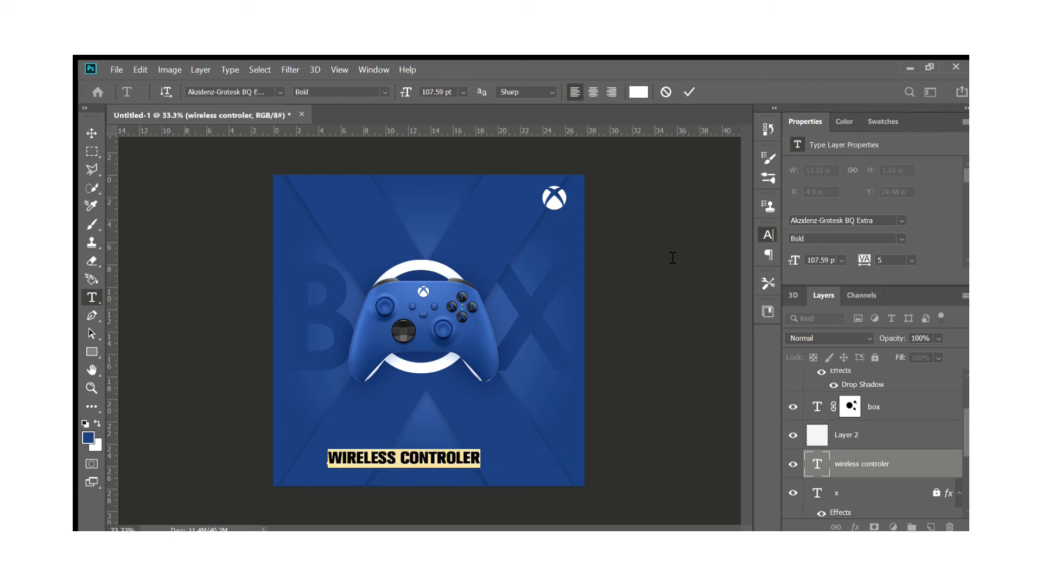
key(Down)
key(Down)
key(Down)
key(Down)
key(Down)
key(Down)
key(Down)
key(Down)
key(Down)
key(Down)
key(Down)
key(Down)
key(Down)
key(Down)
key(Down)
key(Down)
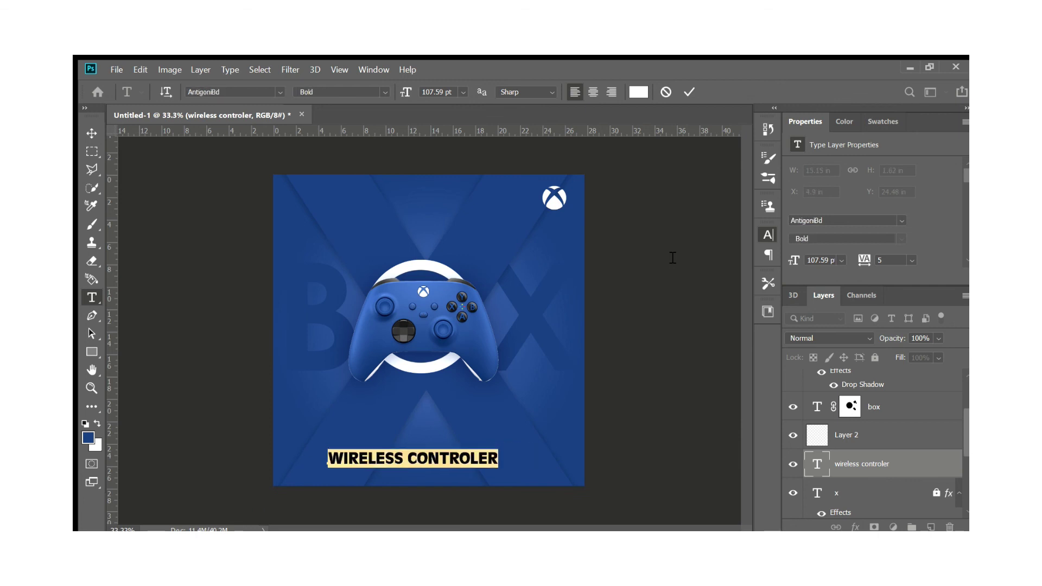
click(92, 133)
Step: Nudge the caption slightly and re-centre it against the whole canvas
drag(478, 461, 485, 469)
key(ctrl+a)
key(ctrl+d)
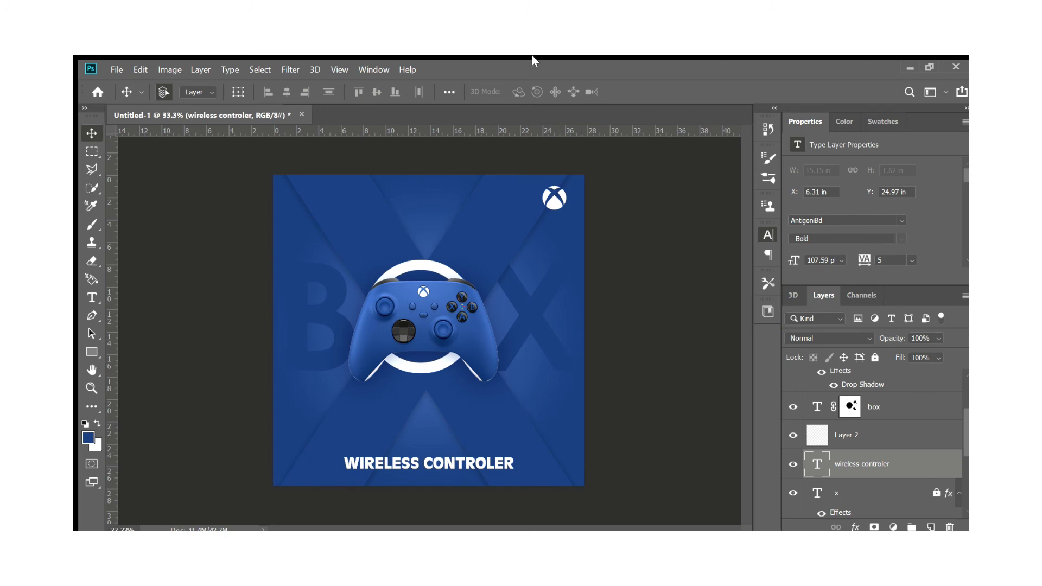
Step: Scale the Xbox logo in the top corner down
ctrl+click(552, 200)
key(ctrl+t)
drag(547, 214, 556, 207)
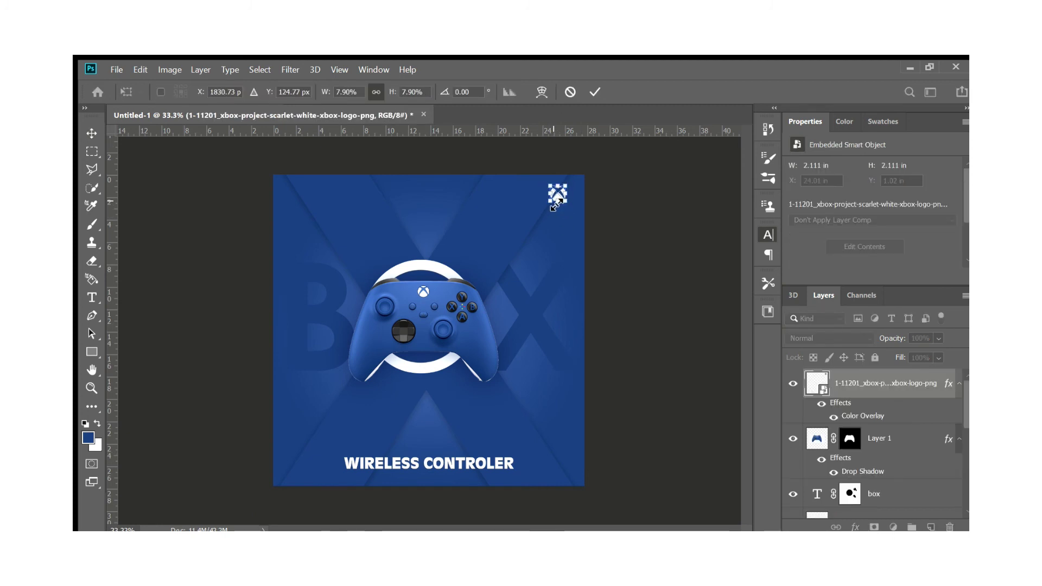
click(595, 92)
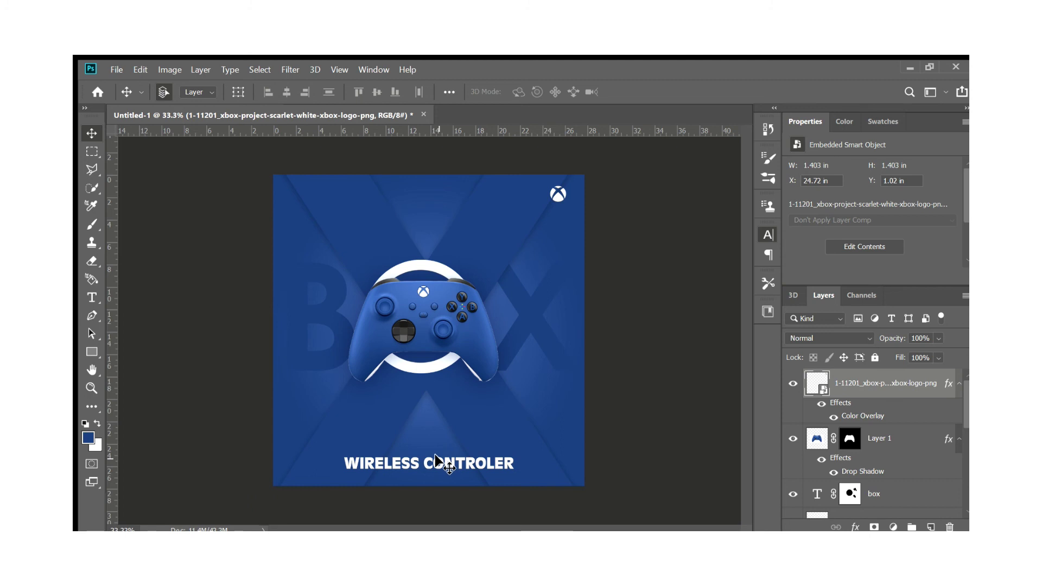
Step: Duplicate the Xbox logo layer and give the copy a Stroke effect with 0% Fill
key(ctrl+j)
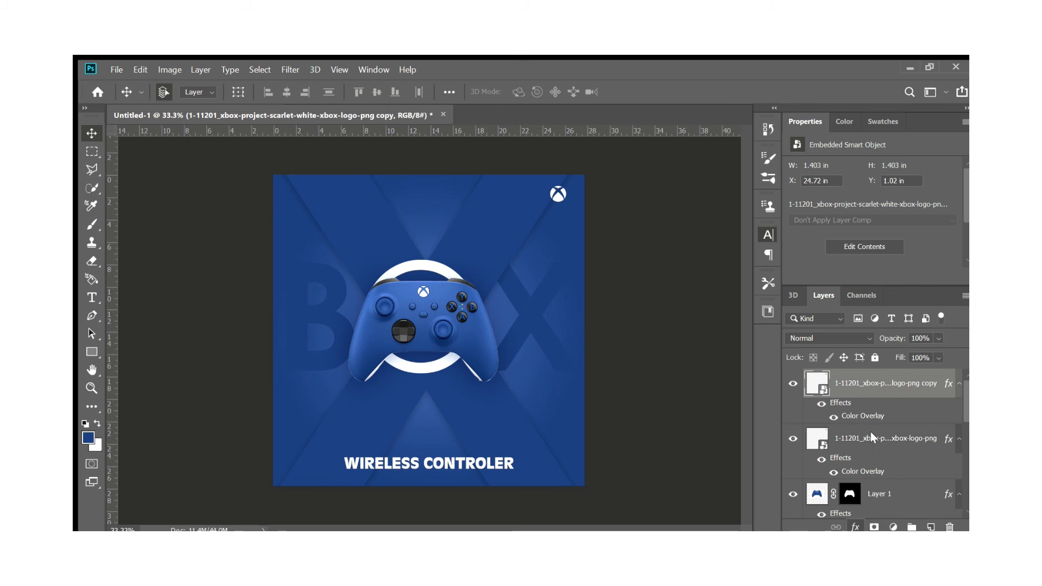
key(space)
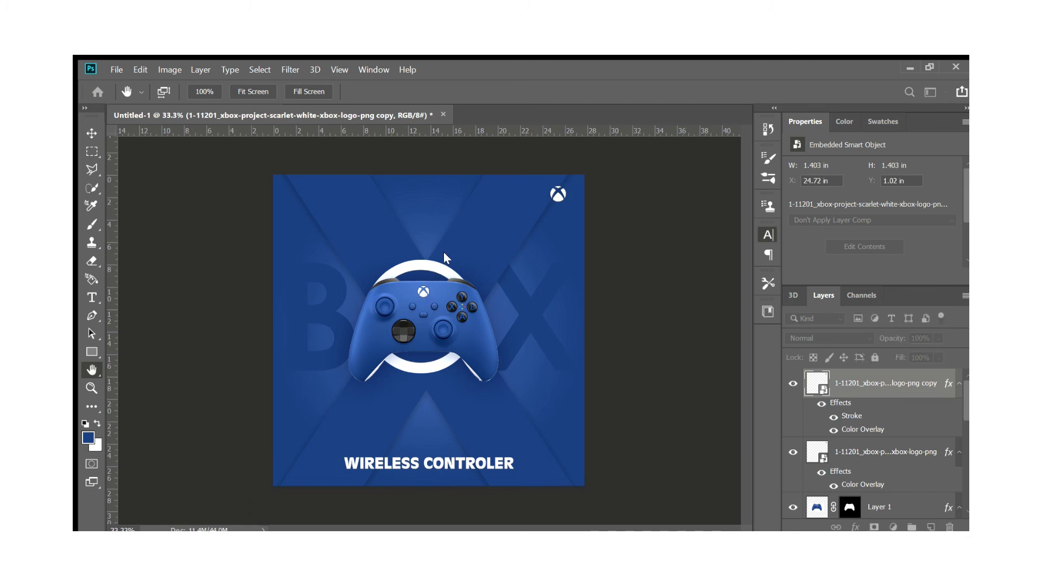
key(i)
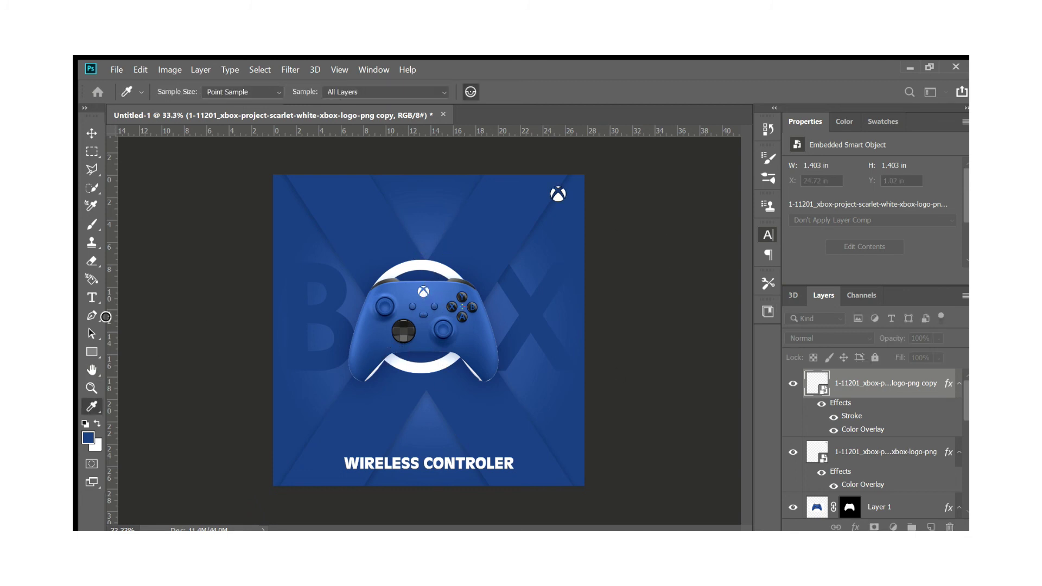
key(v)
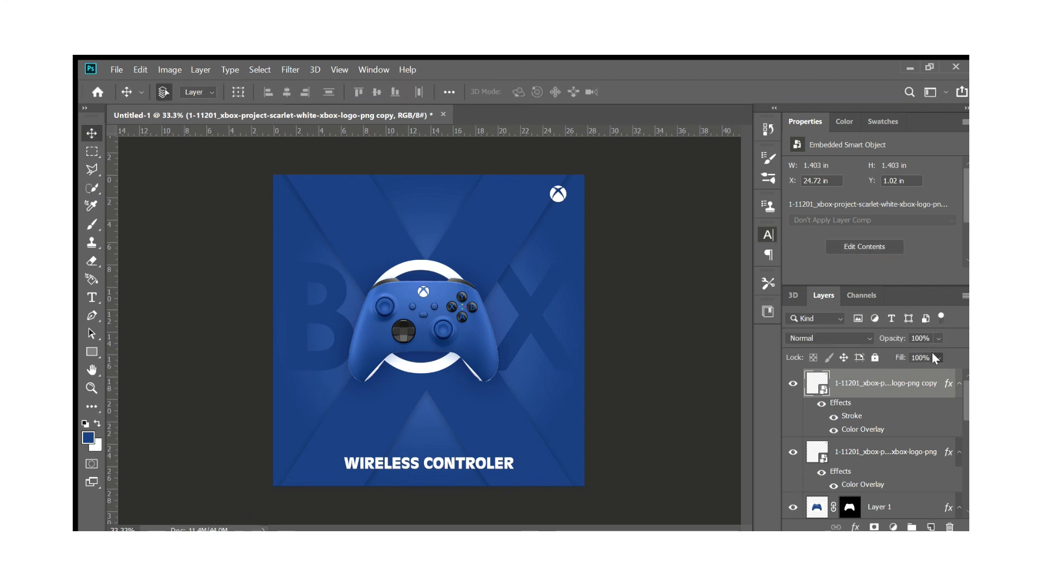
scroll(484, 422, up, 3)
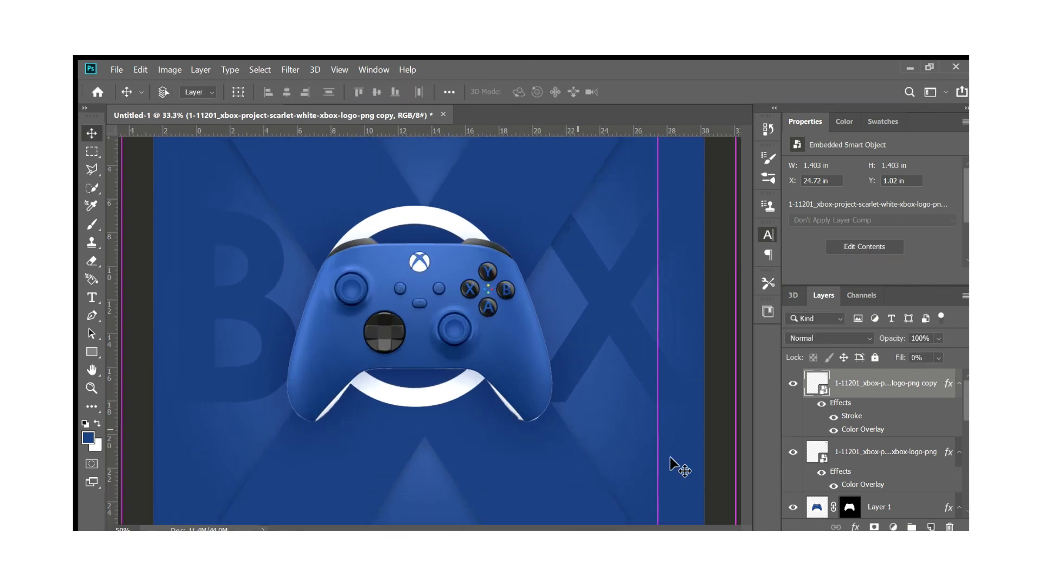
Step: Add a layer mask to the original Xbox logo layer and set up a 90 px brush
scroll(671, 465, up, 3)
drag(478, 354, 477, 300)
click(890, 452)
click(874, 526)
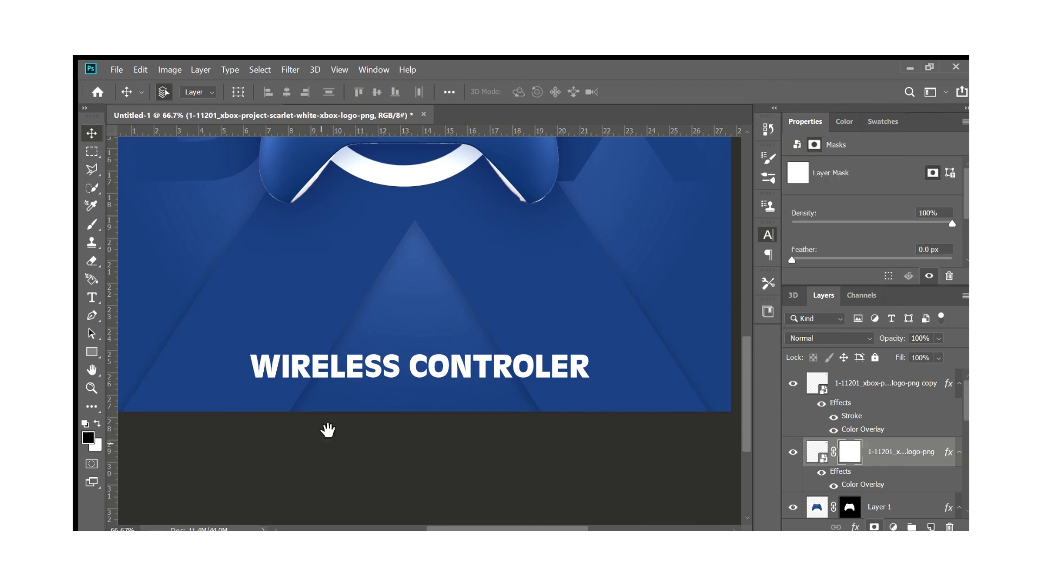
drag(328, 428, 413, 423)
scroll(406, 416, up, 1)
key(b)
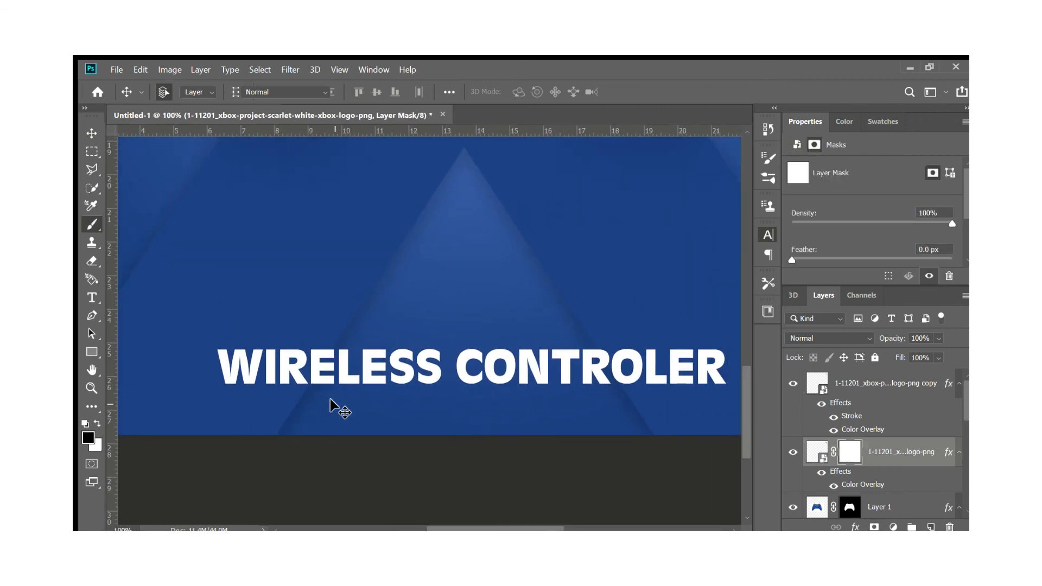
key(bracketleft)
key(bracketleft)
key(bracketleft)
key(x)
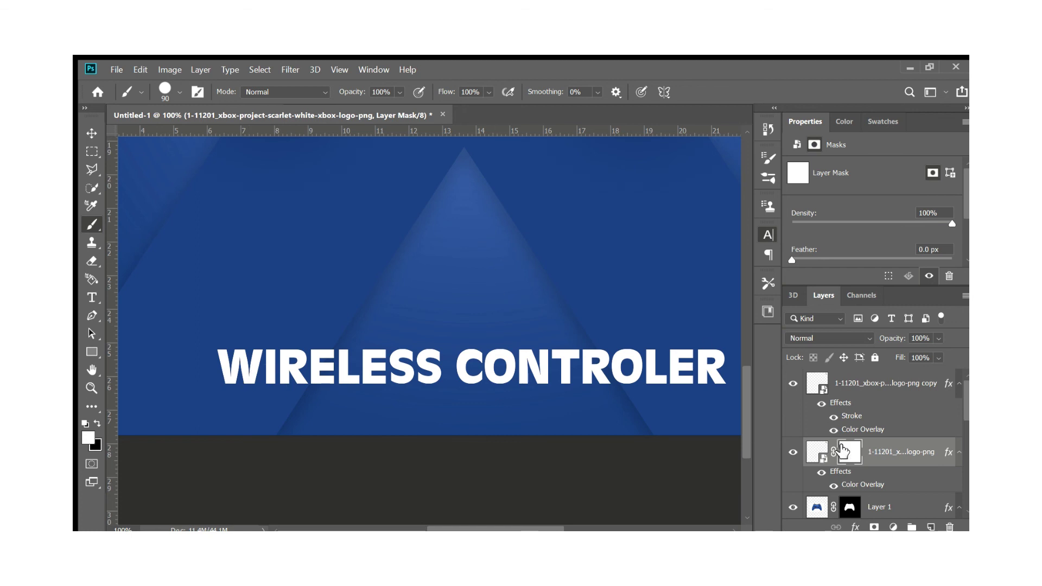
key(v)
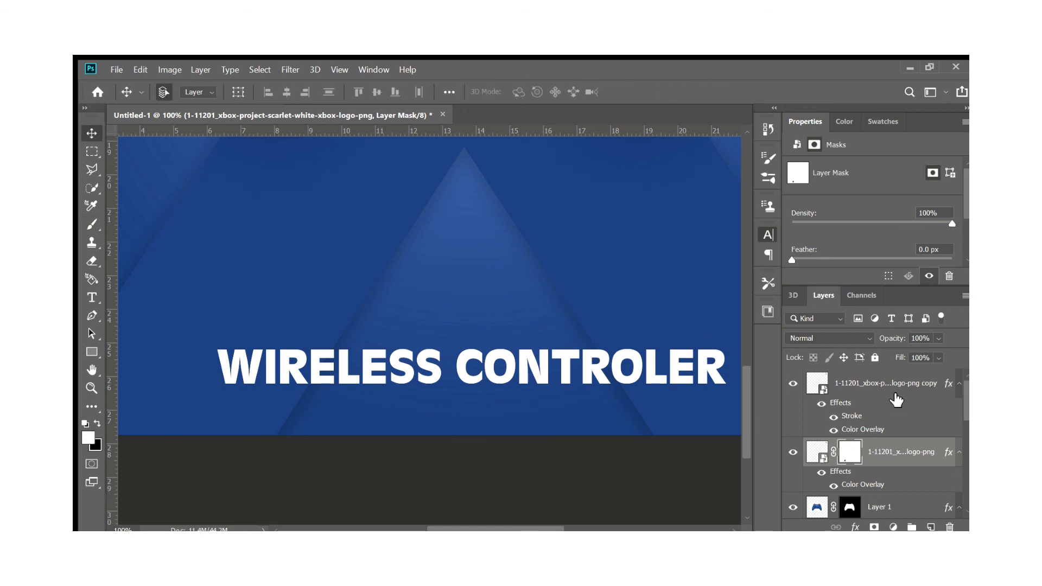
click(896, 401)
Step: Duplicate the WIRELESS CONTROLER text layer and give the copy a stroke outline
click(321, 375)
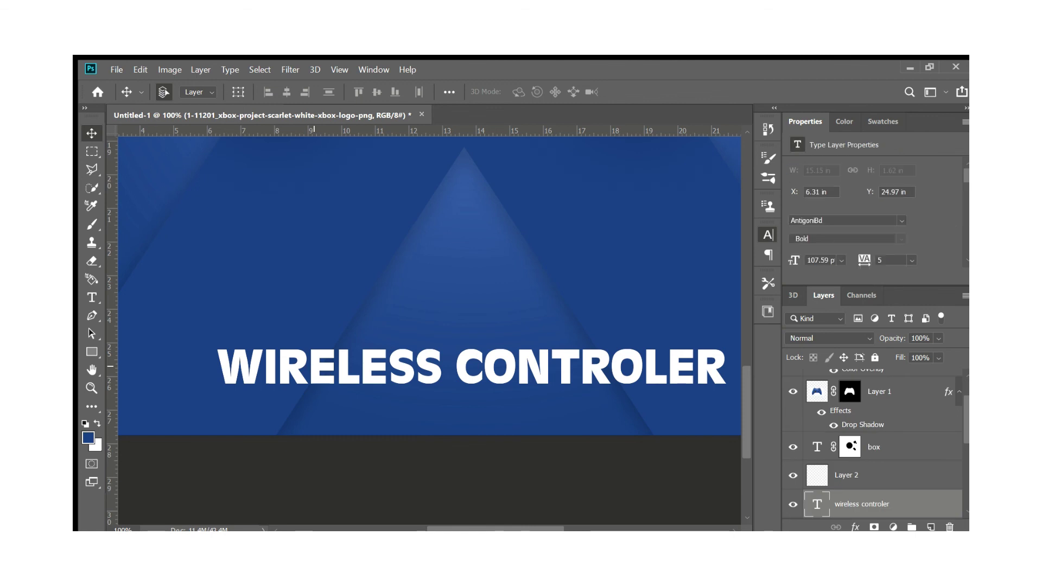
key(ctrl+j)
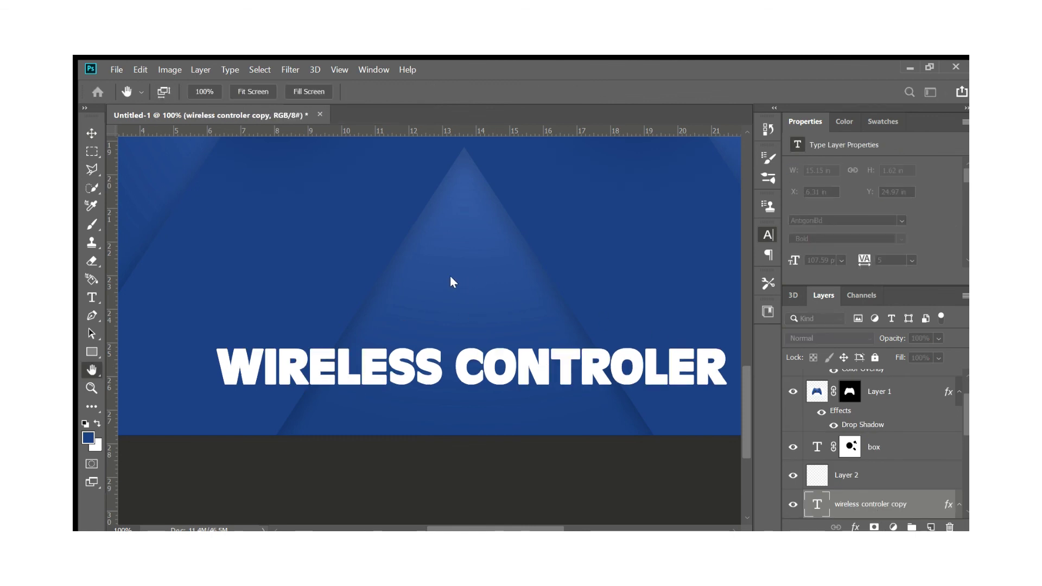
key(Return)
scroll(867, 488, down, 2)
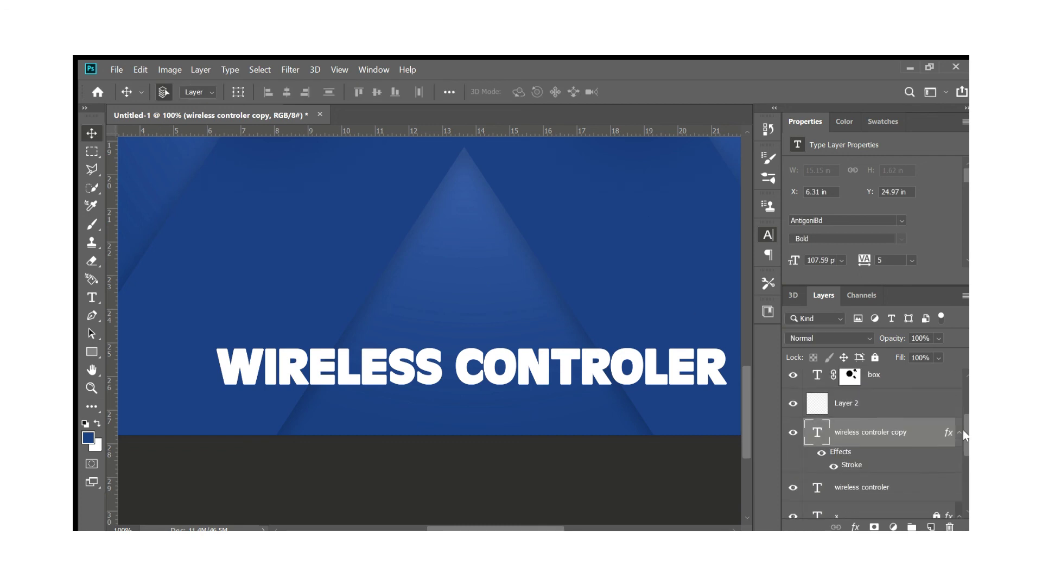
Step: Mask the original caption, painting black over WI, part of R, the O and part of L
click(867, 488)
click(874, 527)
key(b)
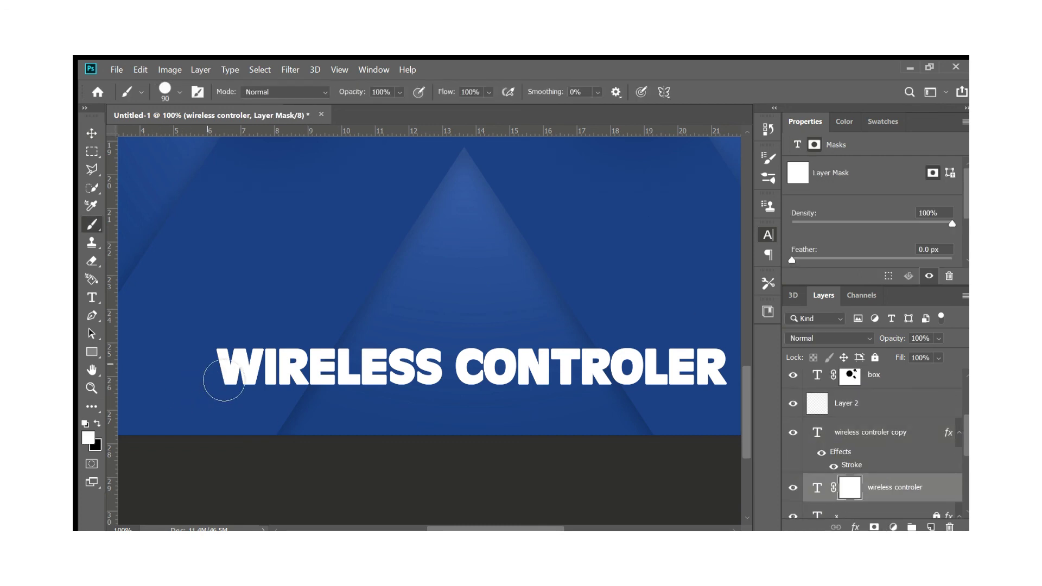
key(x)
click(255, 392)
click(885, 433)
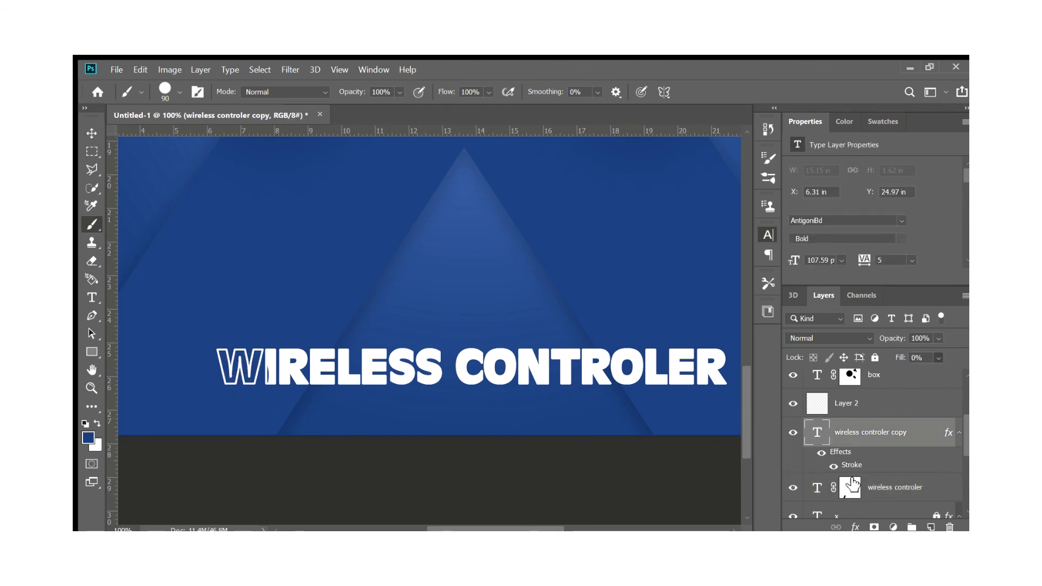
click(850, 487)
mouse_move(272, 369)
mouse_down()
mouse_move(303, 371)
mouse_move(349, 415)
mouse_up()
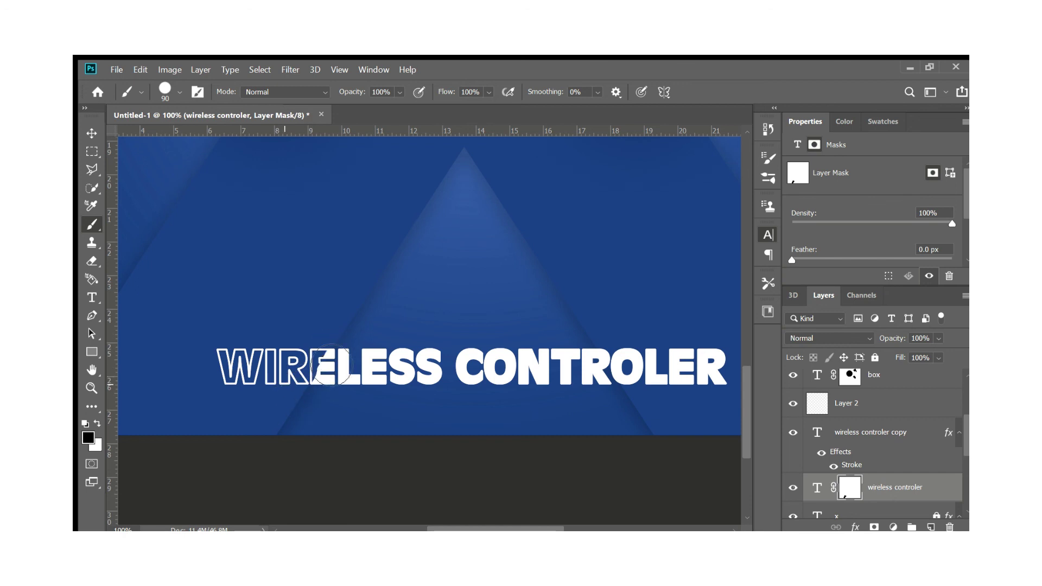
drag(500, 418, 321, 433)
mouse_move(439, 375)
mouse_down()
mouse_move(471, 416)
mouse_move(565, 404)
mouse_up()
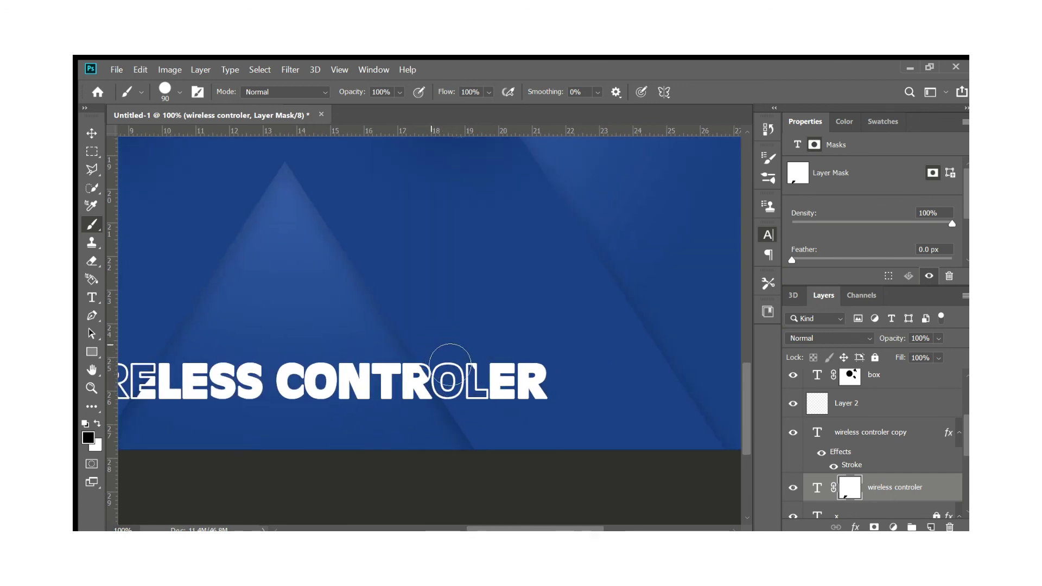
Step: Check the outlined caption copy and zoom out to view the whole poster
key(v)
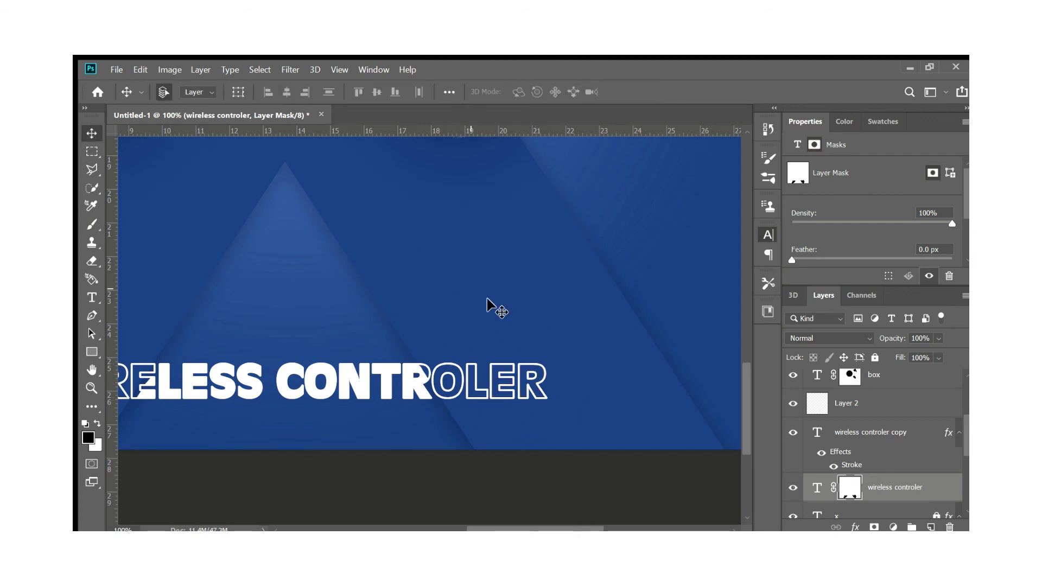
click(869, 433)
key(h)
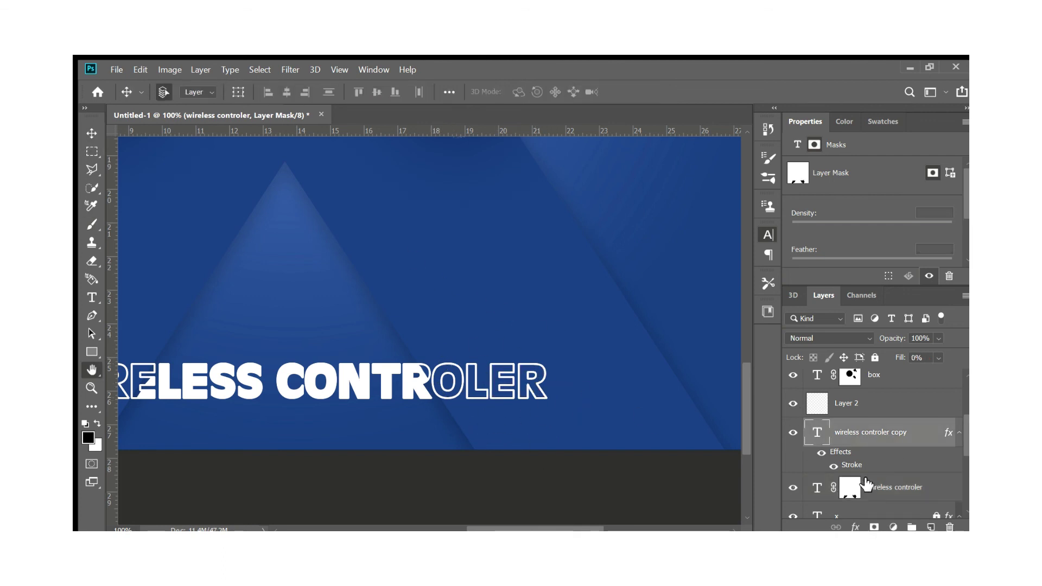
key(v)
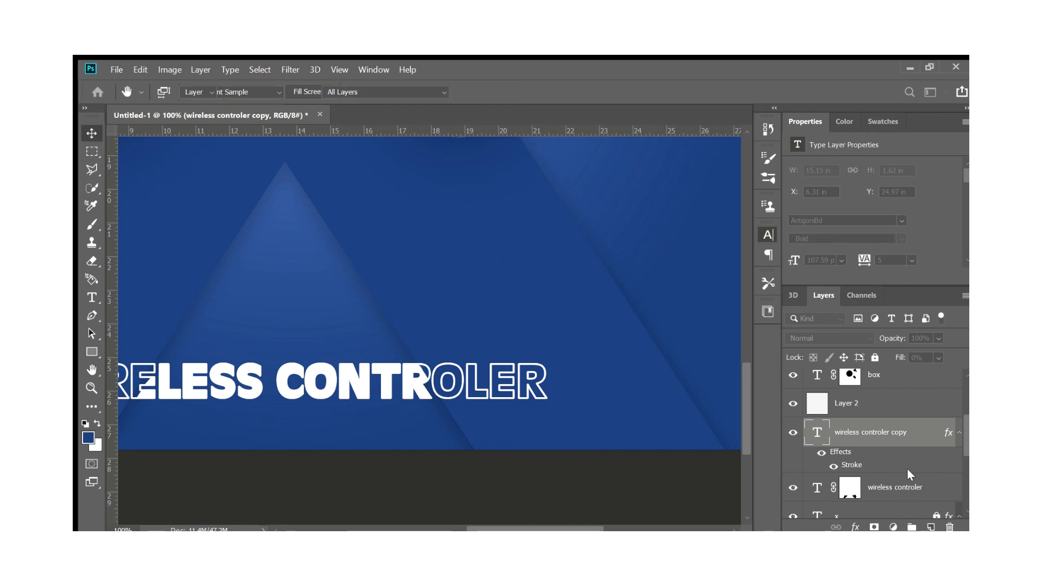
key(h)
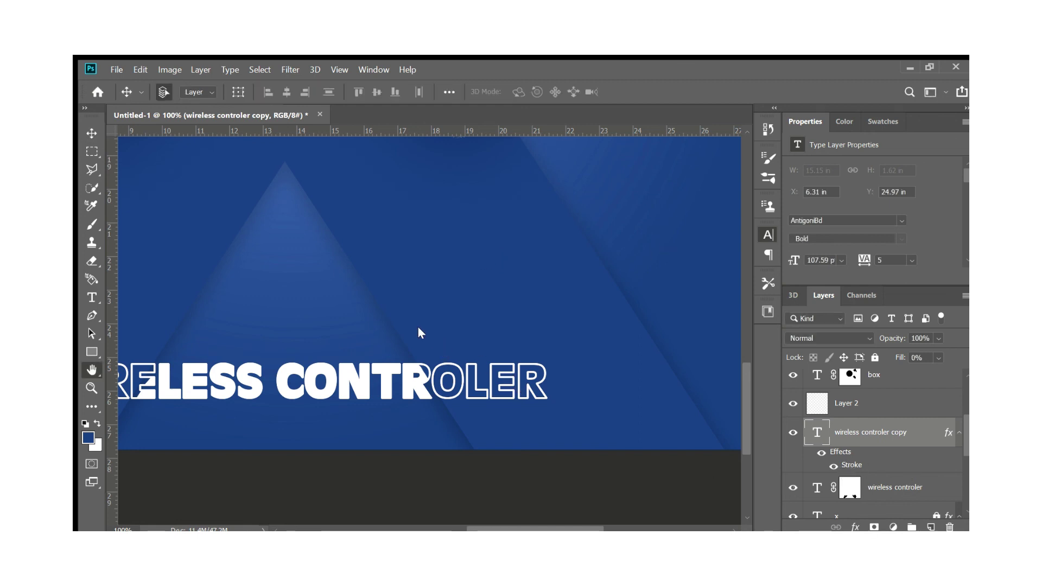
key(v)
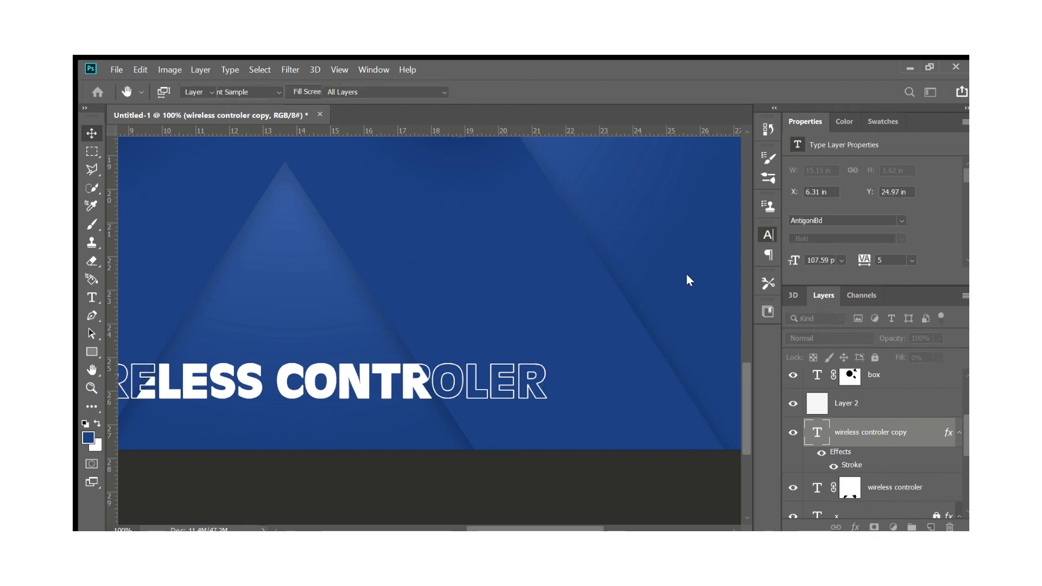
key(ctrl+minus)
key(ctrl+minus)
key(ctrl+minus)
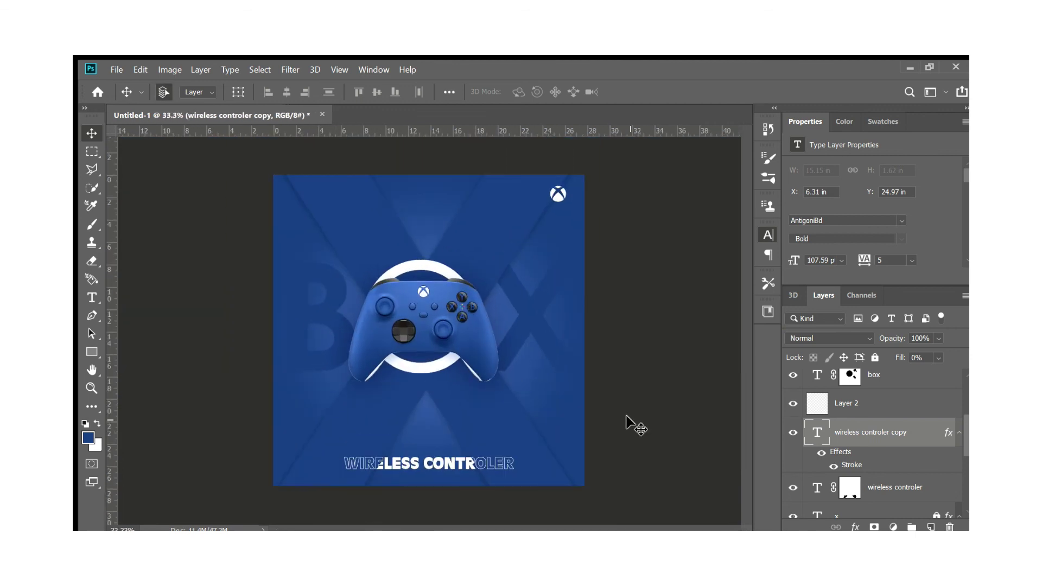
Step: Delete the outlined caption copy and move the wireless controler layer above Layer 2
click(592, 448)
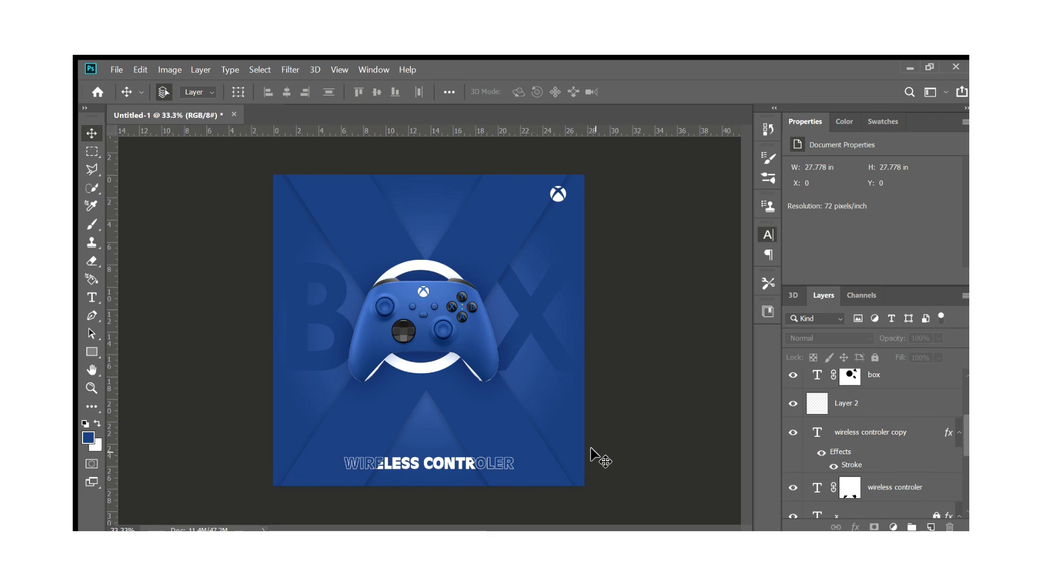
click(869, 434)
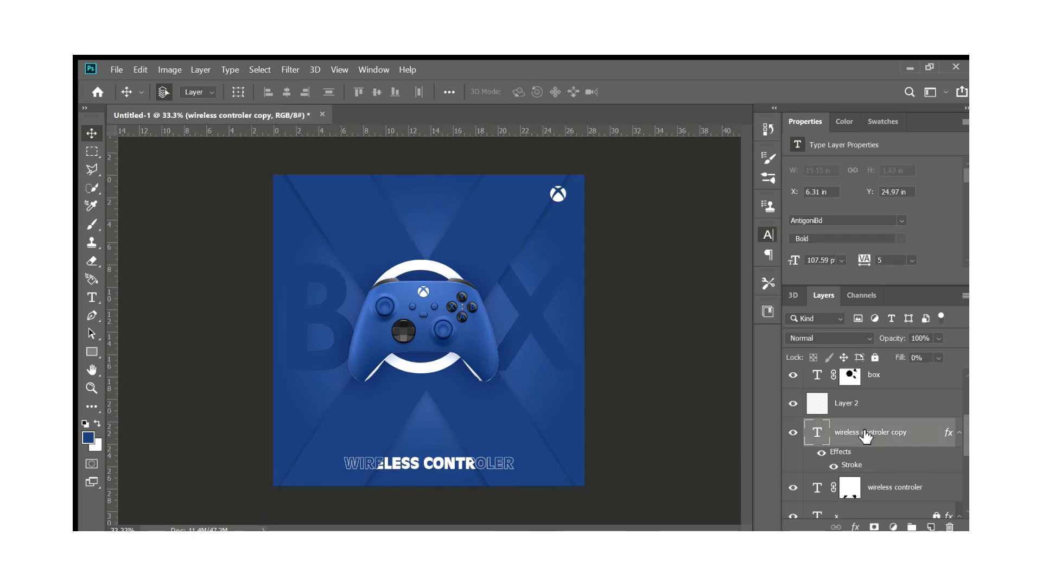
key(Delete)
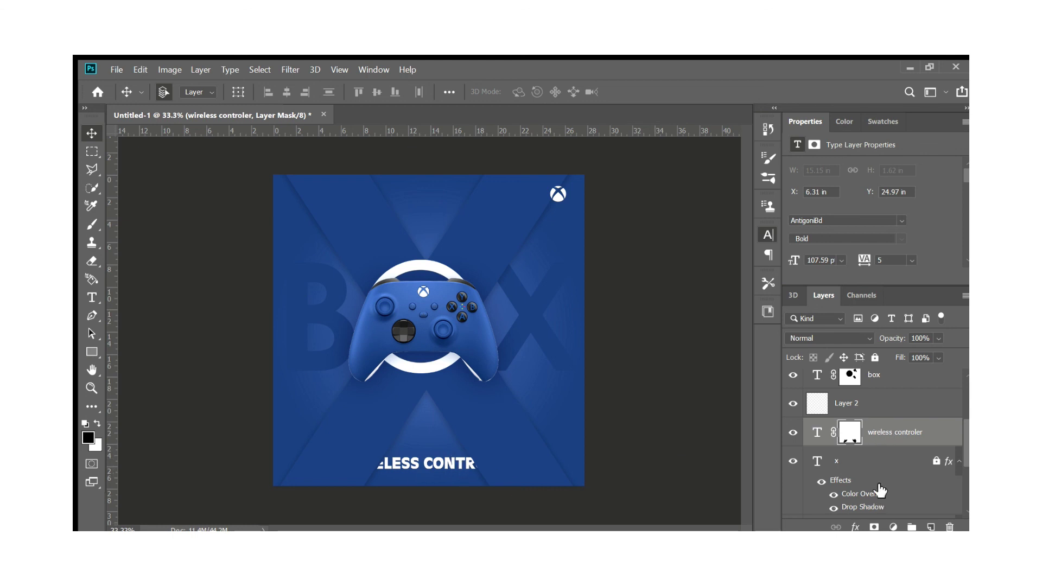
drag(907, 434, 904, 399)
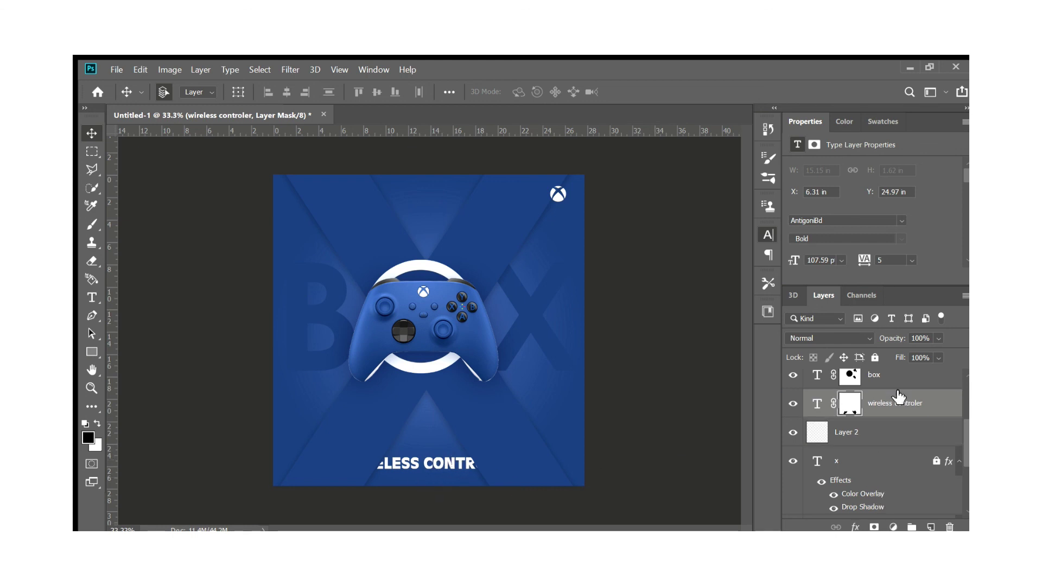
Step: Disable and delete the wireless controler layer mask
click(850, 412)
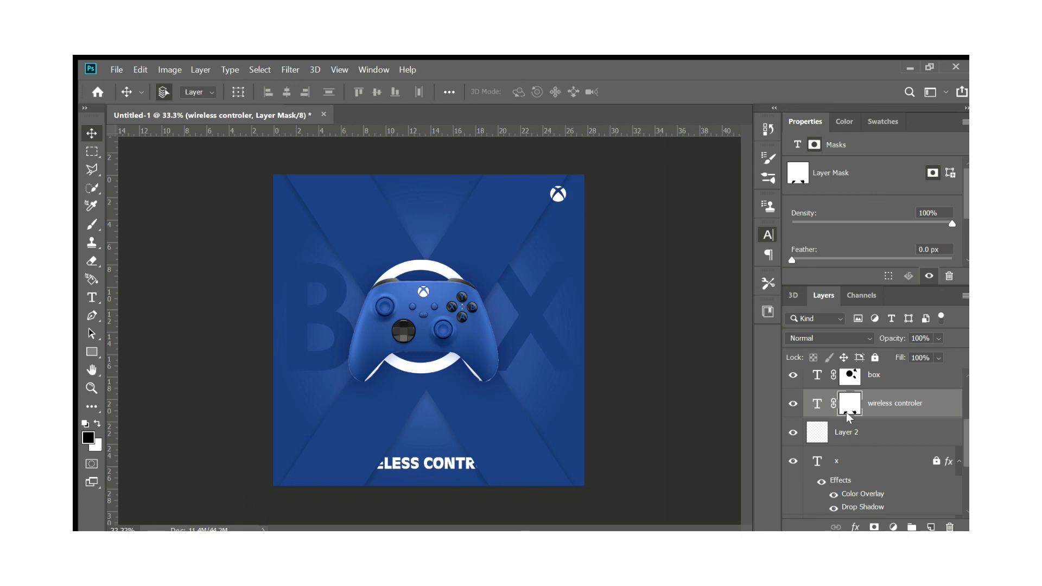
shift+click(850, 408)
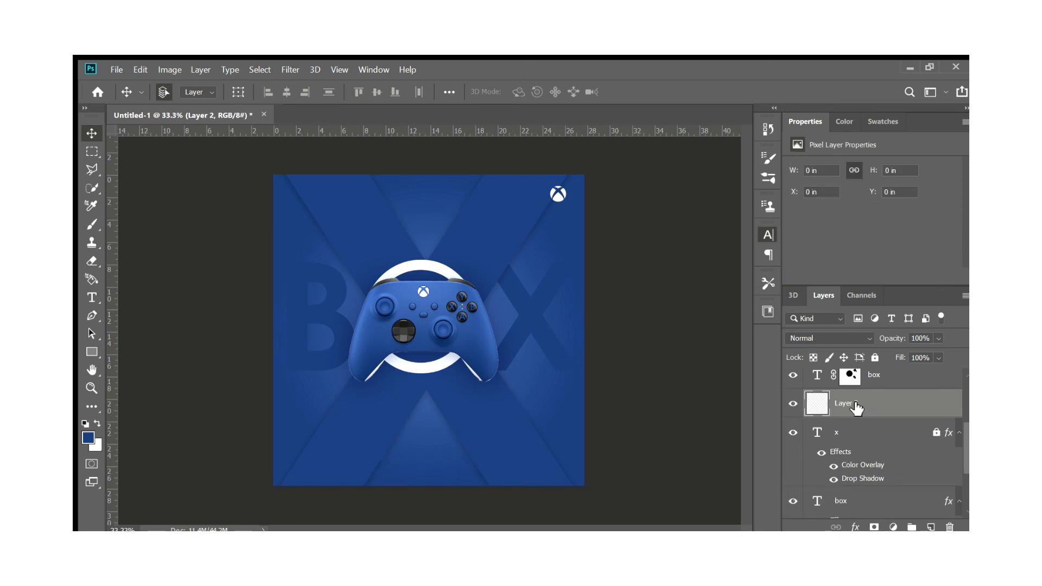
click(850, 404)
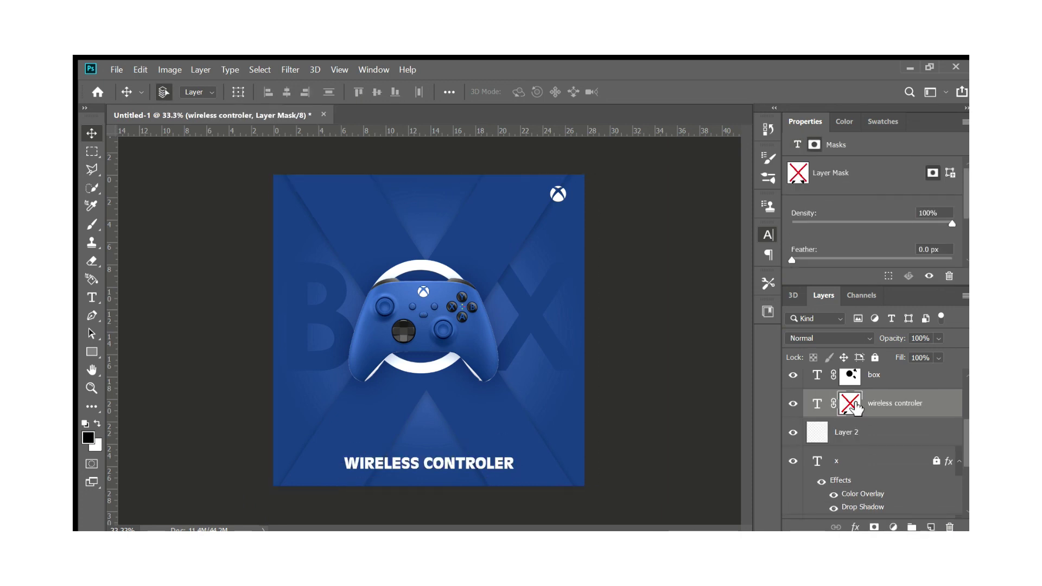
key(Delete)
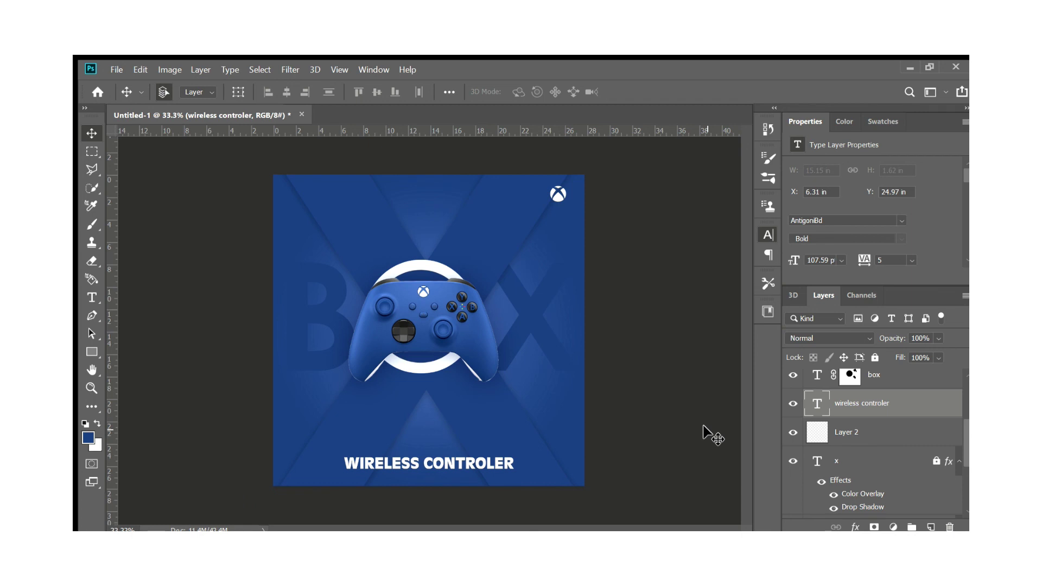
Step: Create a new black-filled layer and place it beneath the controller layer
click(912, 380)
click(938, 413)
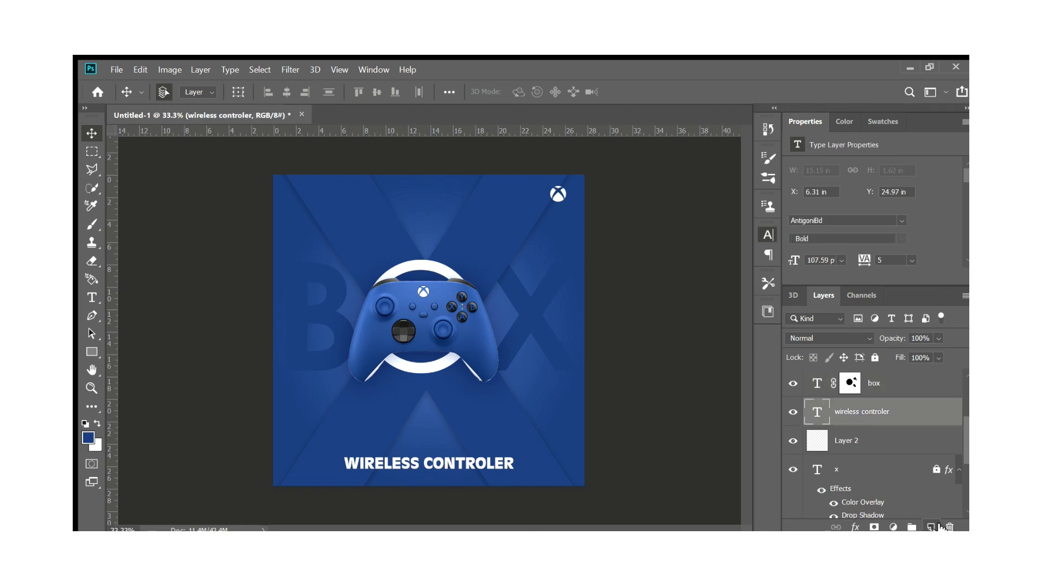
click(931, 526)
key(alt+BackSpace)
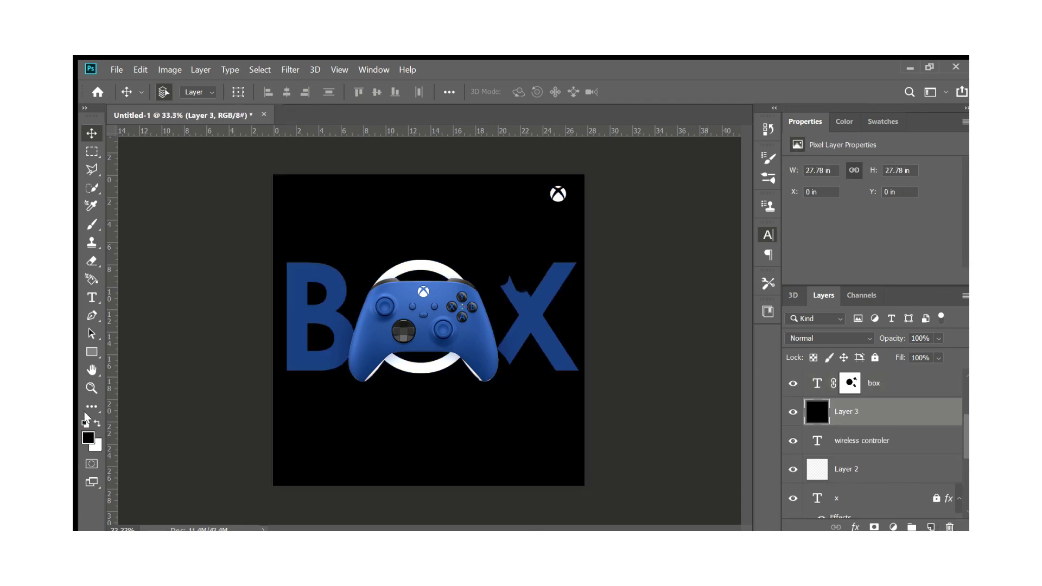
drag(868, 411, 879, 380)
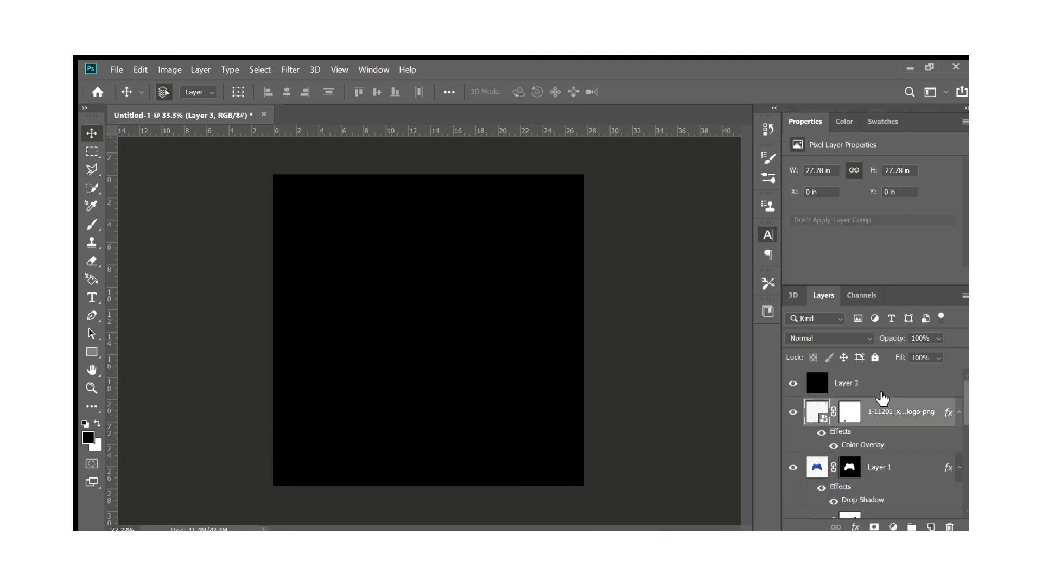
drag(903, 432, 869, 502)
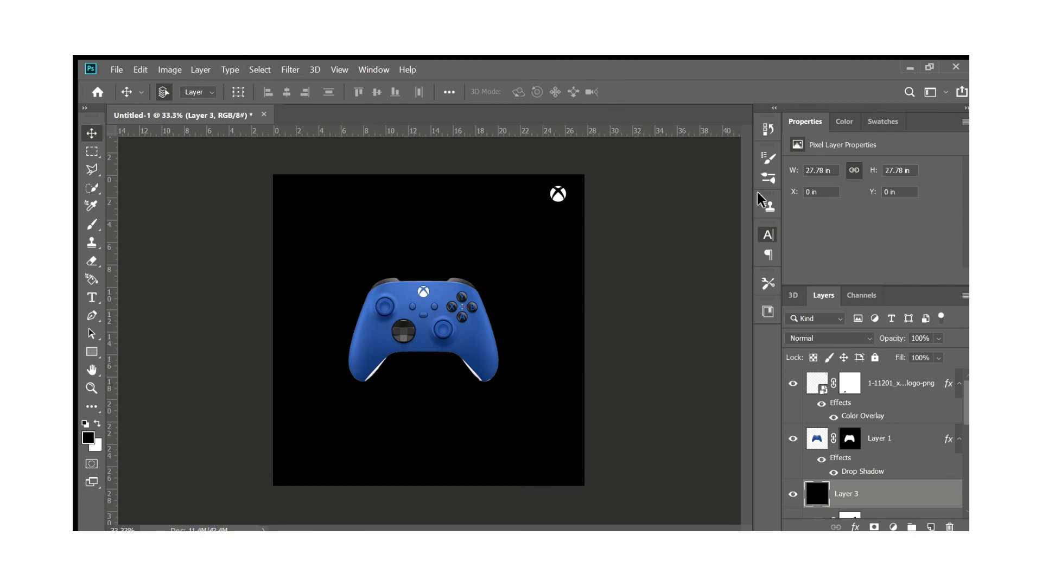
Step: Set the black layer to Dissolve, then Overlay blend mode at 5% opacity
click(834, 336)
click(814, 358)
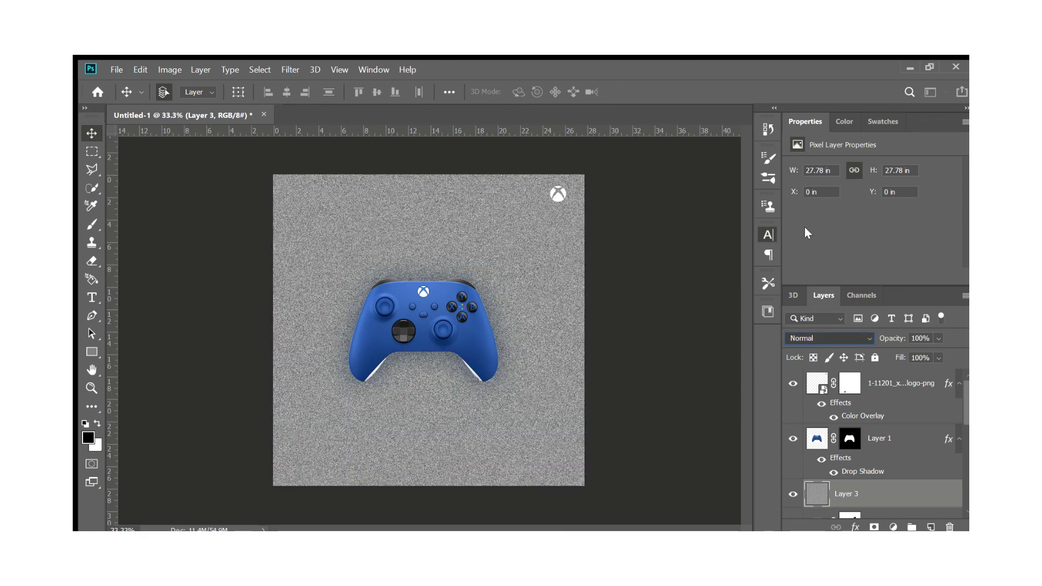
key(Down)
key(Down)
key(Down)
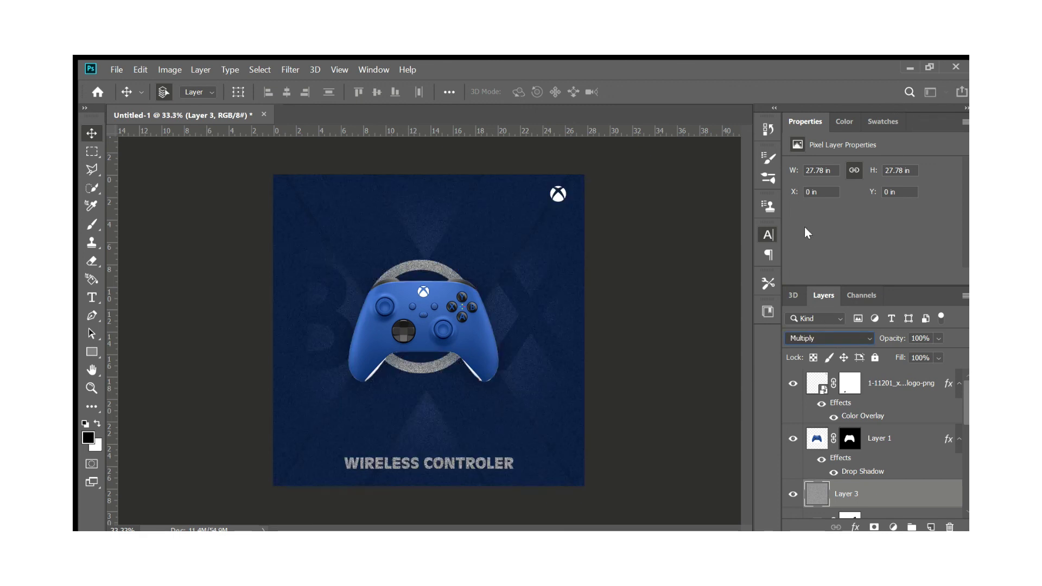
key(Down)
key(Down)
key(Down)
key(Down)
key(Down)
key(Down)
key(Down)
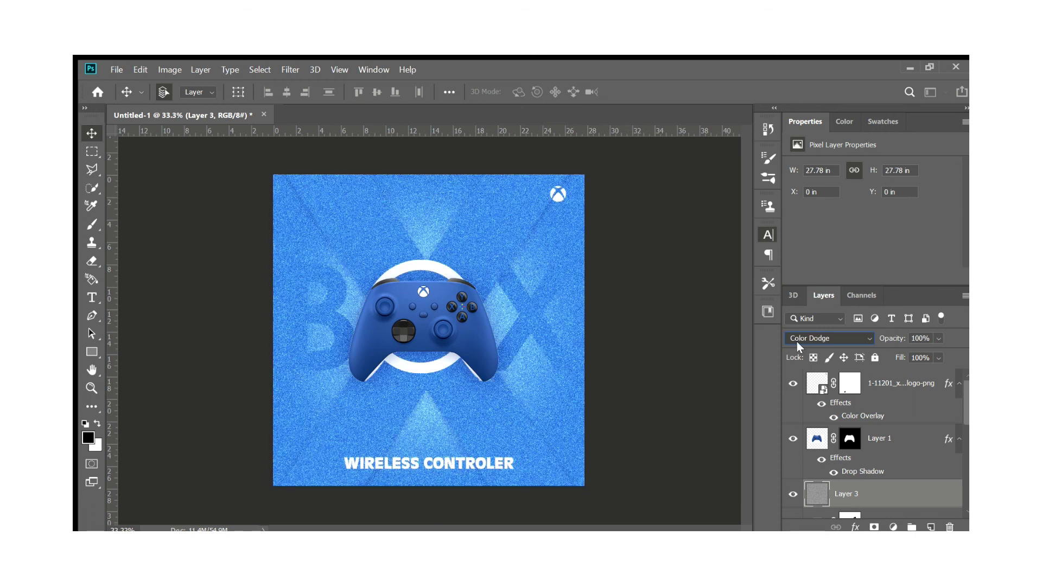
key(Down)
key(Down)
click(896, 340)
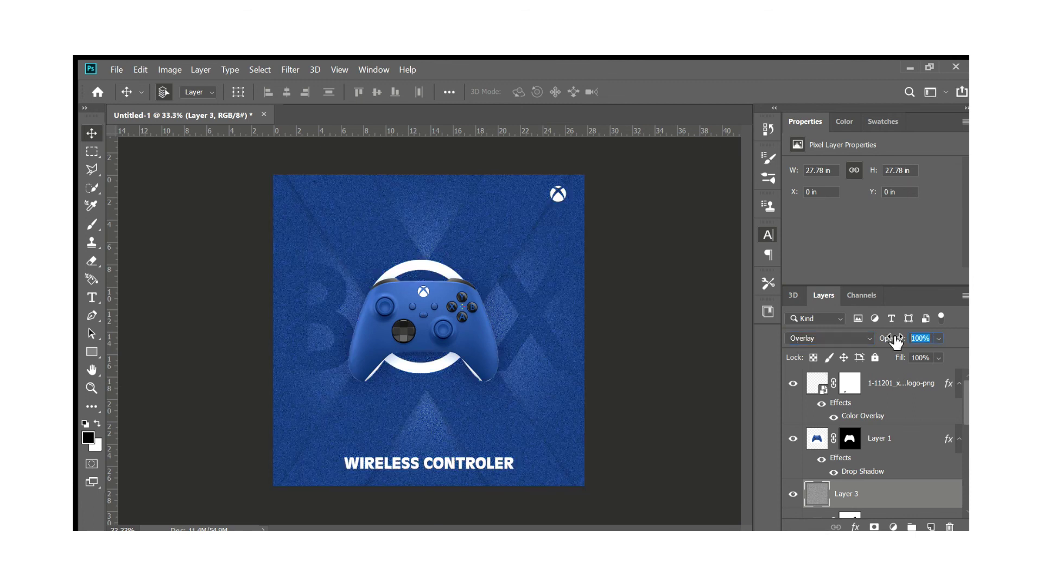
key(Return)
Step: Zoom in and pan to inspect the noise texture up close
scroll(605, 430, up, 2)
scroll(559, 302, up, 2)
scroll(447, 496, up, 1)
mouse_move(215, 209)
mouse_down()
mouse_move(414, 403)
mouse_move(356, 385)
mouse_move(478, 356)
mouse_up()
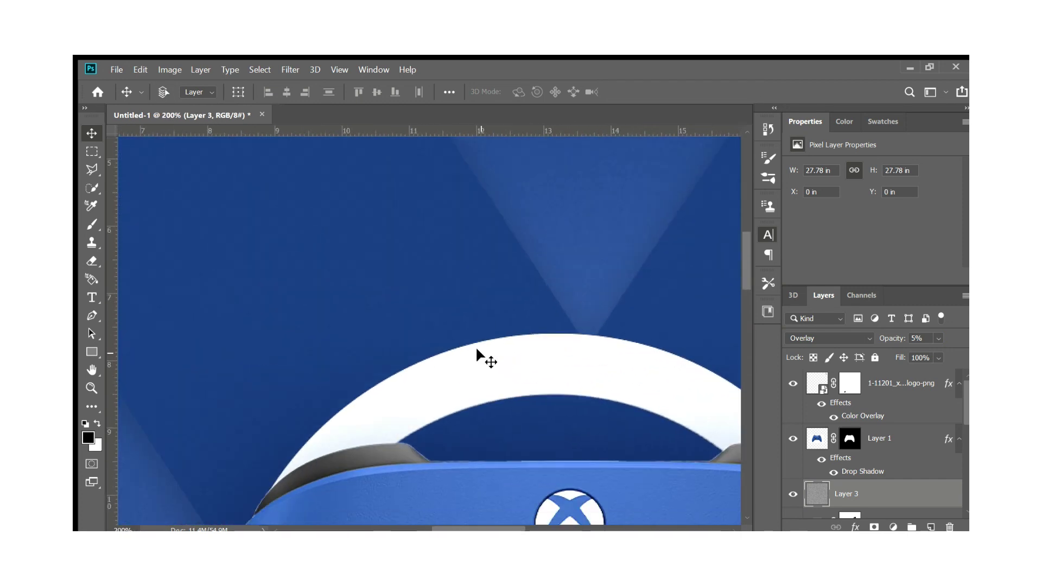
scroll(542, 402, down, 4)
scroll(542, 401, down, 2)
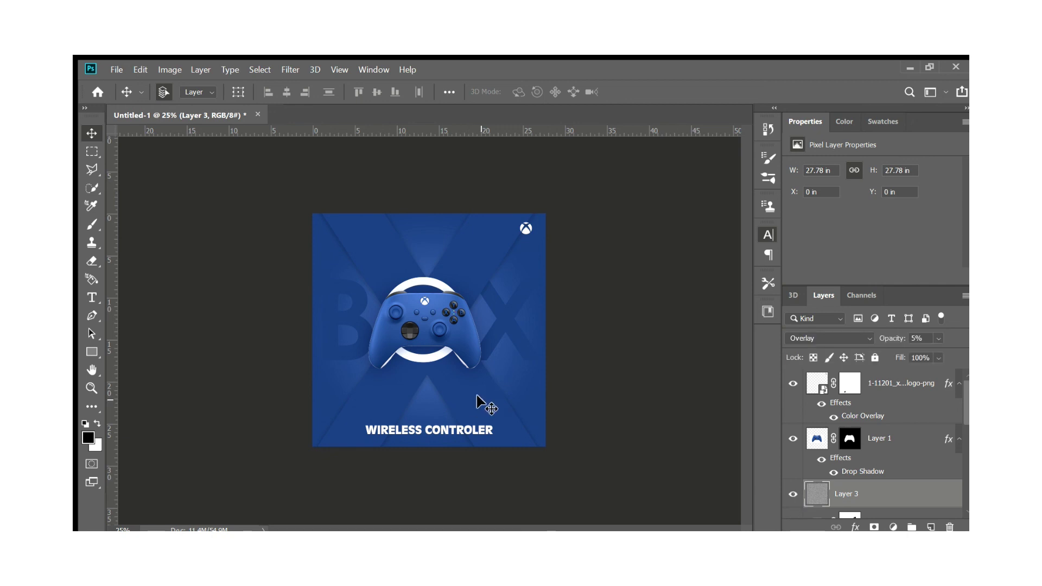
Step: Move the WIRELESS CONTROLER caption up toward the controller and scale it down slightly
scroll(478, 396, up, 1)
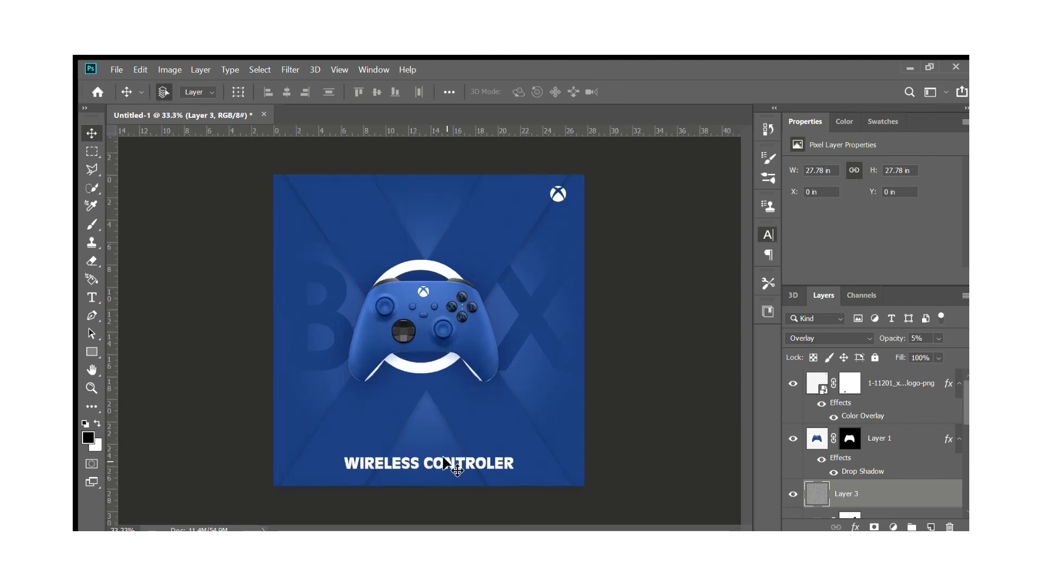
scroll(965, 421, up, 3)
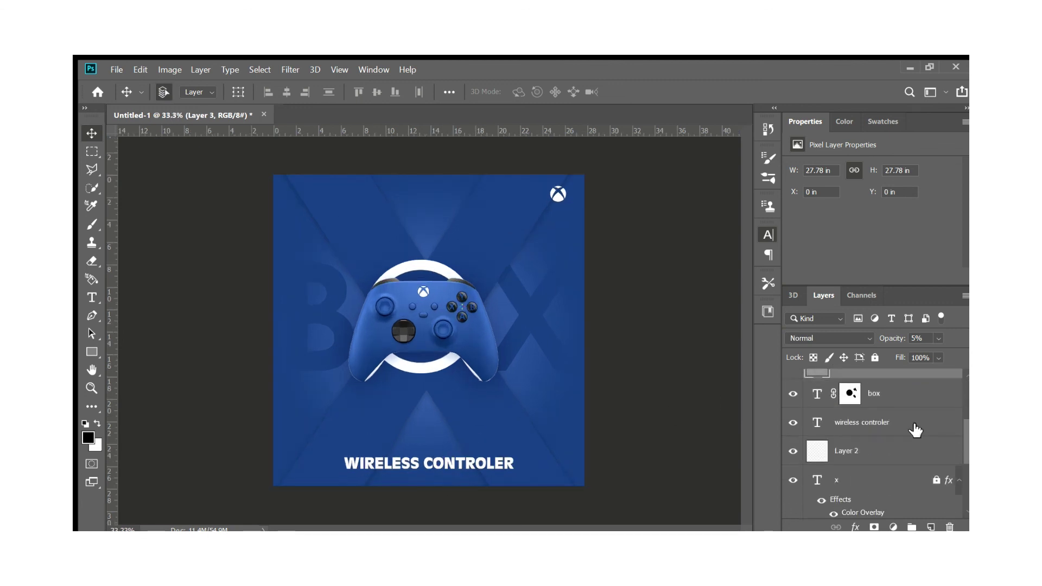
click(917, 429)
key(ctrl+t)
drag(451, 470, 448, 412)
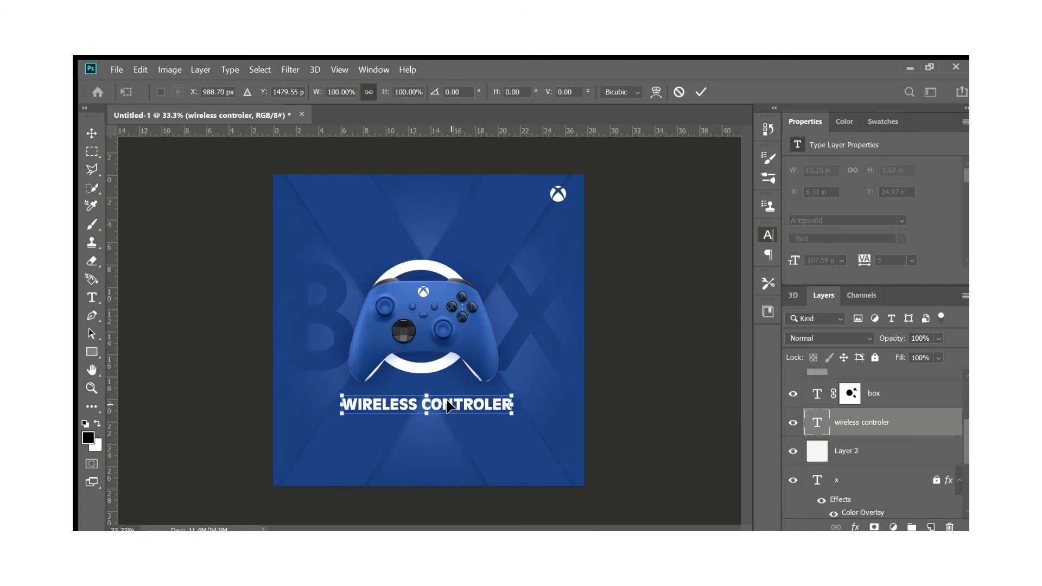
drag(515, 409, 506, 409)
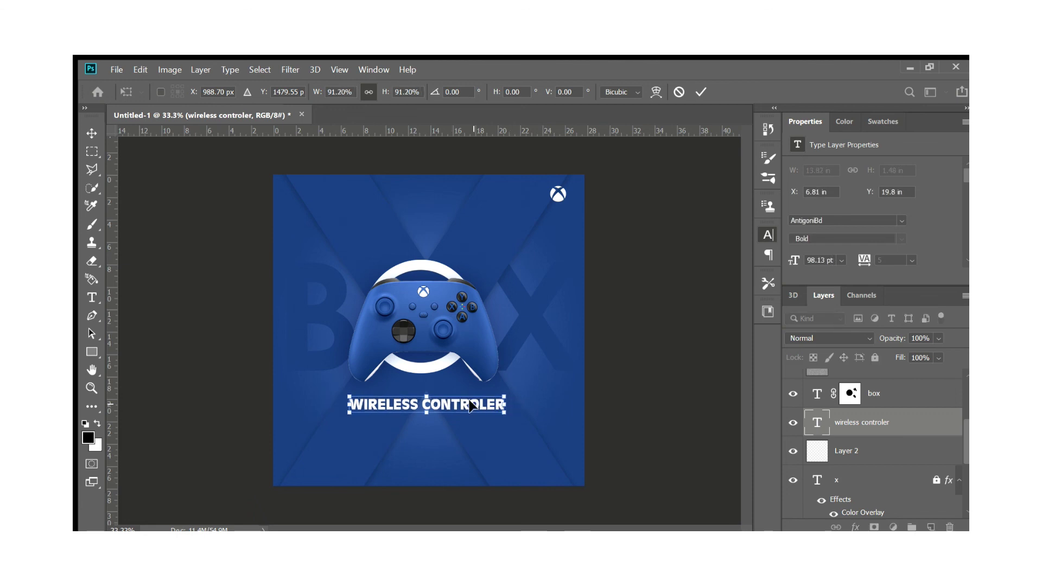
key(Return)
key(ctrl+minus)
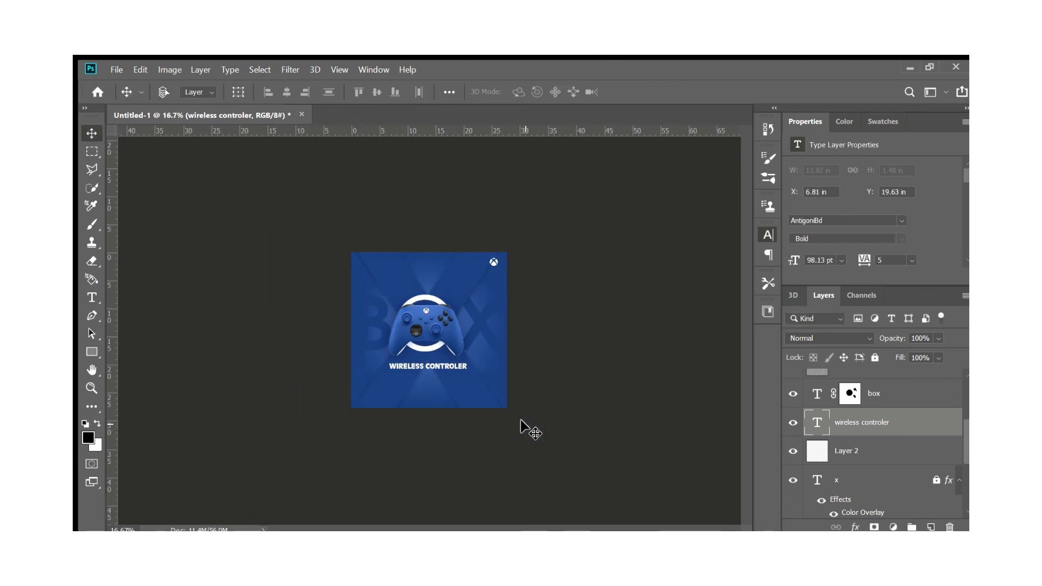
Step: Shrink the caption further to about 84%, reaching 89.87 pt
key(ctrl+t)
drag(472, 404, 464, 403)
key(Return)
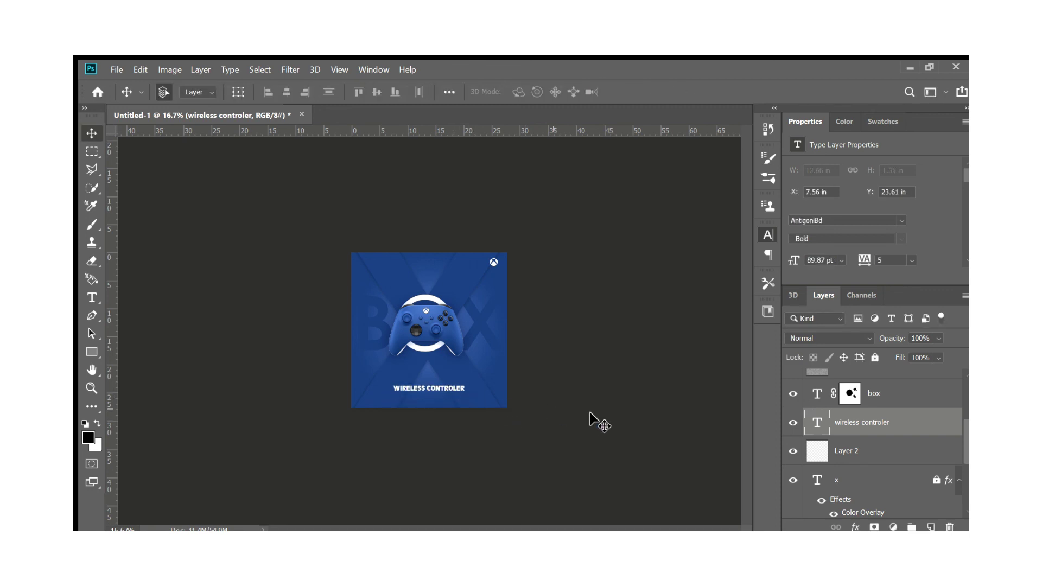
click(559, 410)
key(ctrl+plus)
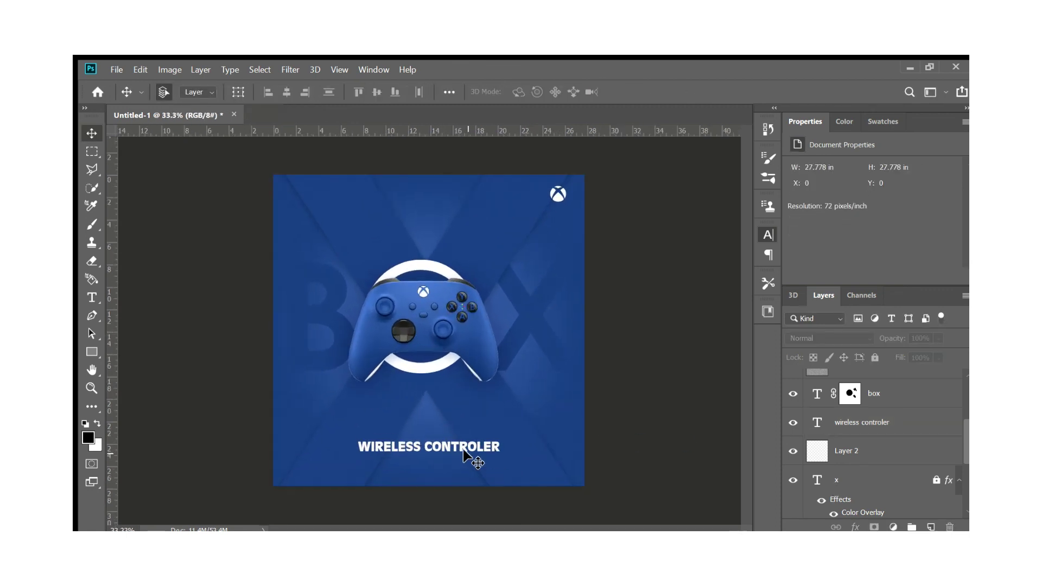
key(ctrl+v)
key(ctrl+plus)
Step: Re-centre the caption horizontally on the canvas and fit the poster in the window
click(879, 442)
key(ctrl+a)
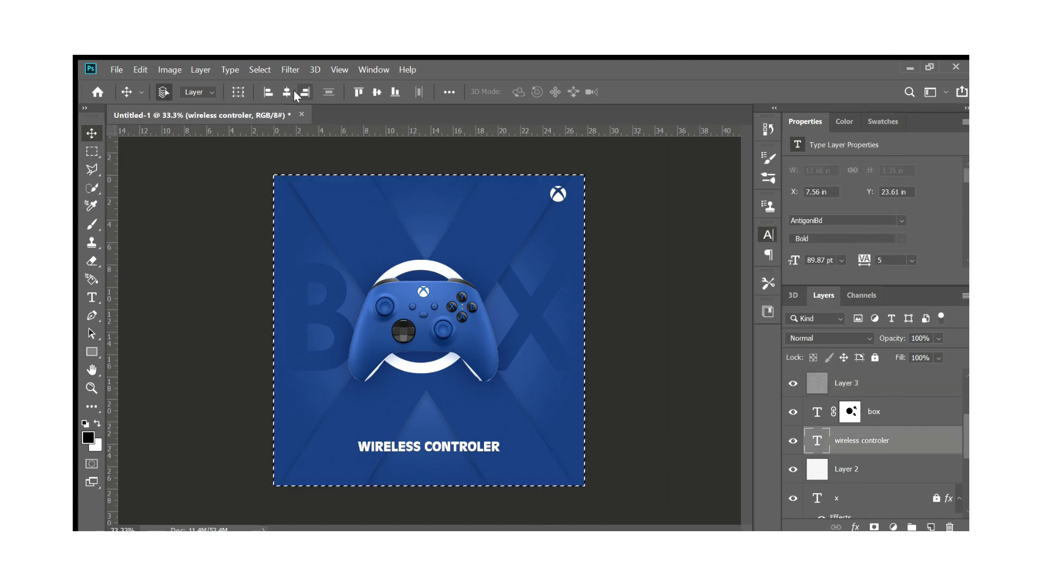
key(ctrl+d)
key(ctrl+minus)
key(ctrl+minus)
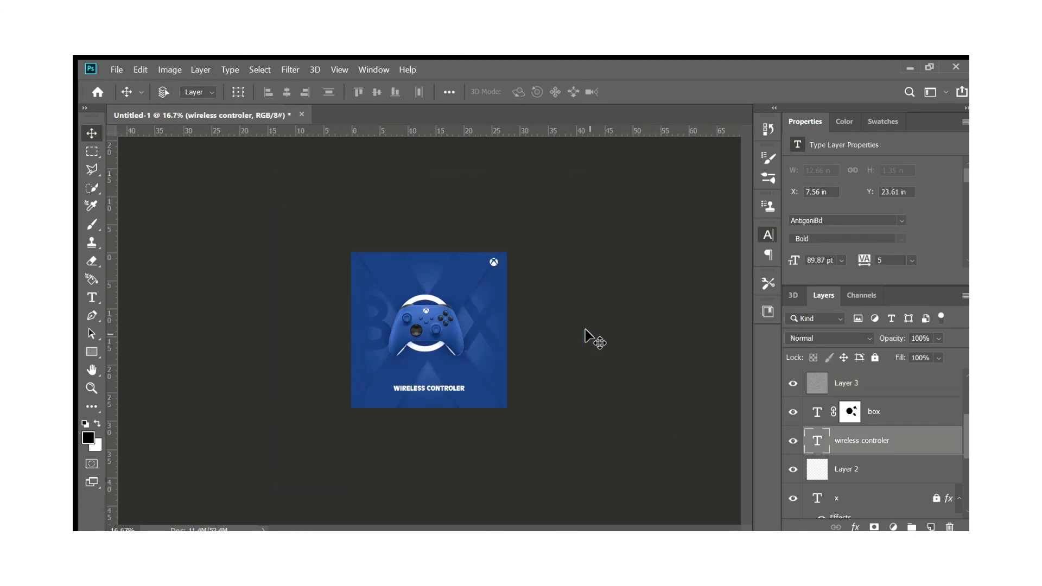
key(ctrl+plus)
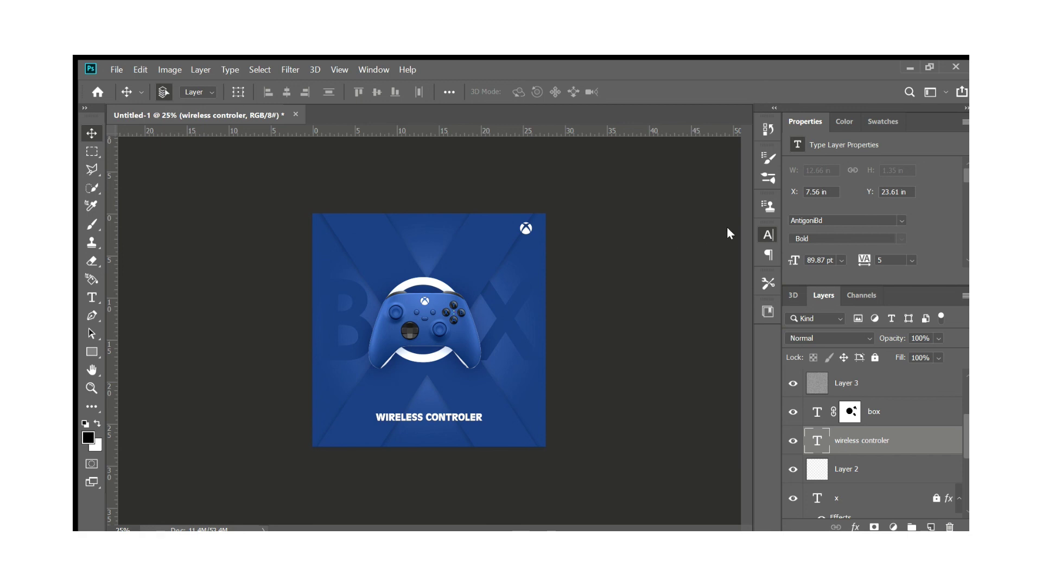
key(ctrl+0)
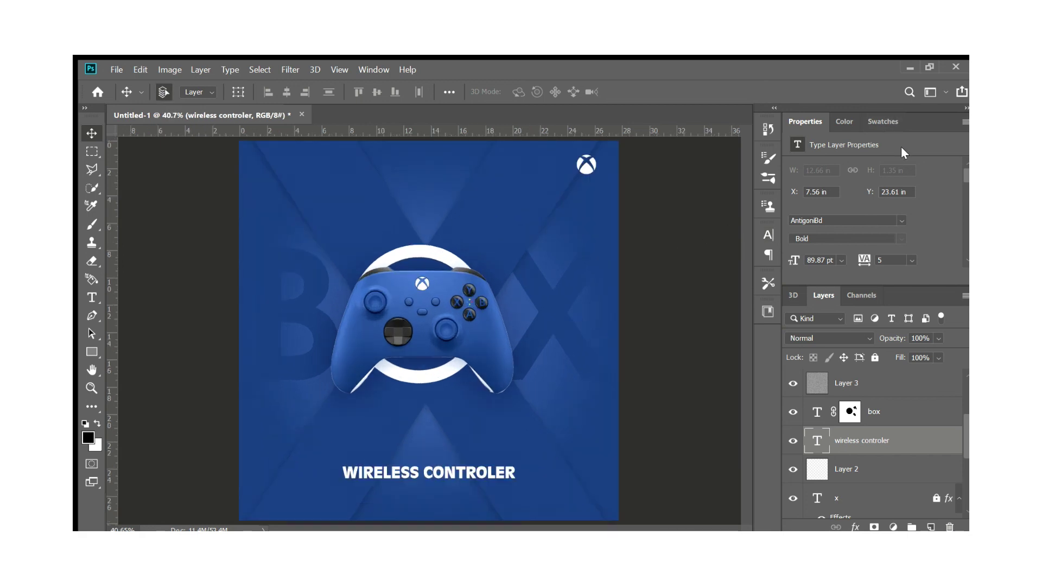